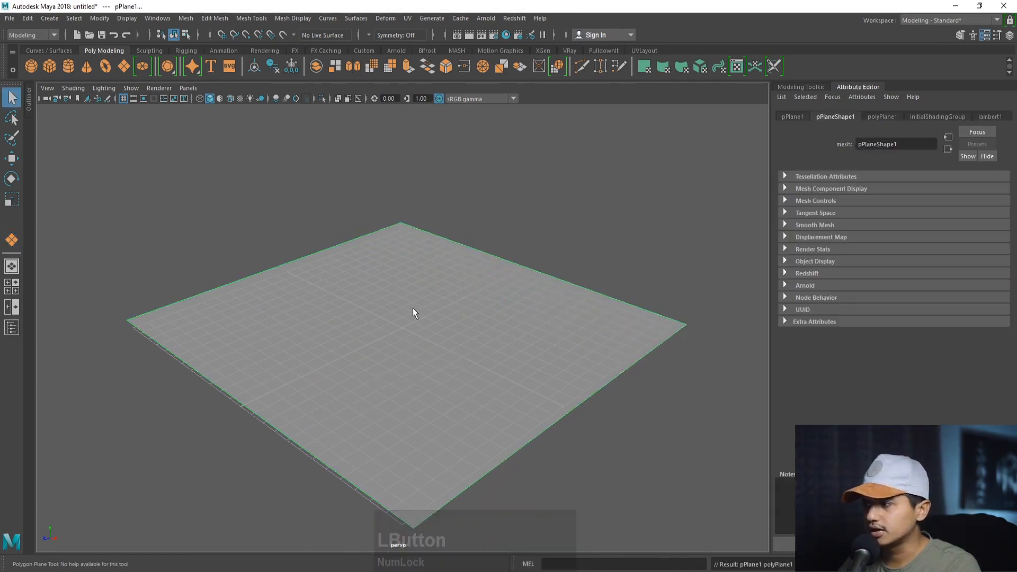
- Create a Redshift Physical Light at the plane's center and scale it up uniformly
{"action": "right_click_drag", "start_coordinate": [479, 293], "coordinate": [402, 307], "text": "alt"}
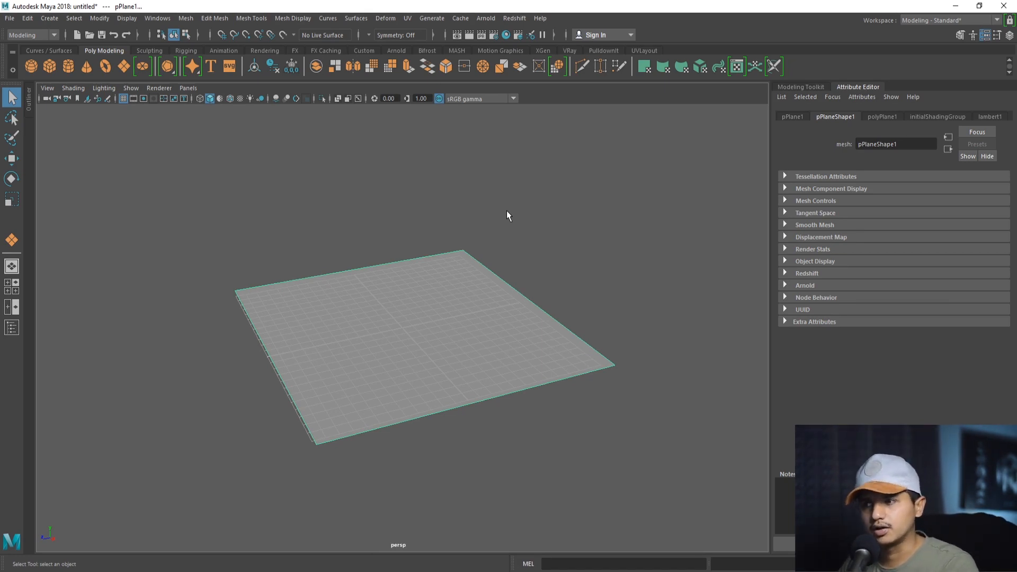
{"action": "left_click", "coordinate": [431, 103]}
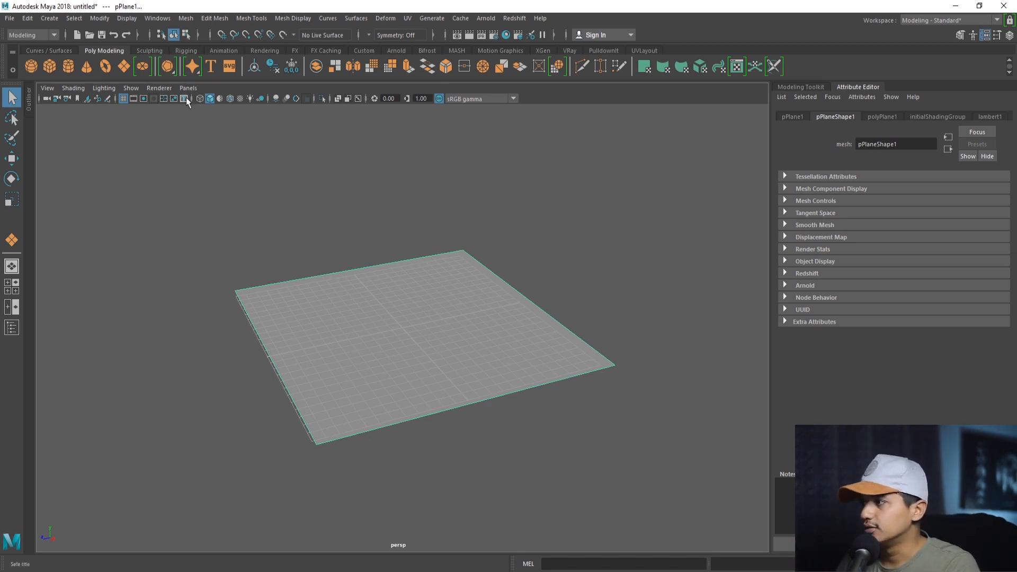
{"action": "left_click", "coordinate": [52, 18]}
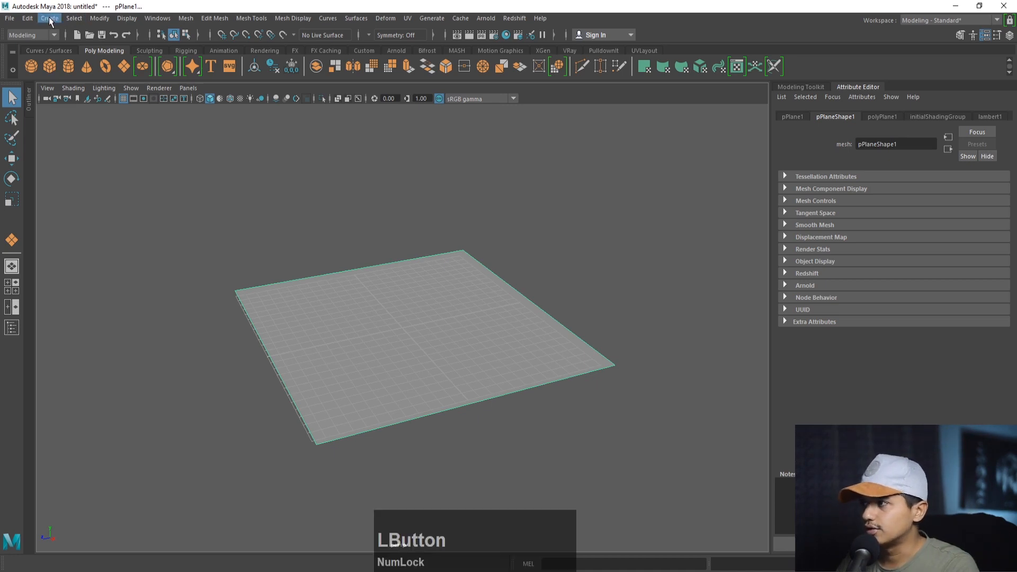
{"action": "mouse_move", "coordinate": [128, 77]}
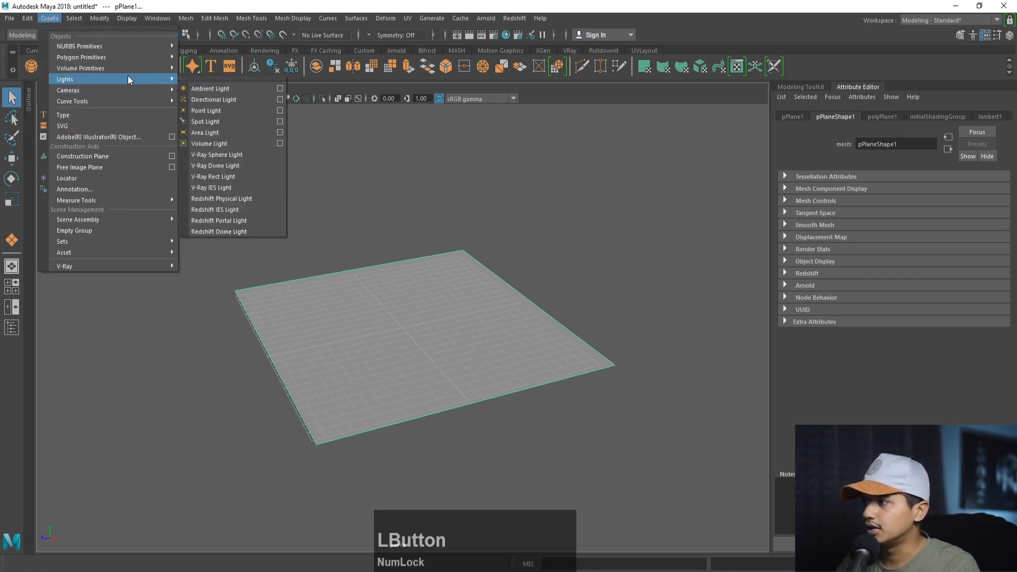
{"action": "left_click", "coordinate": [259, 202]}
{"action": "key", "text": "r"}
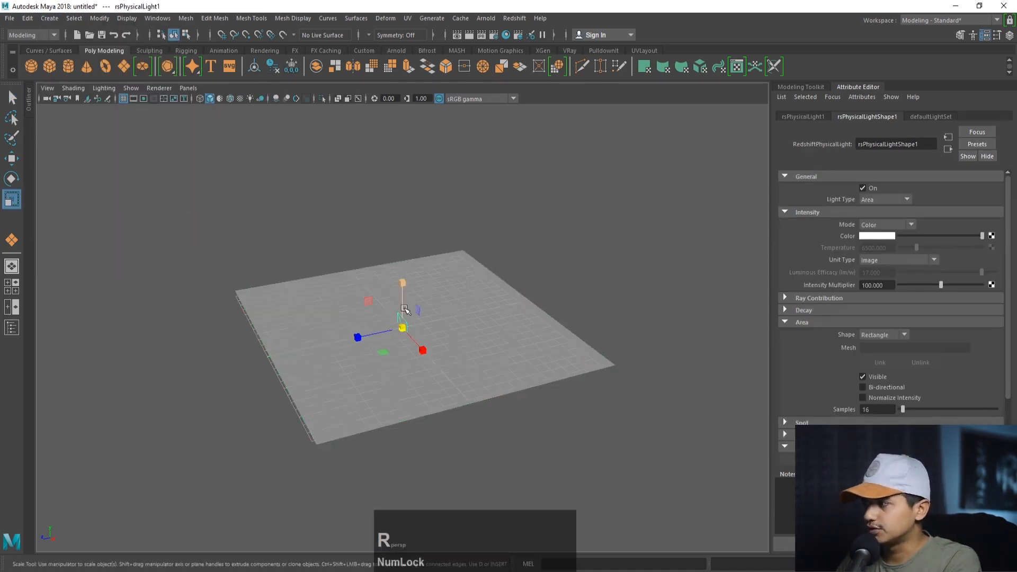
{"action": "left_click_drag", "start_coordinate": [403, 326], "coordinate": [460, 318]}
- Raise the light high above the plane and set its X rotation to -90 so it points down
{"action": "key", "text": "w"}
{"action": "key", "text": "ctrl+a"}
{"action": "left_click_drag", "start_coordinate": [401, 280], "coordinate": [403, 85]}
{"action": "left_click", "coordinate": [246, 171]}
{"action": "type", "text": "-90"}
{"action": "key", "text": "Return"}
- Select the ground plane and open the Hypershade window, ready to work in its empty node graph
{"action": "right_click_drag", "start_coordinate": [398, 206], "coordinate": [420, 205], "text": "alt"}
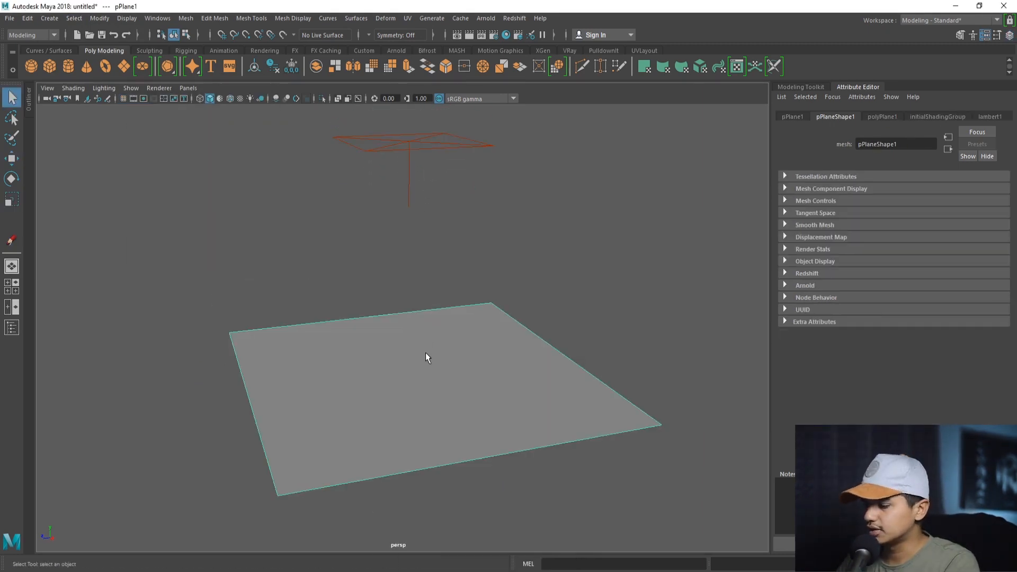
{"action": "left_click_drag", "start_coordinate": [390, 354], "coordinate": [412, 347], "text": "alt"}
{"action": "middle_click_drag", "start_coordinate": [412, 347], "coordinate": [428, 317], "text": "alt"}
{"action": "left_click_drag", "start_coordinate": [428, 316], "coordinate": [405, 321], "text": "alt"}
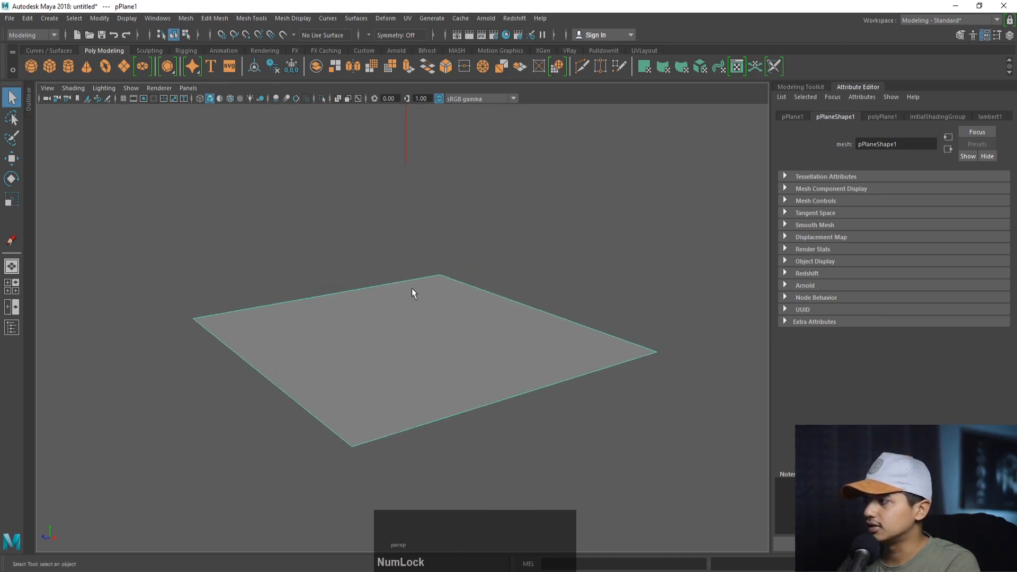
{"action": "mouse_move", "coordinate": [416, 266]}
{"action": "right_mouse_down"}
{"action": "mouse_move", "coordinate": [407, 445]}
{"action": "mouse_move", "coordinate": [434, 556]}
{"action": "mouse_move", "coordinate": [349, 252]}
{"action": "mouse_move", "coordinate": [344, 179]}
{"action": "mouse_move", "coordinate": [408, 265]}
{"action": "right_mouse_up"}
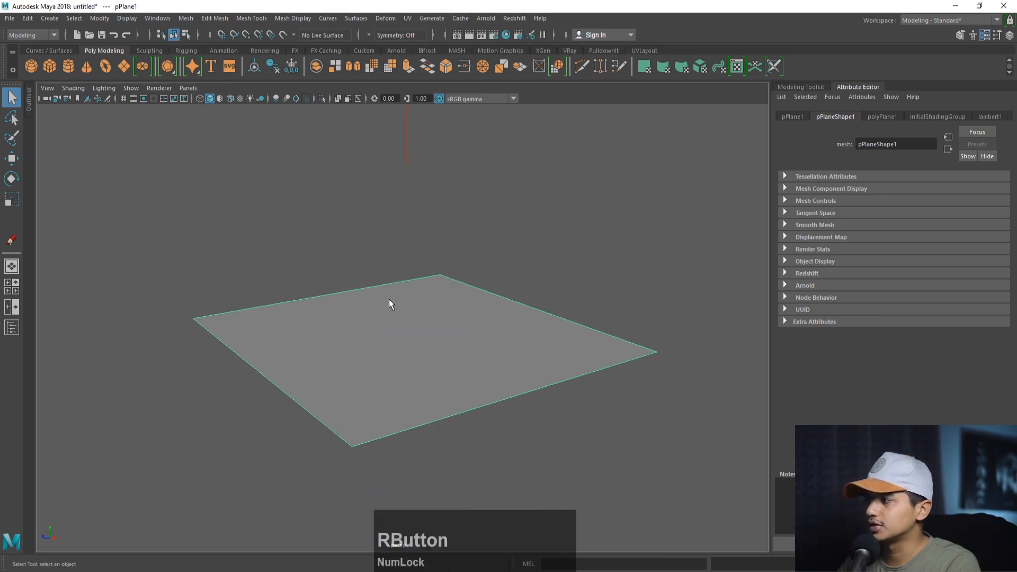
{"action": "left_click", "coordinate": [388, 300]}
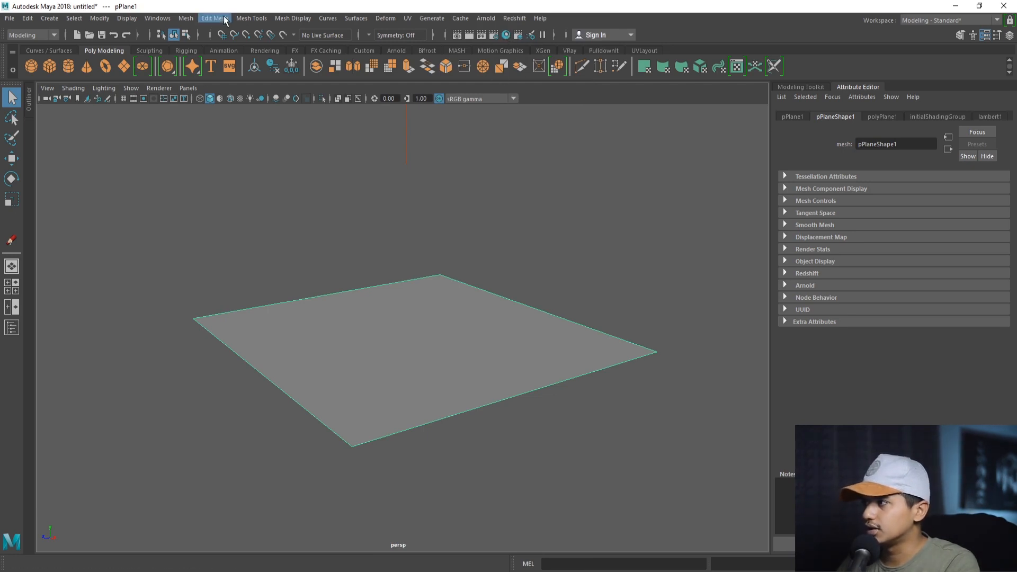
{"action": "left_click", "coordinate": [157, 18]}
{"action": "mouse_move", "coordinate": [187, 93]}
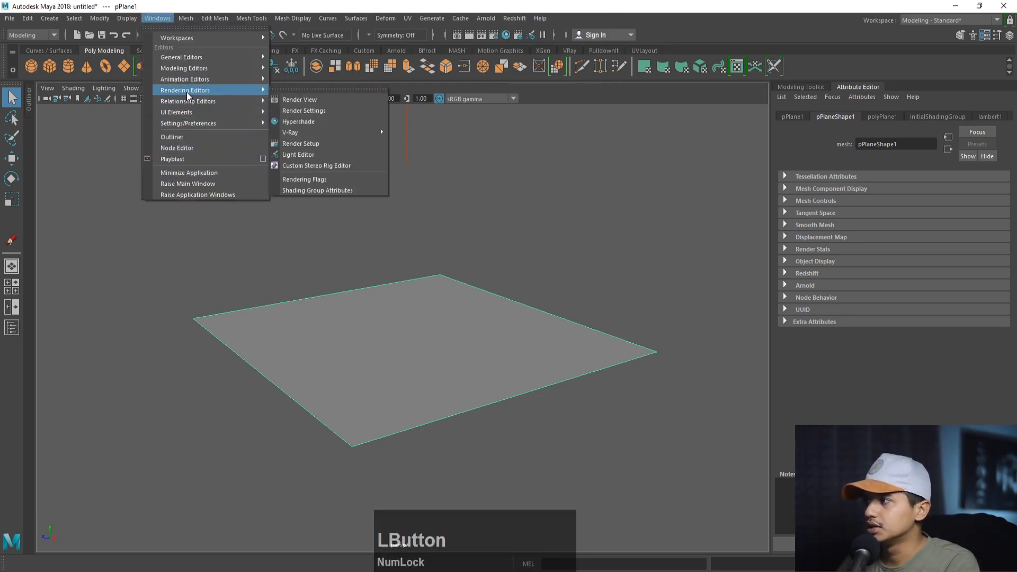
{"action": "left_click", "coordinate": [327, 100]}
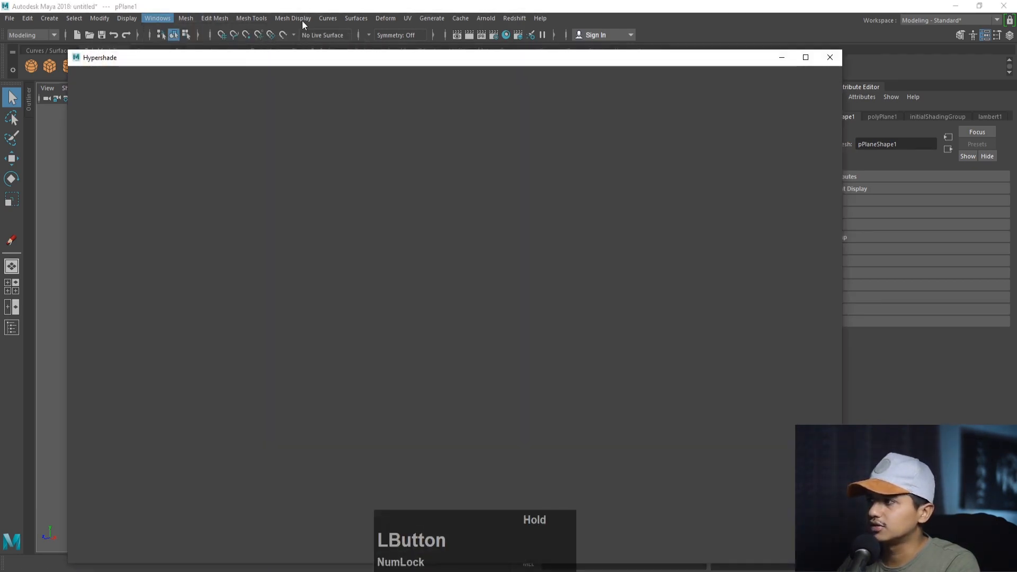
{"action": "left_click_drag", "start_coordinate": [320, 56], "coordinate": [318, 19]}
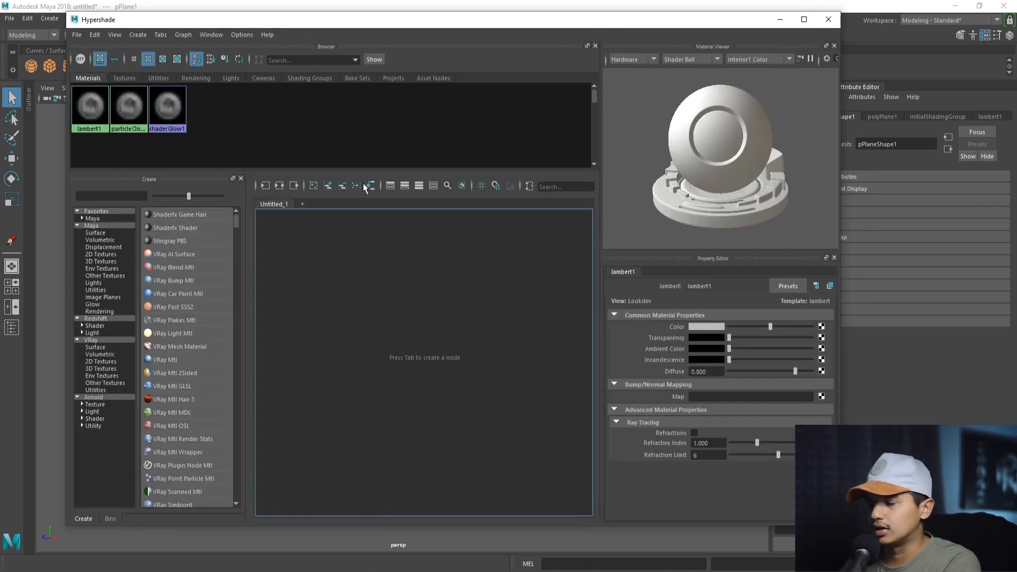
{"action": "left_click", "coordinate": [356, 284]}
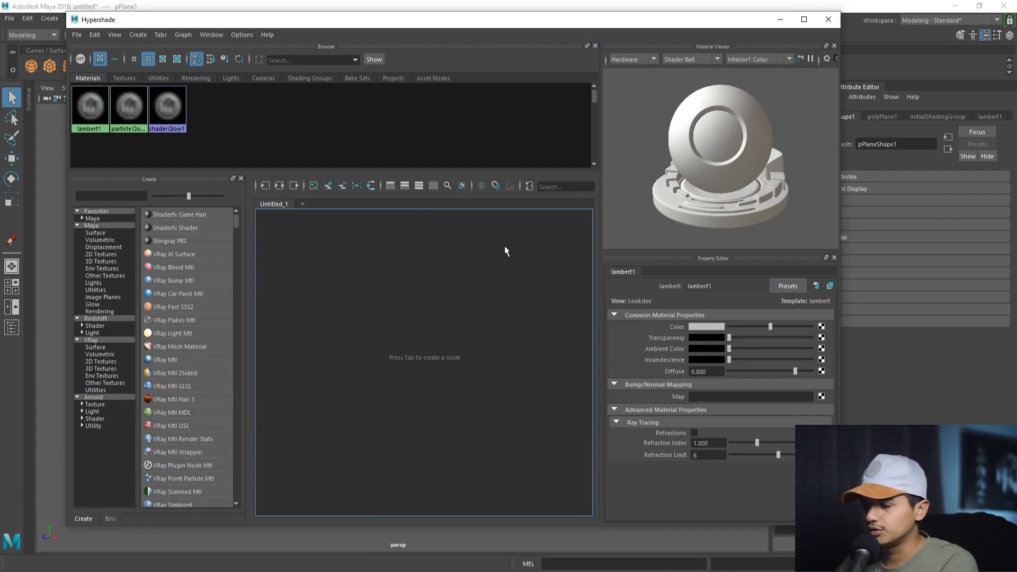
- Create a RedshiftMaterial node in the Hypershade graph and frame it together with its shading group
{"action": "key", "text": "Tab"}
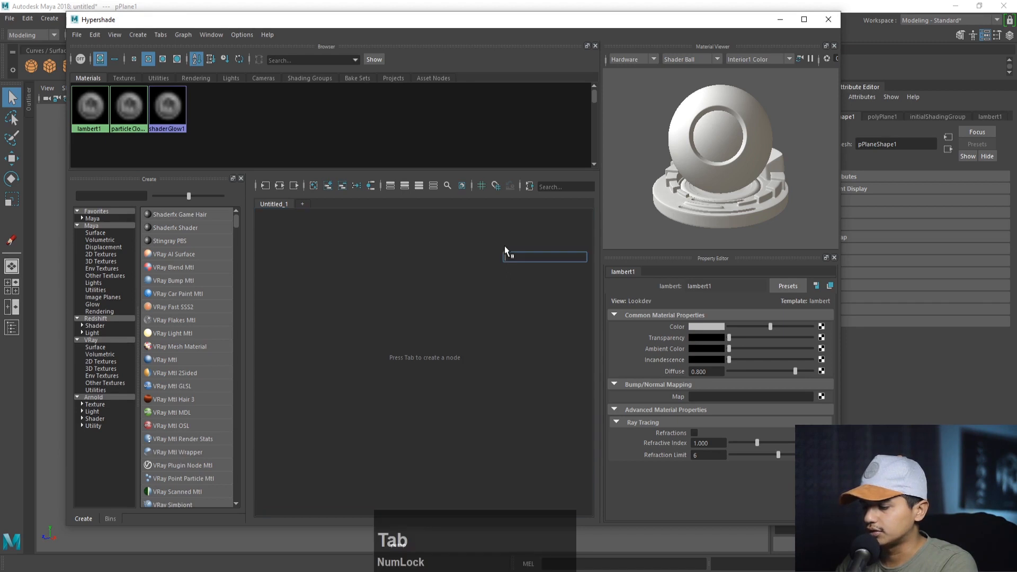
{"action": "type", "text": "redshift"}
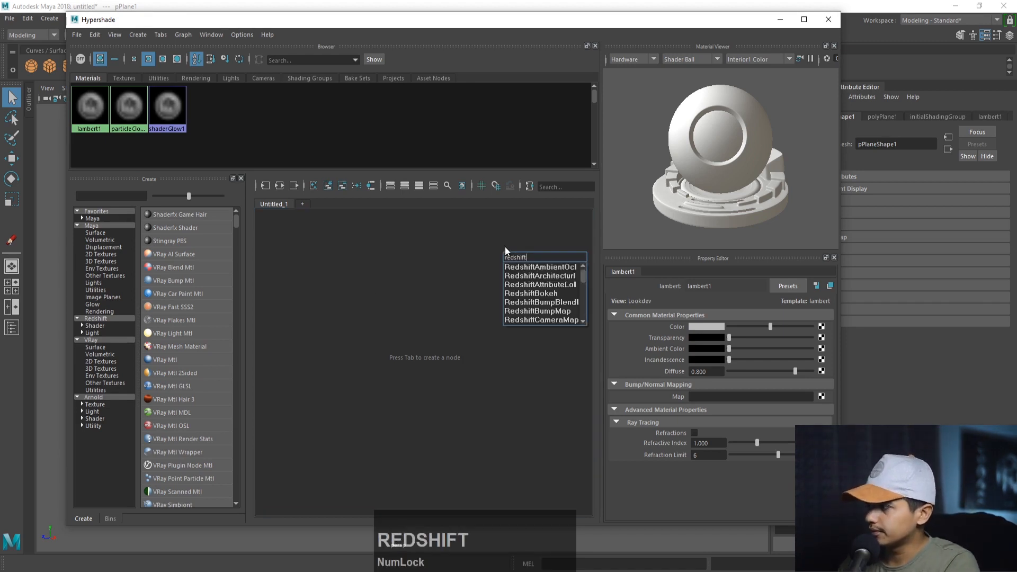
{"action": "type", "text": "material"}
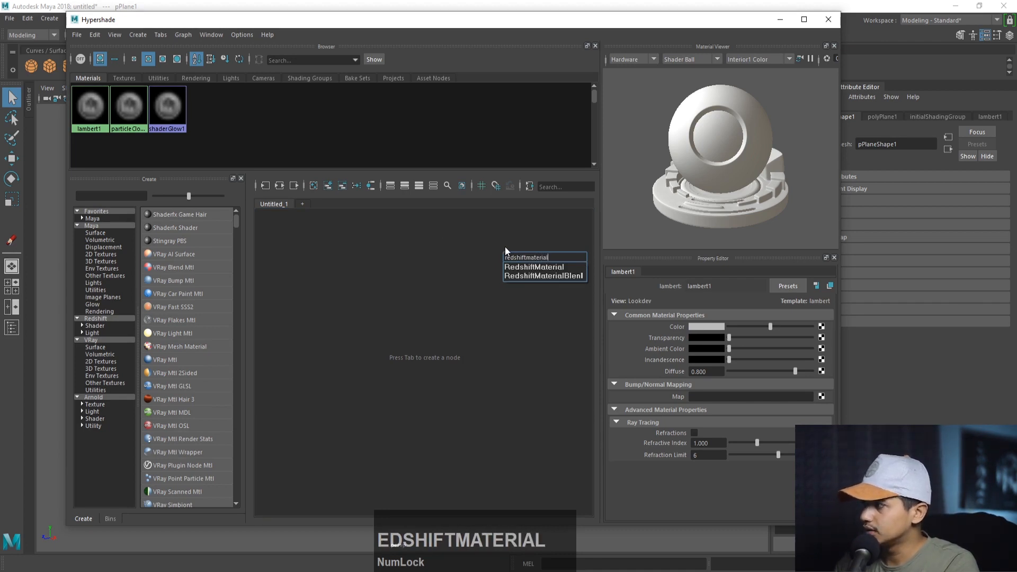
{"action": "key", "text": "Down"}
{"action": "key", "text": "Return"}
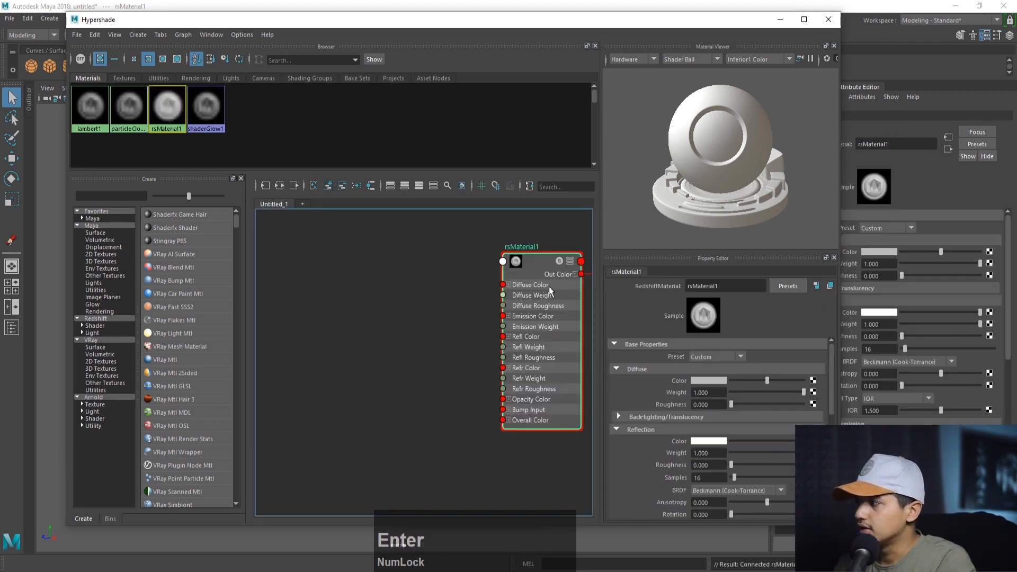
{"action": "right_click_drag", "start_coordinate": [428, 285], "coordinate": [395, 279], "text": "alt"}
{"action": "middle_click_drag", "start_coordinate": [464, 302], "coordinate": [391, 305], "text": "alt"}
{"action": "right_click_drag", "start_coordinate": [405, 283], "coordinate": [515, 329], "text": "alt"}
{"action": "middle_click_drag", "start_coordinate": [538, 291], "coordinate": [454, 270], "text": "alt"}
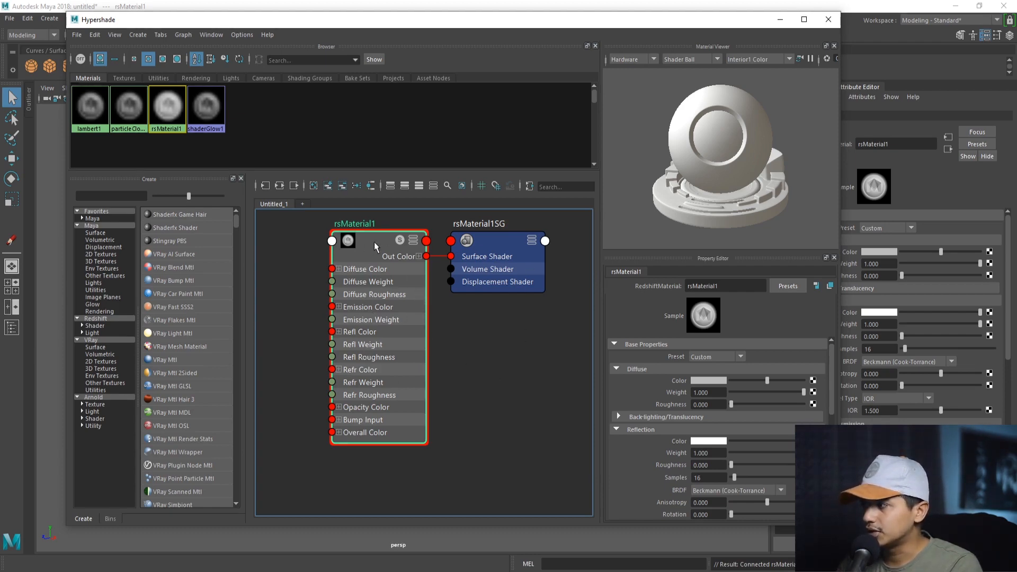
- Minimize the Hypershade and assign the new Redshift material to the plane
{"action": "left_click", "coordinate": [780, 19]}
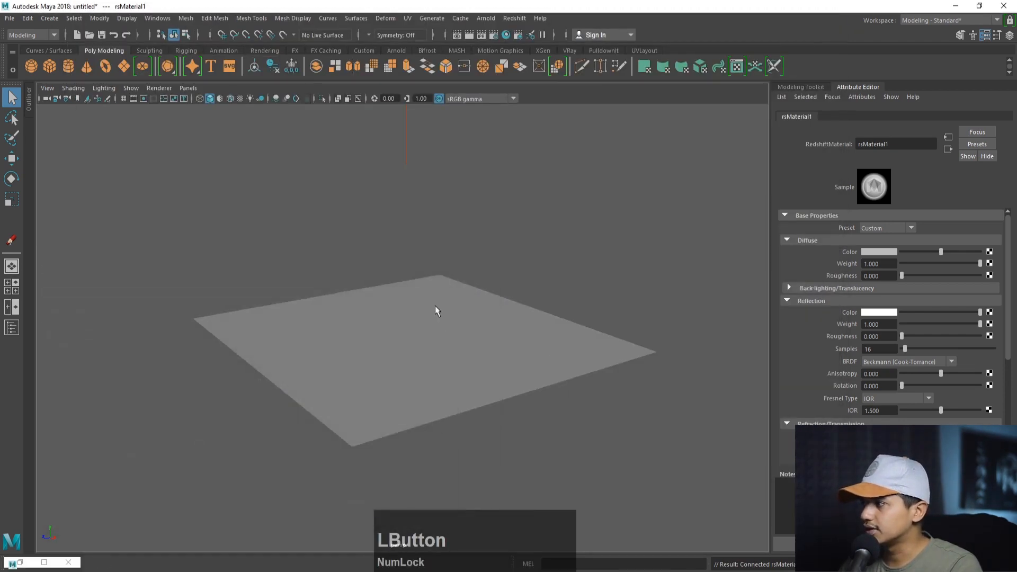
{"action": "left_click", "coordinate": [438, 316]}
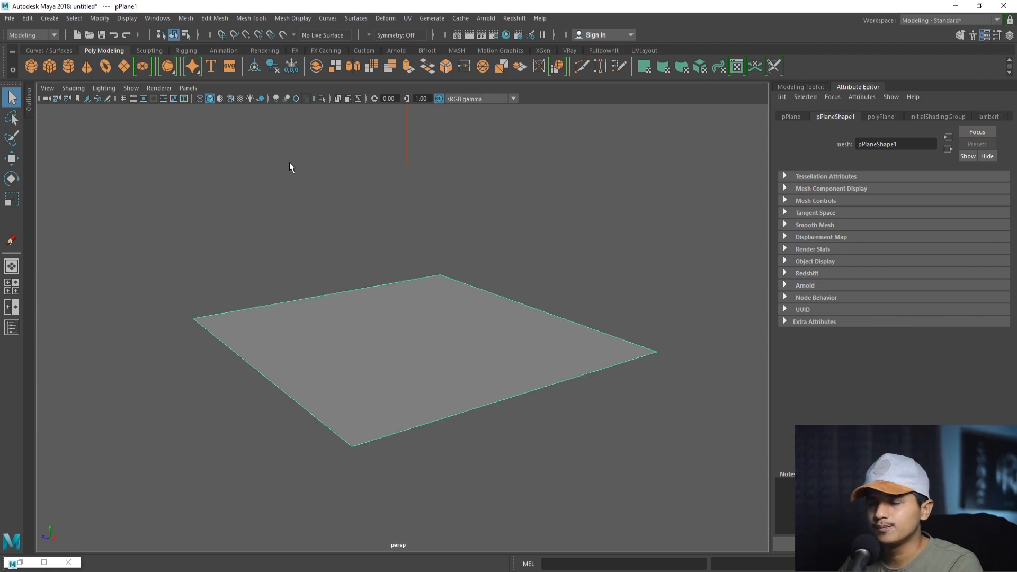
{"action": "left_click", "coordinate": [19, 562]}
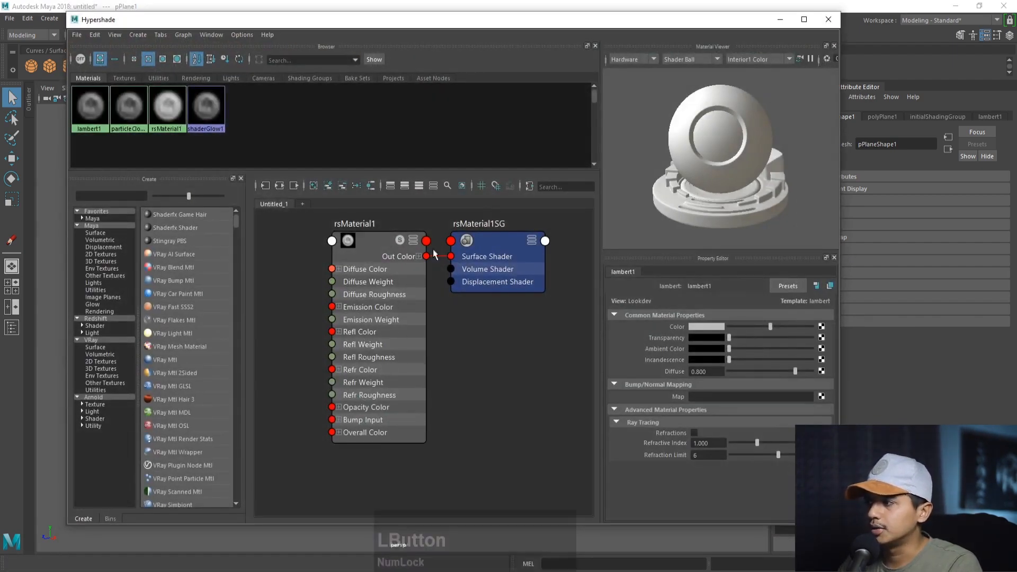
{"action": "left_click", "coordinate": [781, 19]}
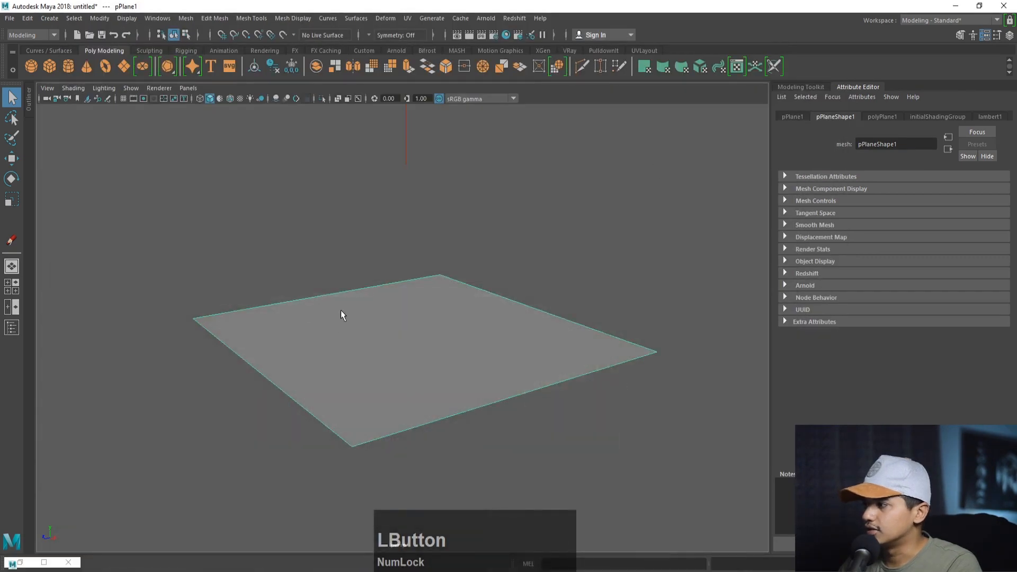
{"action": "right_click_drag", "start_coordinate": [342, 313], "coordinate": [420, 559]}
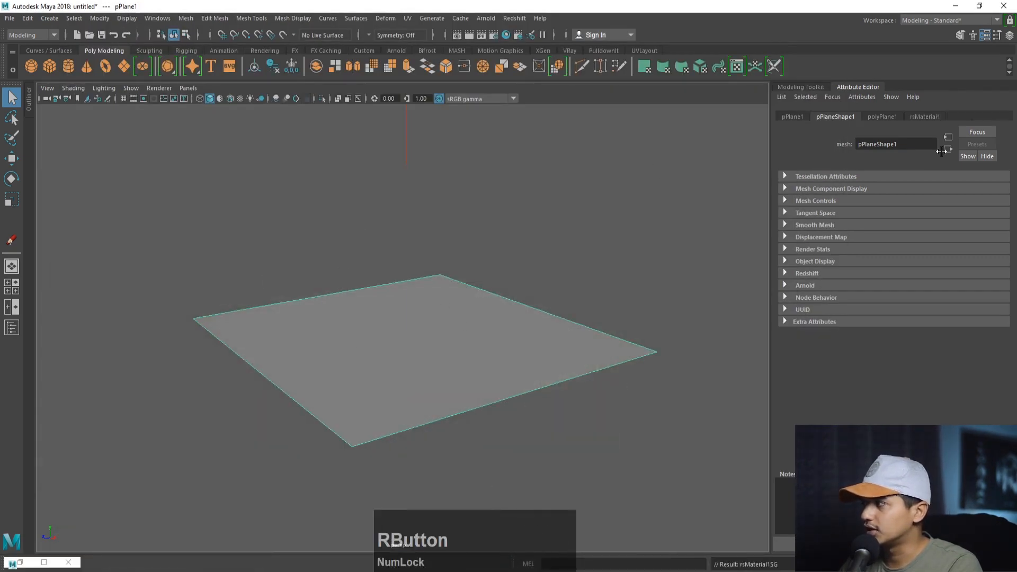
- Rename the plane's Redshift material to taeture
{"action": "left_click", "coordinate": [926, 116]}
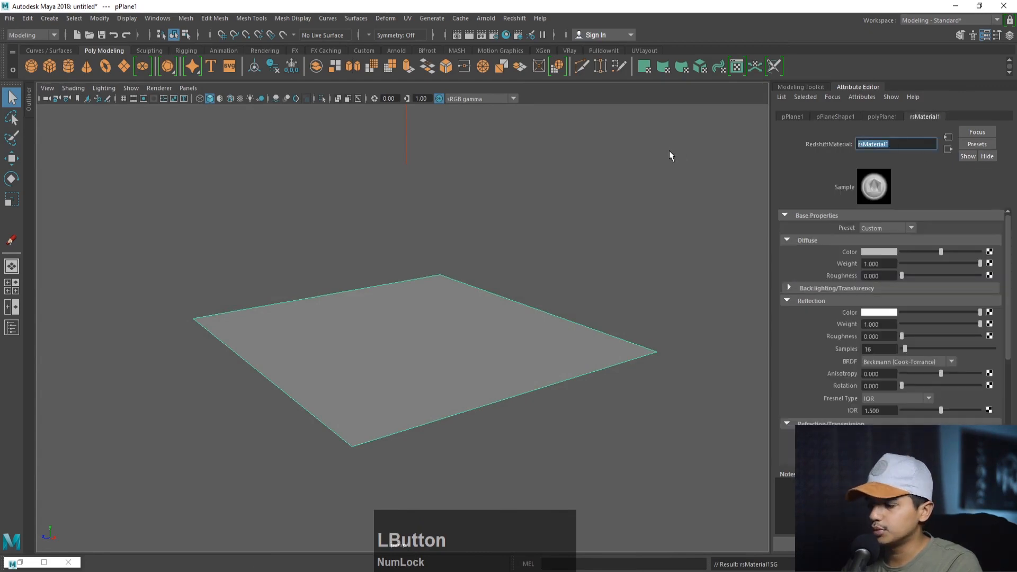
{"action": "type", "text": "ta"}
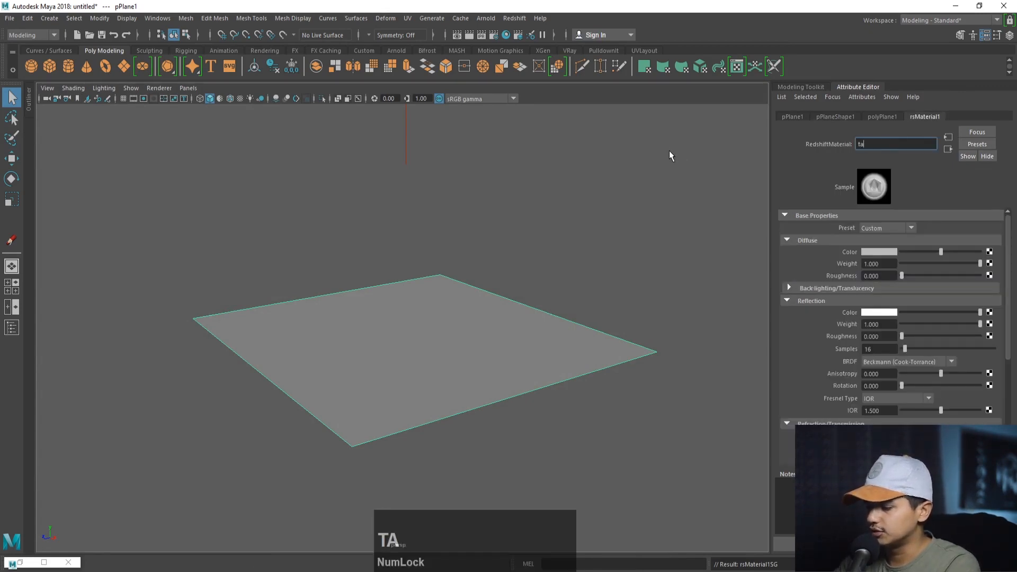
{"action": "type", "text": "eture"}
{"action": "key", "text": "Return"}
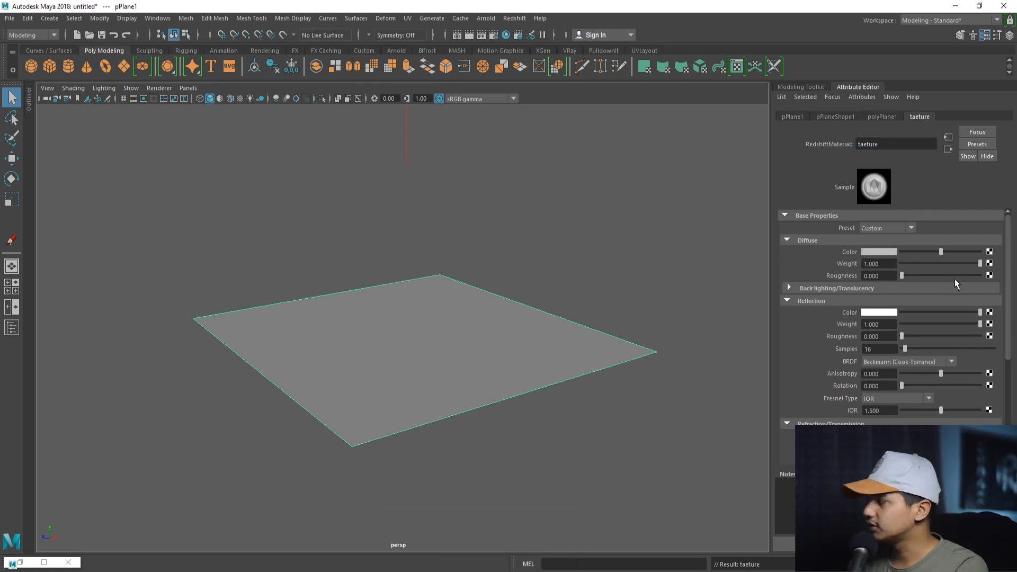
- Set the material's diffuse color to golden brown, about H 39.231, S 0.776, V 0.260, and display textures in the viewport
{"action": "left_click", "coordinate": [888, 252]}
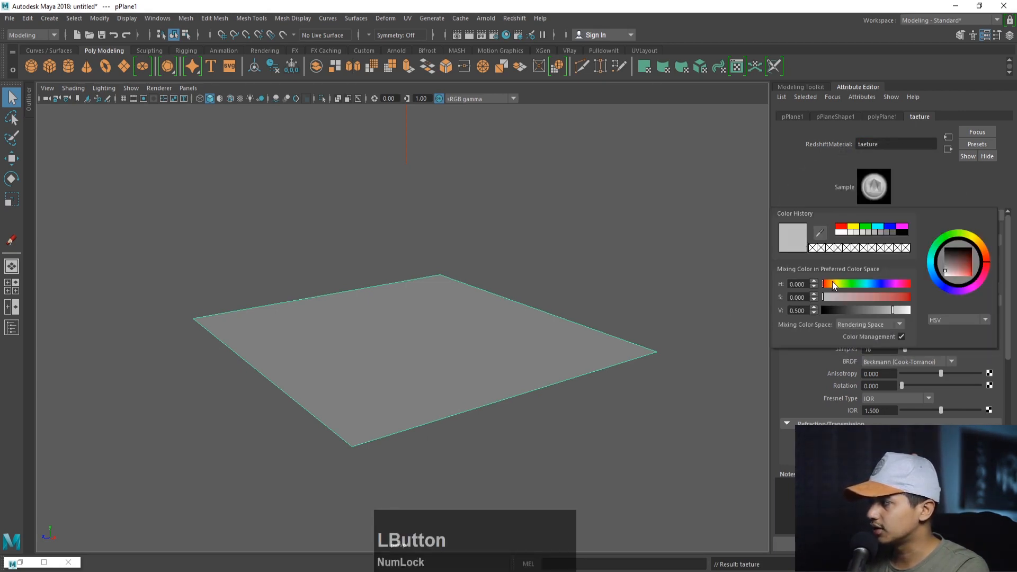
{"action": "left_click", "coordinate": [832, 283]}
{"action": "left_click_drag", "start_coordinate": [896, 296], "coordinate": [876, 311]}
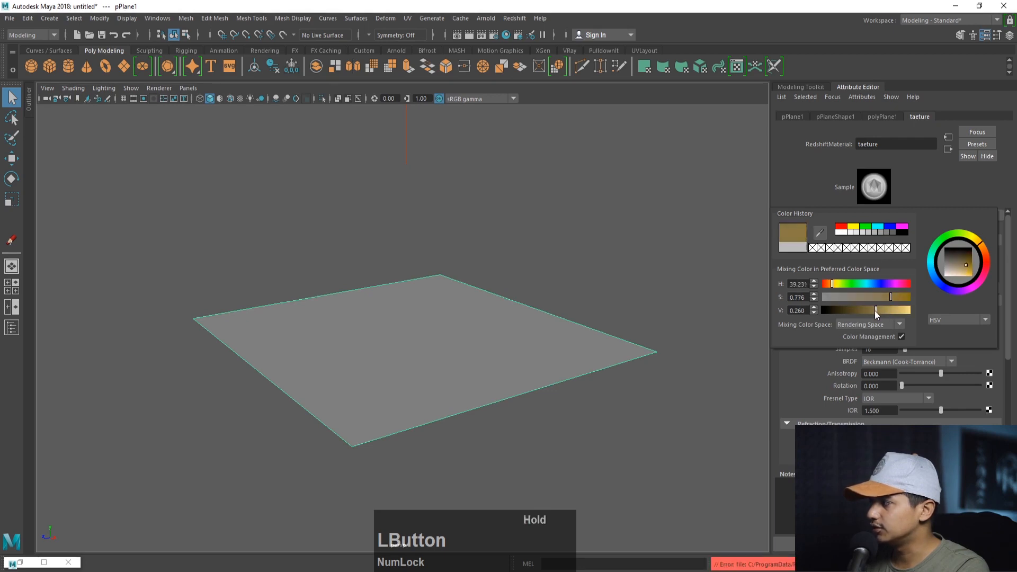
{"action": "key", "text": "6"}
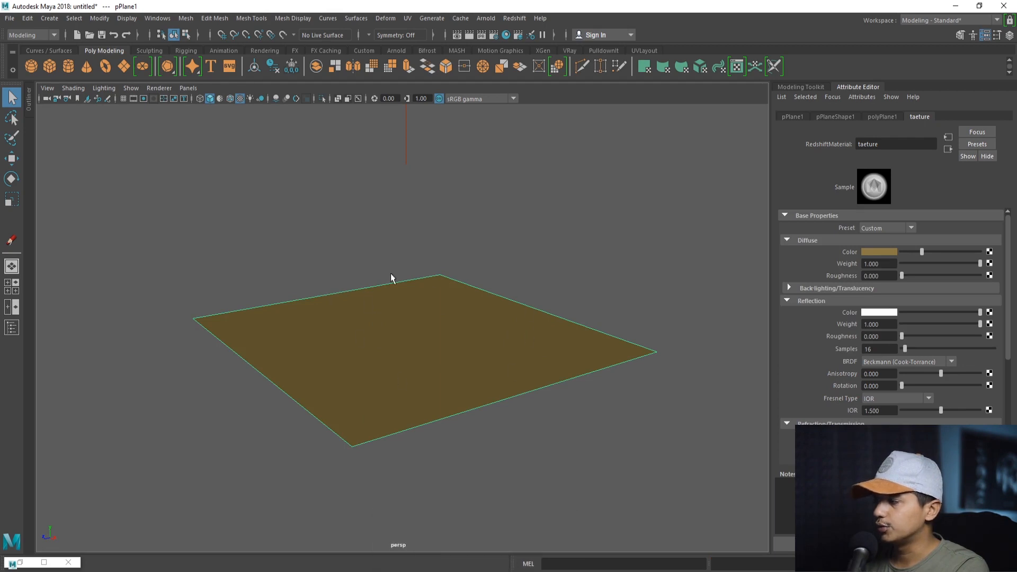
- Look through the Redshift material's preset list without choosing a preset, keeping the plane selected
{"action": "right_click_drag", "start_coordinate": [414, 297], "coordinate": [456, 320], "text": "alt"}
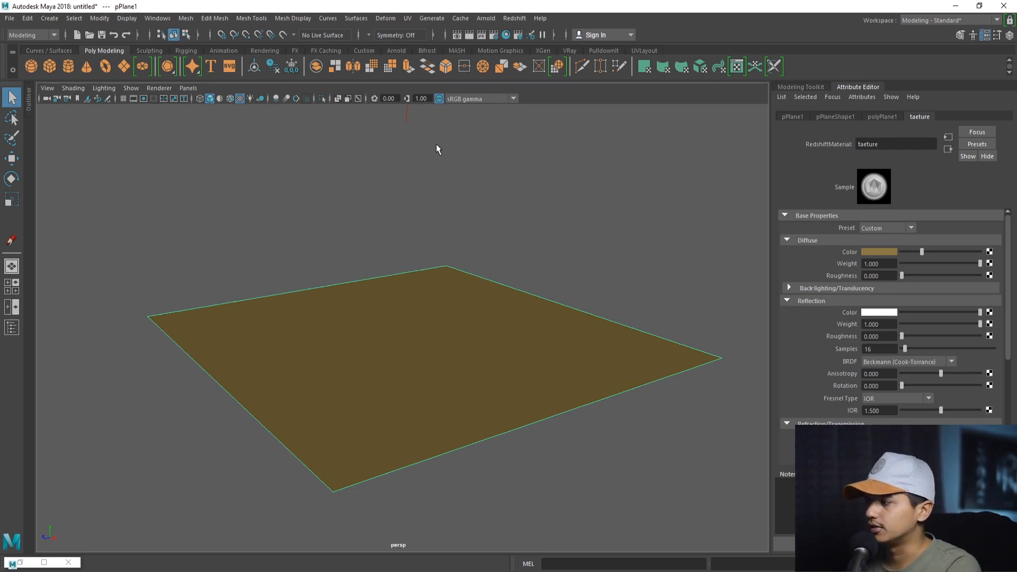
{"action": "left_click", "coordinate": [892, 227]}
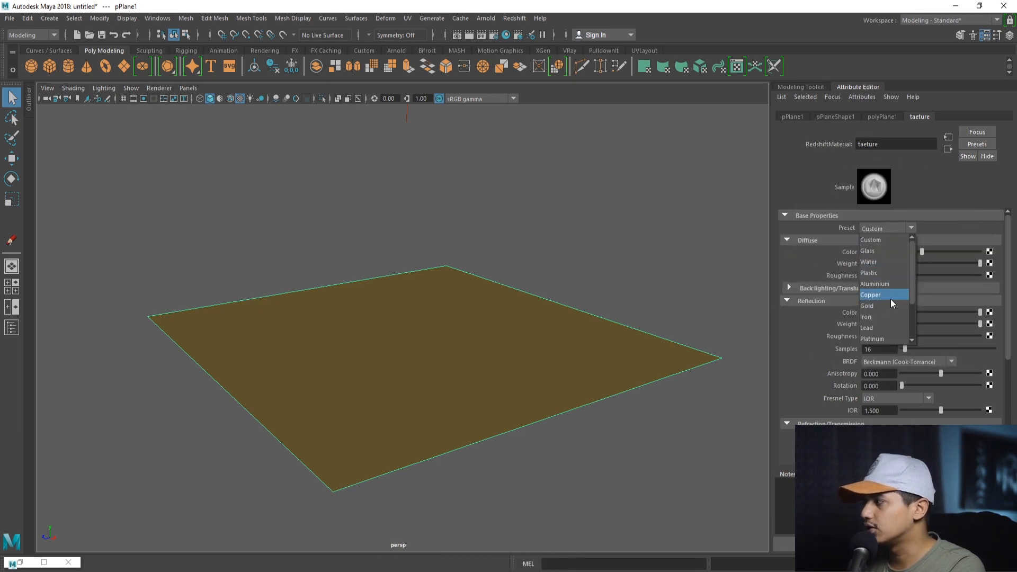
{"action": "scroll", "coordinate": [897, 324], "scroll_direction": "down", "scroll_amount": 3}
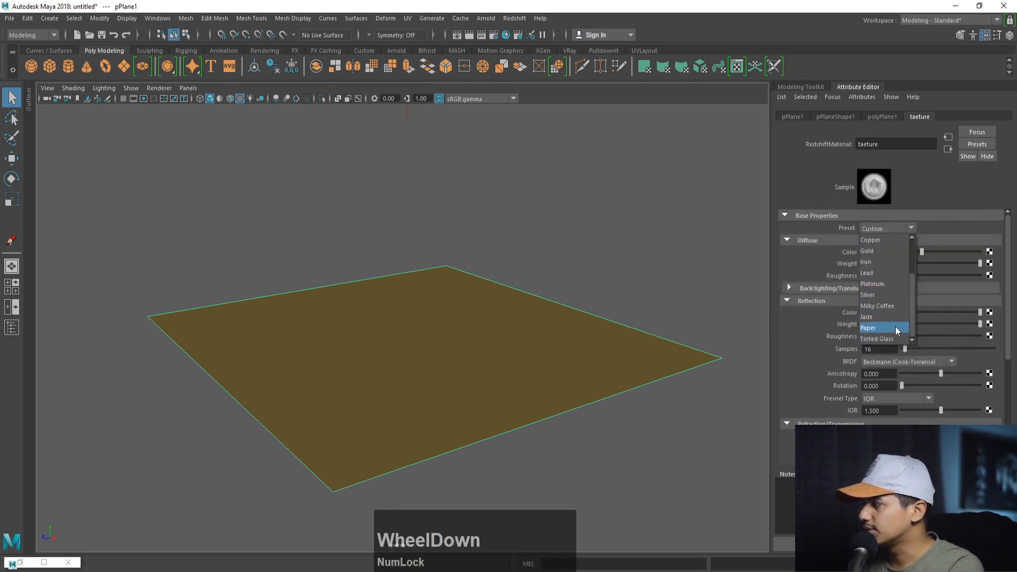
{"action": "scroll", "coordinate": [890, 281], "scroll_direction": "up", "scroll_amount": 2}
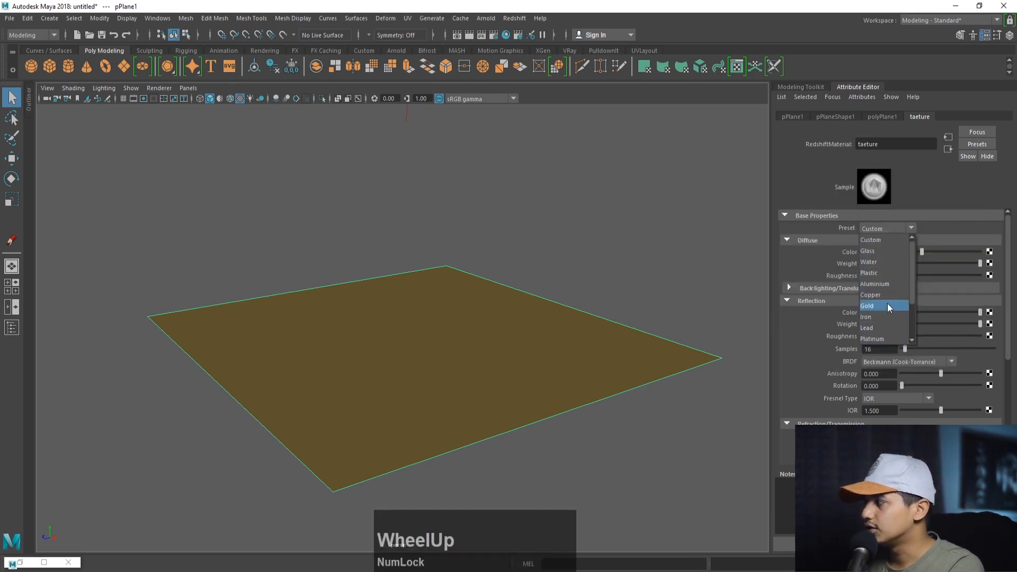
{"action": "left_click", "coordinate": [657, 296]}
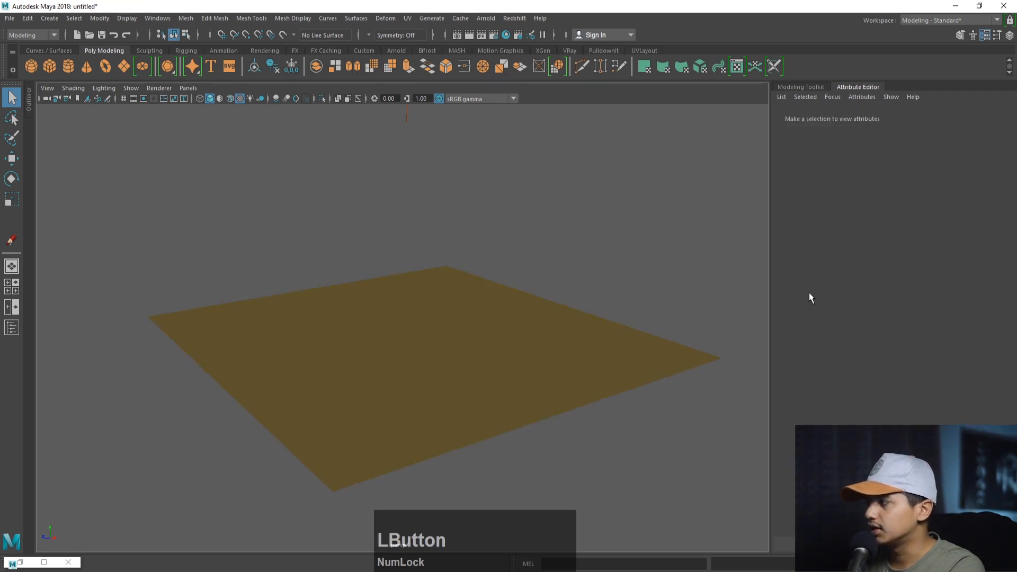
{"action": "left_click", "coordinate": [594, 323]}
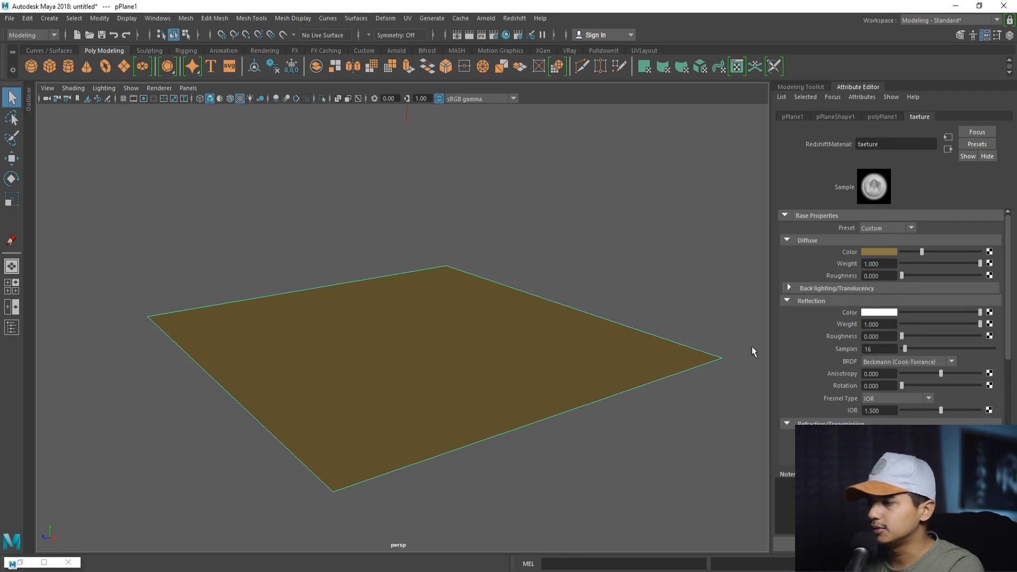
- Map the material's diffuse color to a File texture and load wood texture.jpg from the Desktop
{"action": "left_click", "coordinate": [990, 252]}
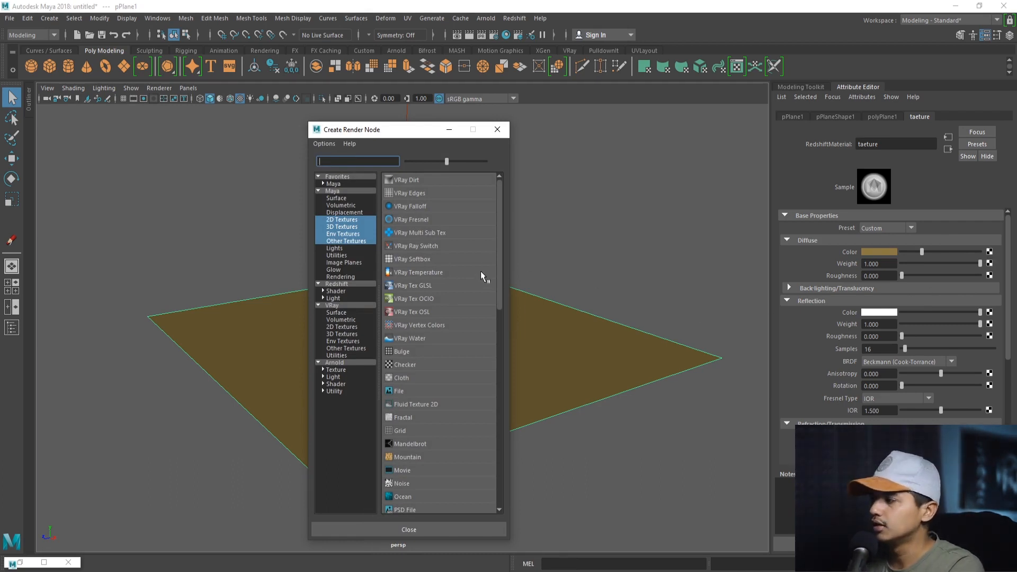
{"action": "scroll", "coordinate": [450, 356], "scroll_direction": "down", "scroll_amount": 3}
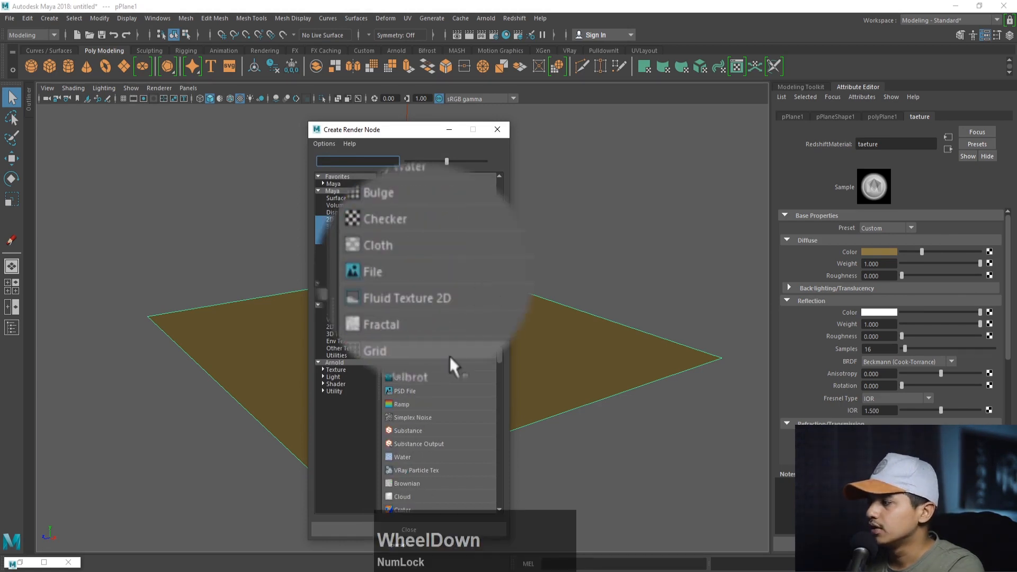
{"action": "left_click", "coordinate": [401, 269]}
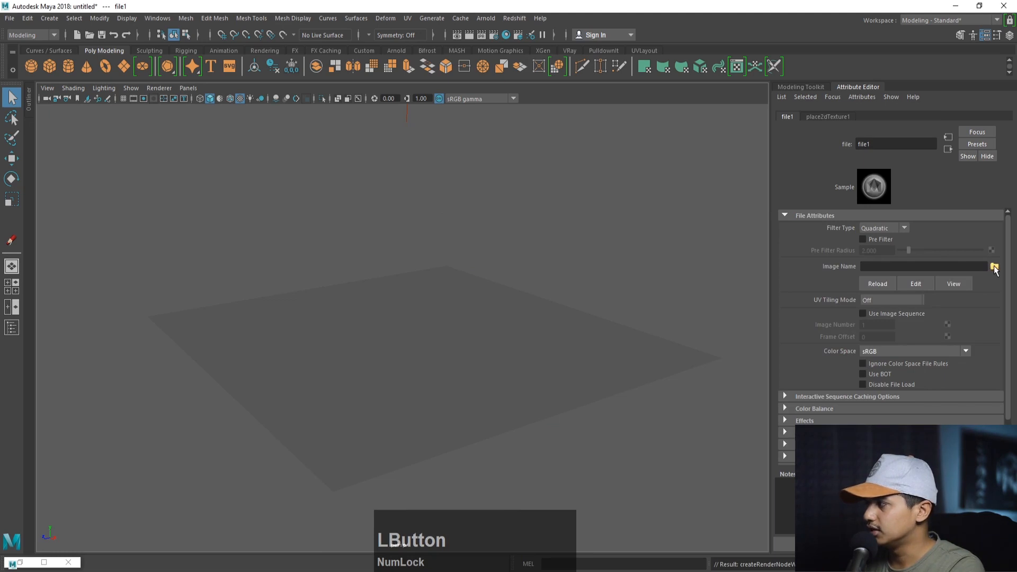
{"action": "left_click", "coordinate": [995, 267]}
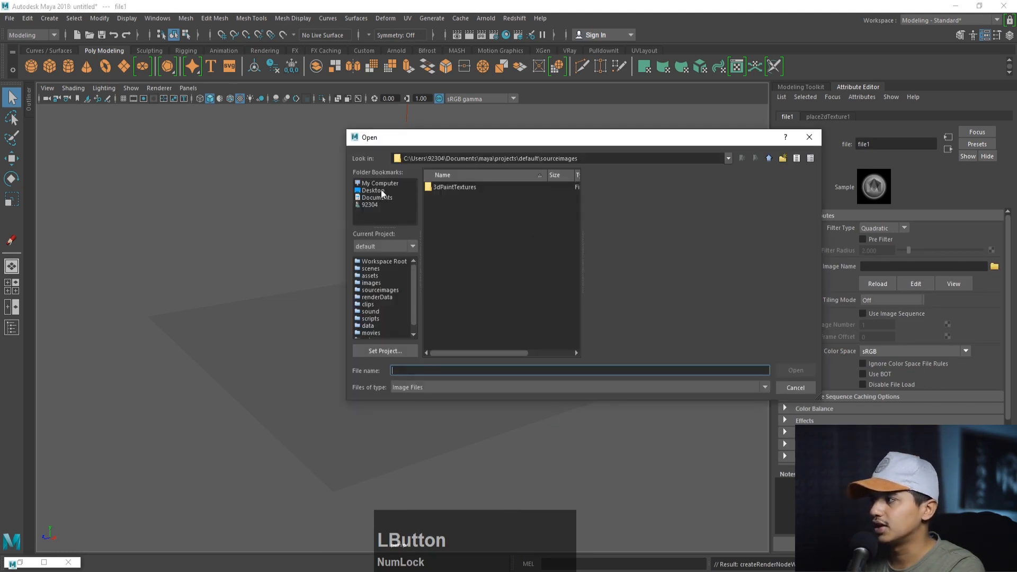
{"action": "left_click", "coordinate": [373, 191]}
{"action": "left_click", "coordinate": [456, 240]}
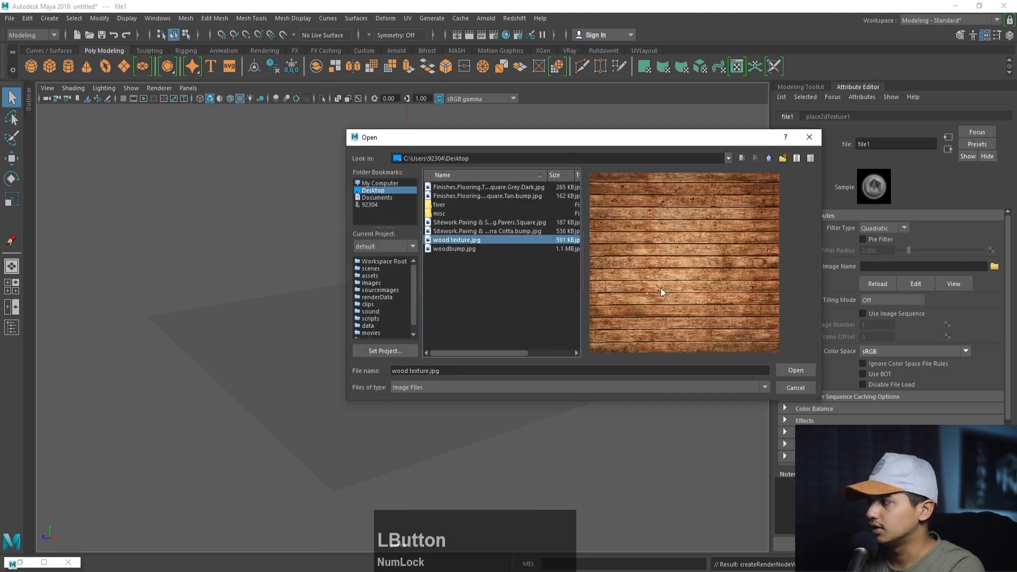
{"action": "left_click", "coordinate": [796, 371]}
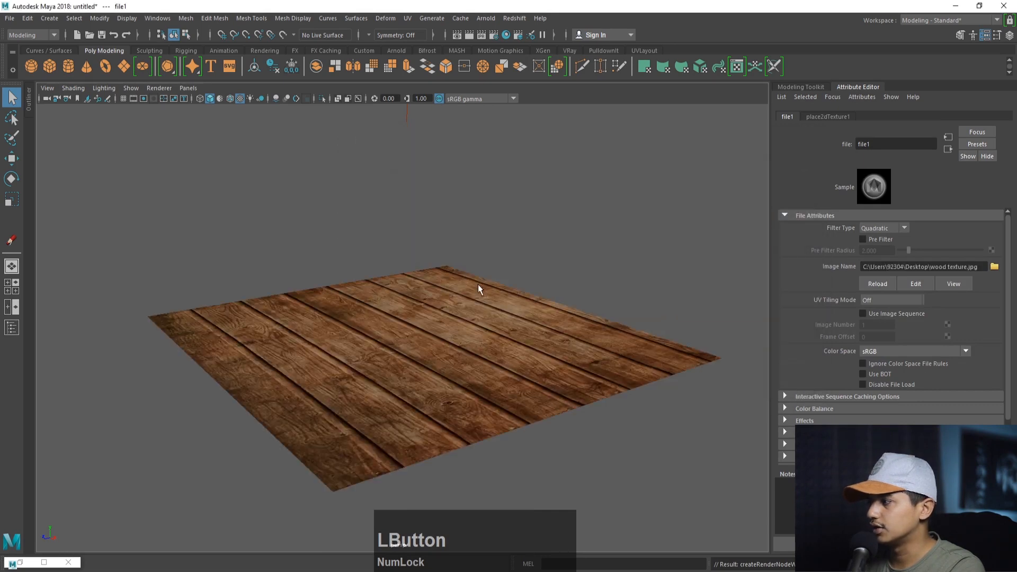
- Inspect the wood texture on the plane and its UV layout in the UV Editor, closing the editor when done
{"action": "left_click", "coordinate": [331, 297]}
{"action": "left_click_drag", "start_coordinate": [398, 325], "coordinate": [383, 335], "text": "alt"}
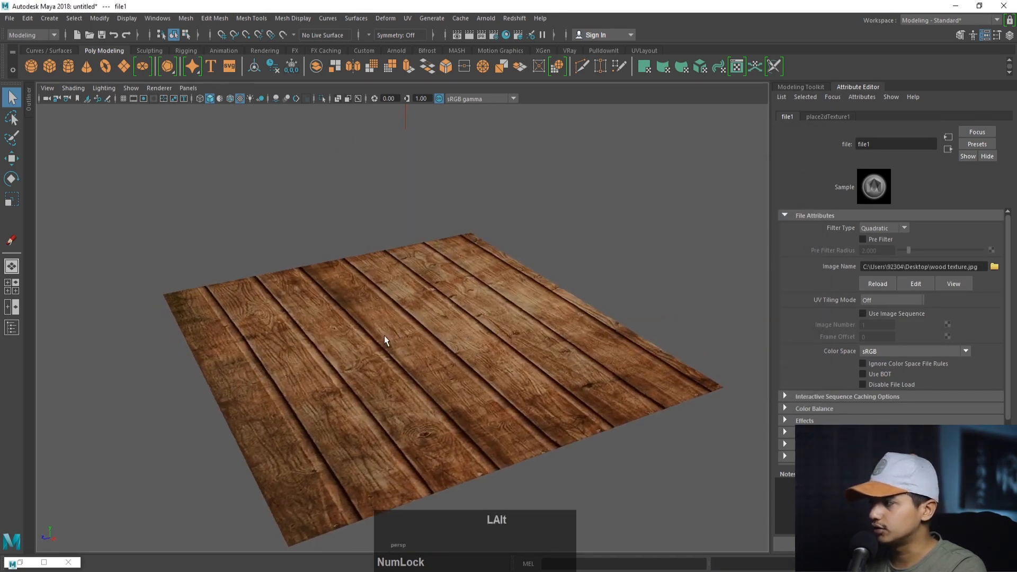
{"action": "right_click_drag", "start_coordinate": [489, 303], "coordinate": [418, 282], "text": "alt"}
{"action": "left_click_drag", "start_coordinate": [418, 281], "coordinate": [465, 284], "text": "alt"}
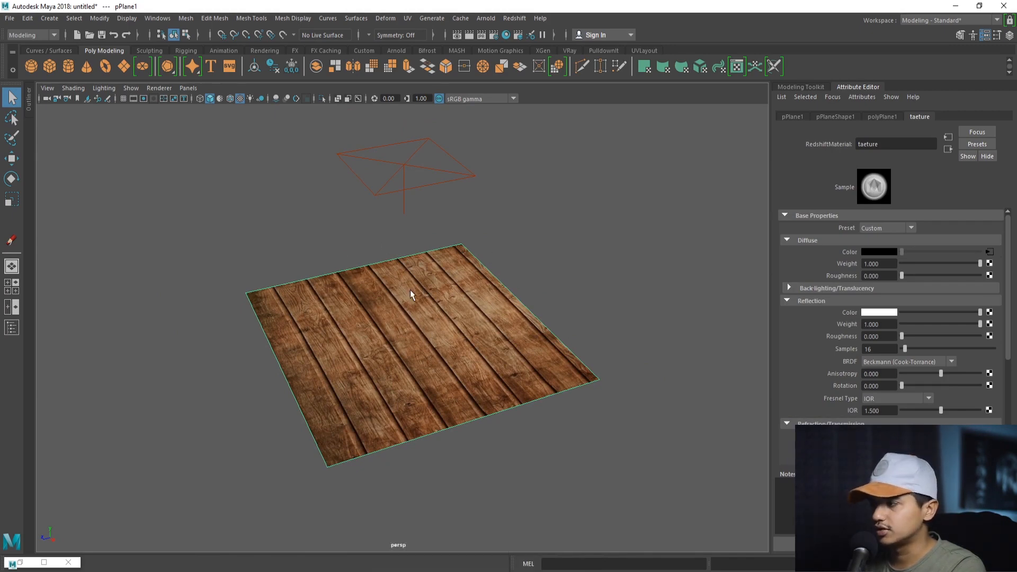
{"action": "left_click_drag", "start_coordinate": [410, 290], "coordinate": [390, 298], "text": "alt"}
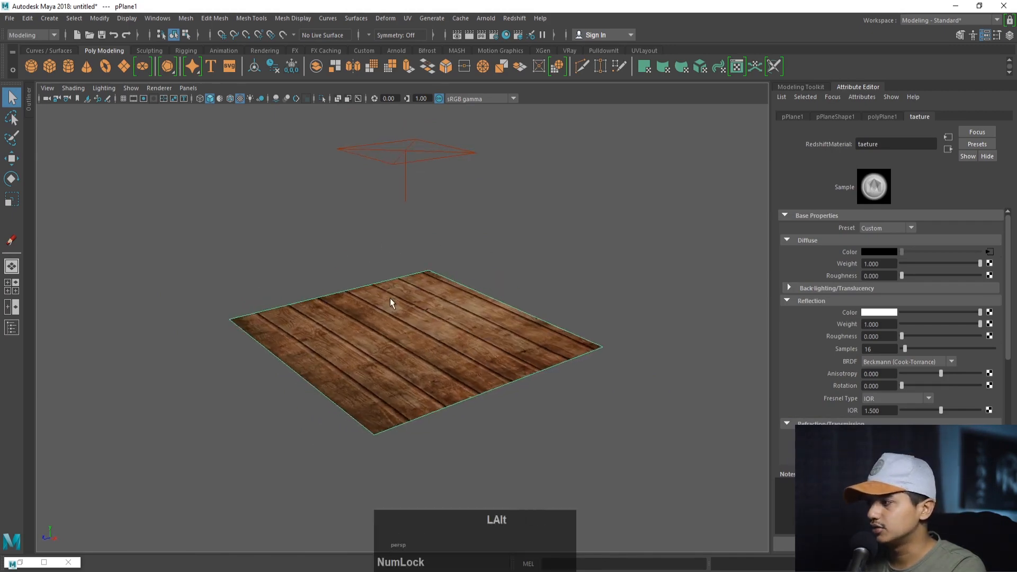
{"action": "right_click_drag", "start_coordinate": [390, 298], "coordinate": [477, 328], "text": "alt"}
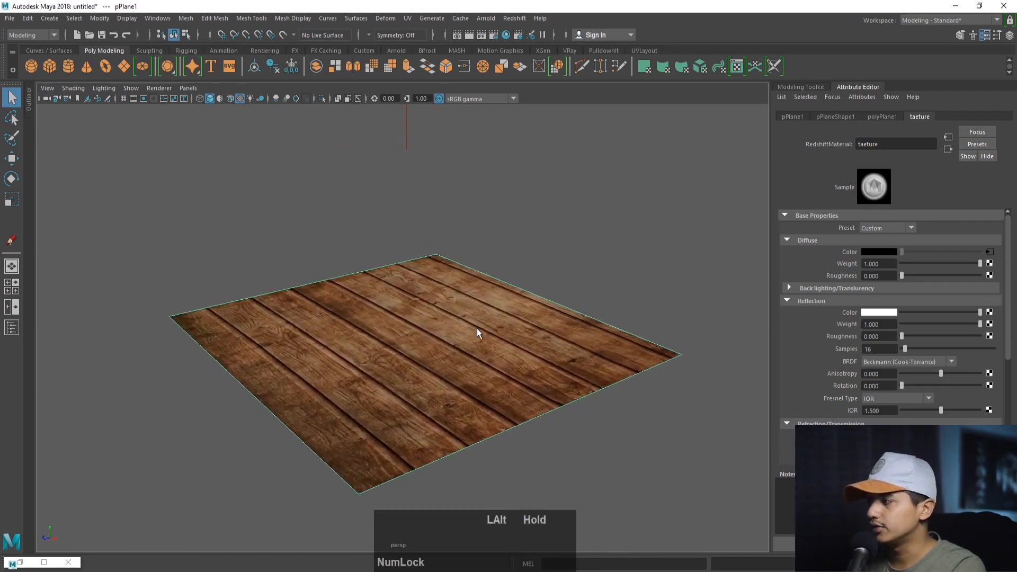
{"action": "left_click", "coordinate": [414, 18]}
{"action": "left_click", "coordinate": [419, 37]}
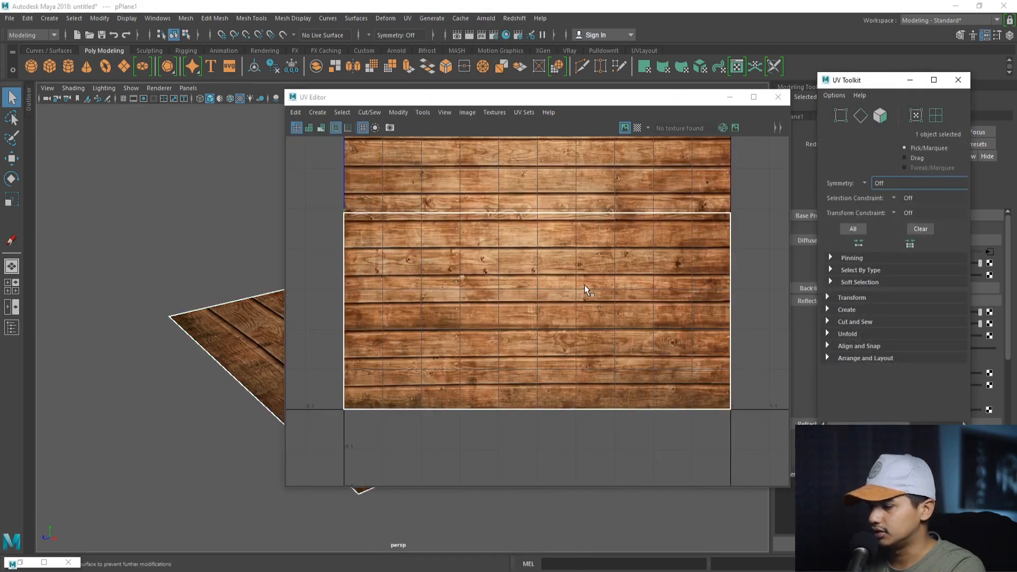
{"action": "right_click_drag", "start_coordinate": [579, 318], "coordinate": [427, 293], "text": "alt"}
{"action": "middle_click_drag", "start_coordinate": [466, 276], "coordinate": [443, 345], "text": "alt"}
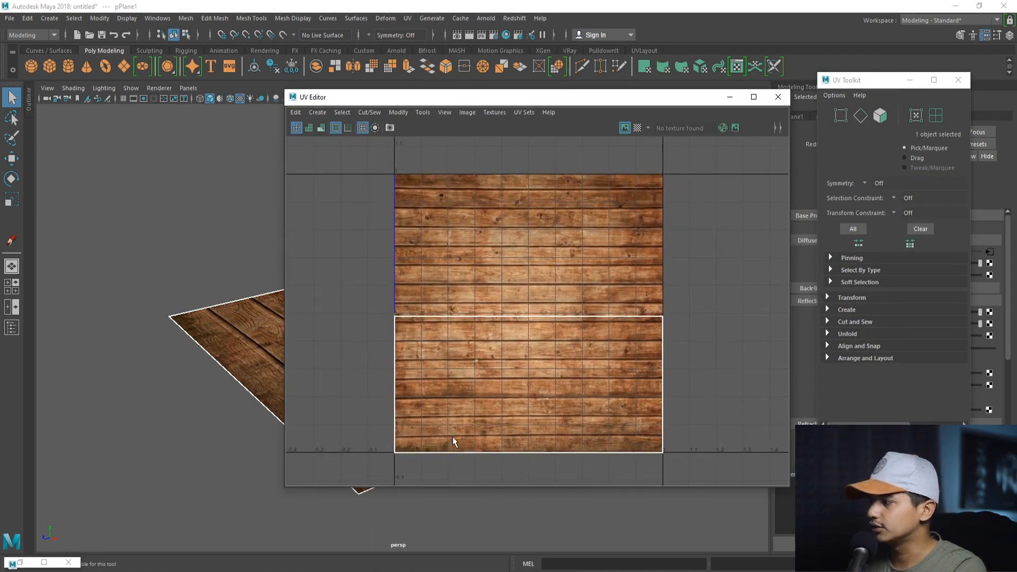
{"action": "left_click", "coordinate": [958, 79]}
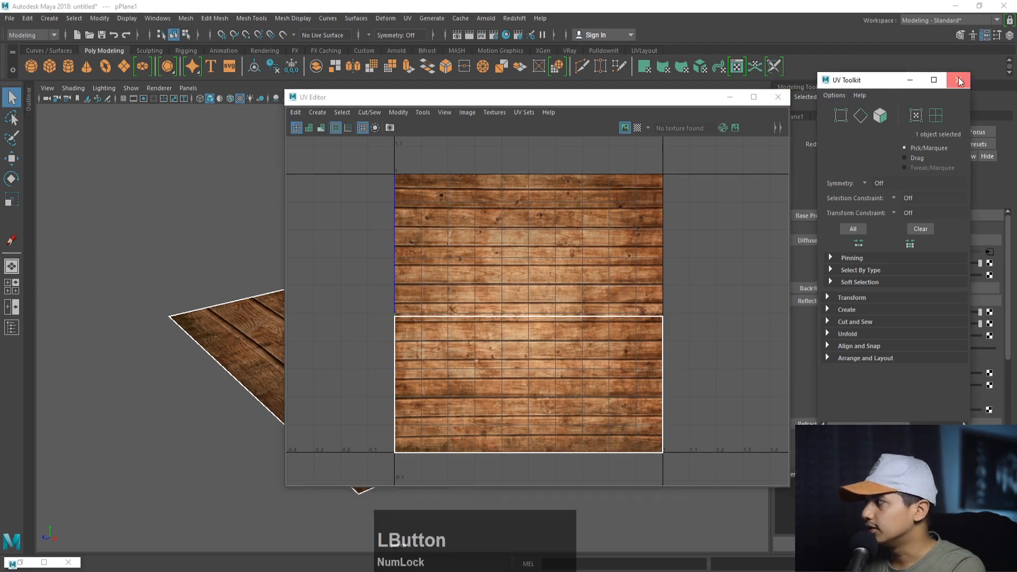
{"action": "left_click", "coordinate": [779, 97]}
- Apply a planar UV projection to the plane from the Y axis, fitted to the bounding box, and return to object mode
{"action": "right_click_drag", "start_coordinate": [371, 324], "coordinate": [423, 257]}
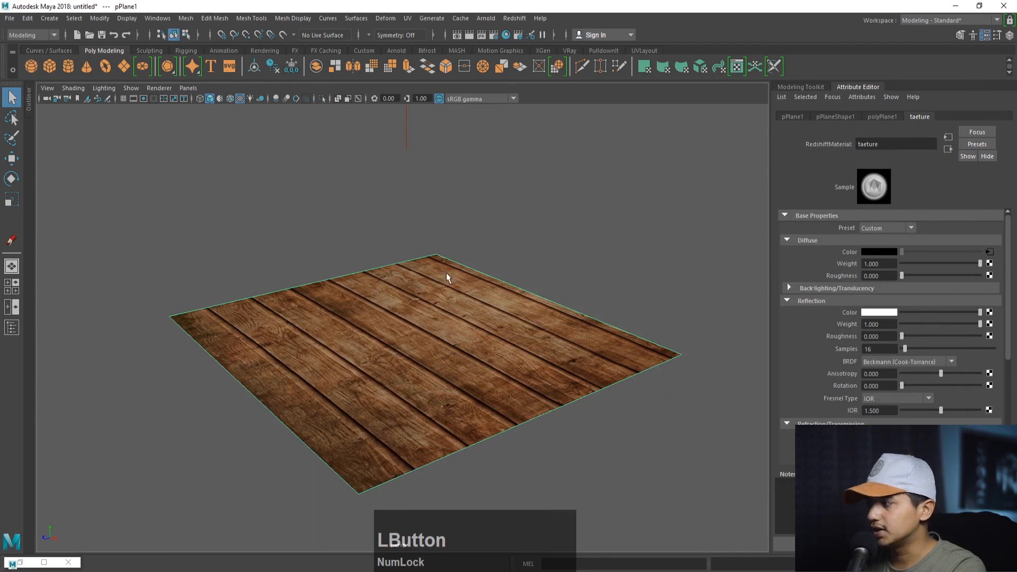
{"action": "left_click", "coordinate": [407, 18]}
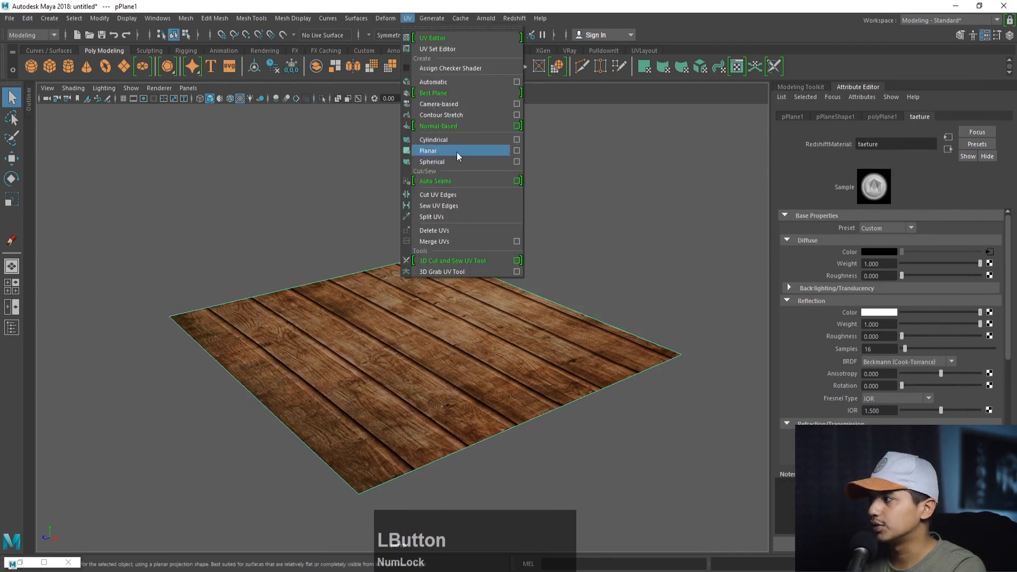
{"action": "left_click", "coordinate": [517, 152]}
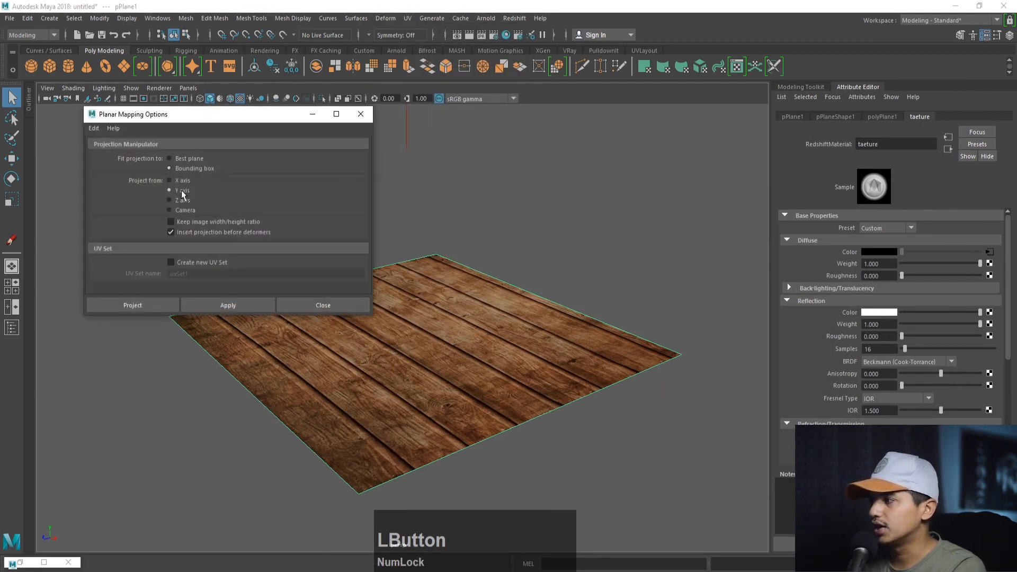
{"action": "left_click", "coordinate": [144, 305]}
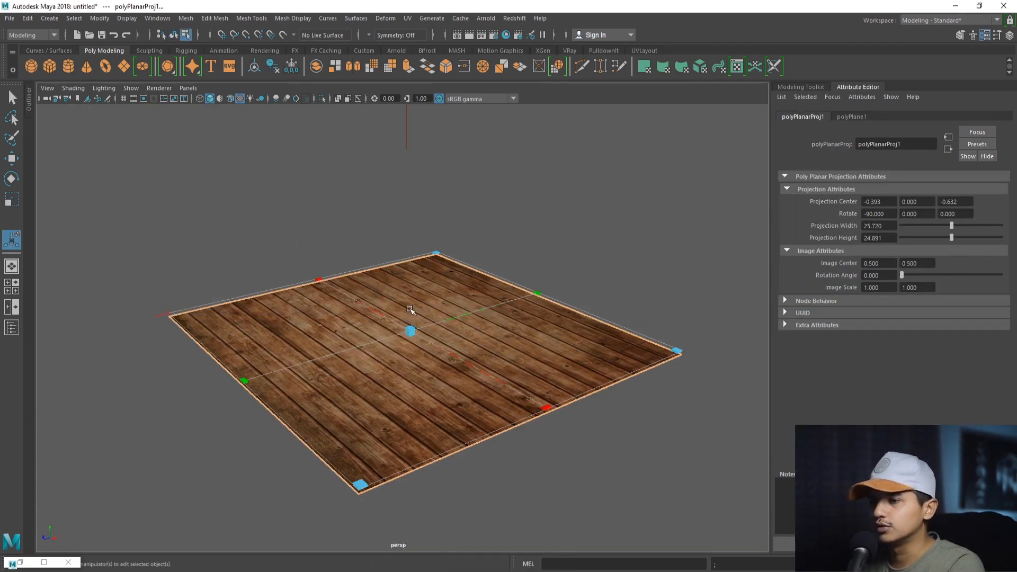
{"action": "right_click_drag", "start_coordinate": [432, 297], "coordinate": [496, 247]}
{"action": "left_click", "coordinate": [499, 246]}
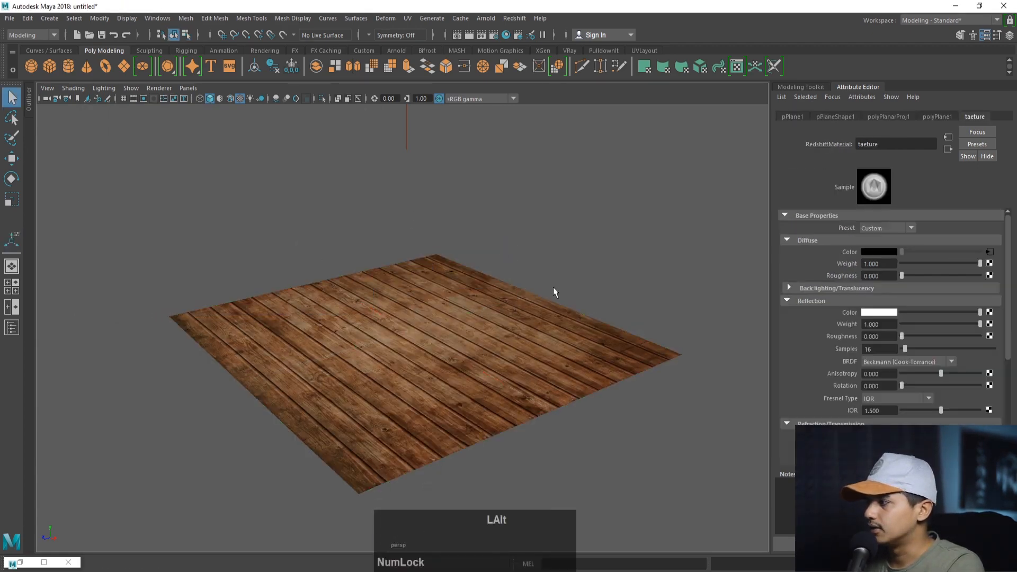
- Set the plane material's reflection roughness to 0.356, keeping the reflection color white
{"action": "left_click_drag", "start_coordinate": [553, 289], "coordinate": [435, 310], "text": "alt"}
{"action": "left_click", "coordinate": [453, 329]}
{"action": "right_click_drag", "start_coordinate": [435, 318], "coordinate": [486, 366], "text": "alt"}
{"action": "right_click_drag", "start_coordinate": [433, 337], "coordinate": [509, 347], "text": "alt"}
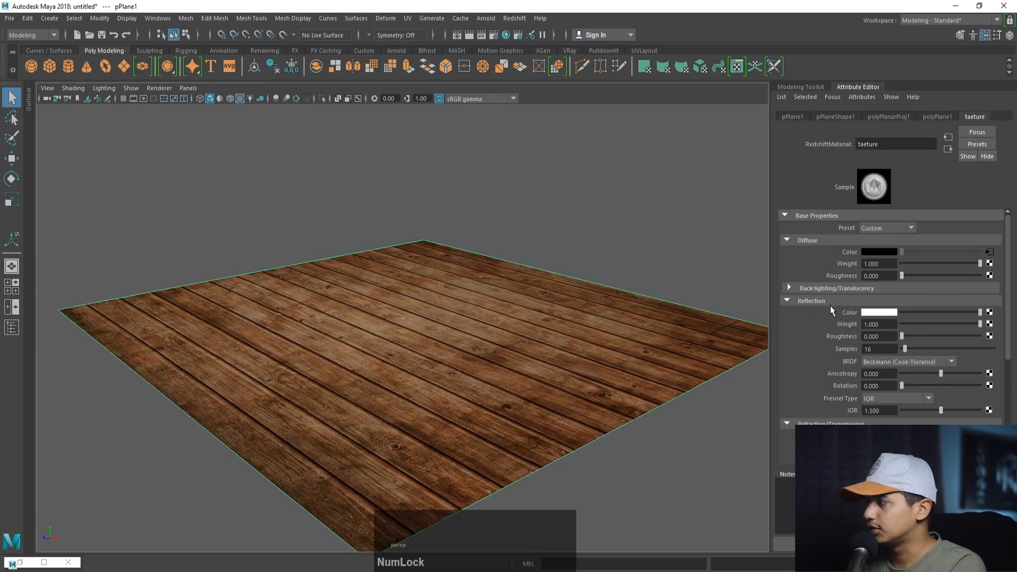
{"action": "scroll", "coordinate": [831, 307], "scroll_direction": "down", "scroll_amount": 2}
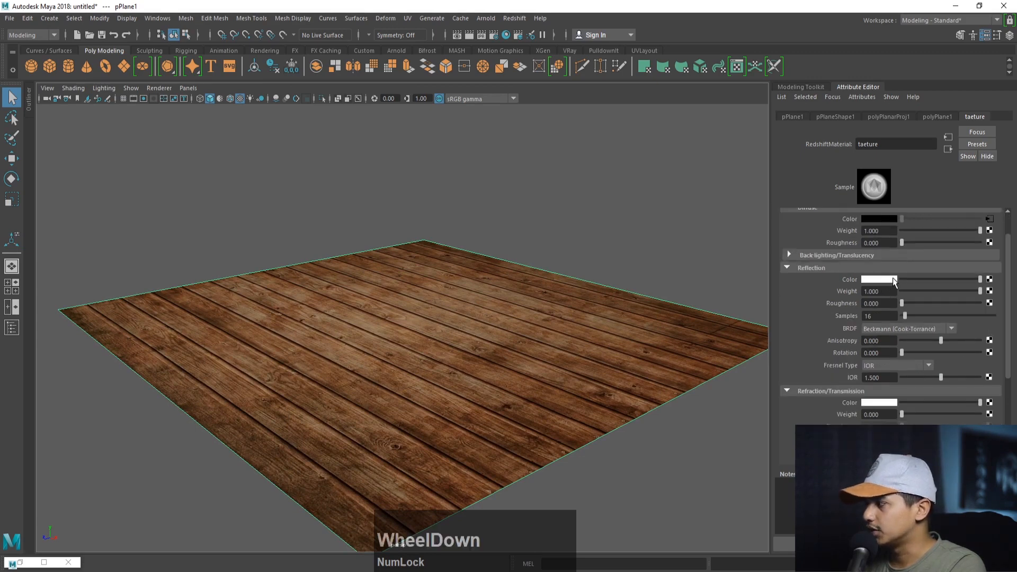
{"action": "left_click_drag", "start_coordinate": [962, 279], "coordinate": [983, 283]}
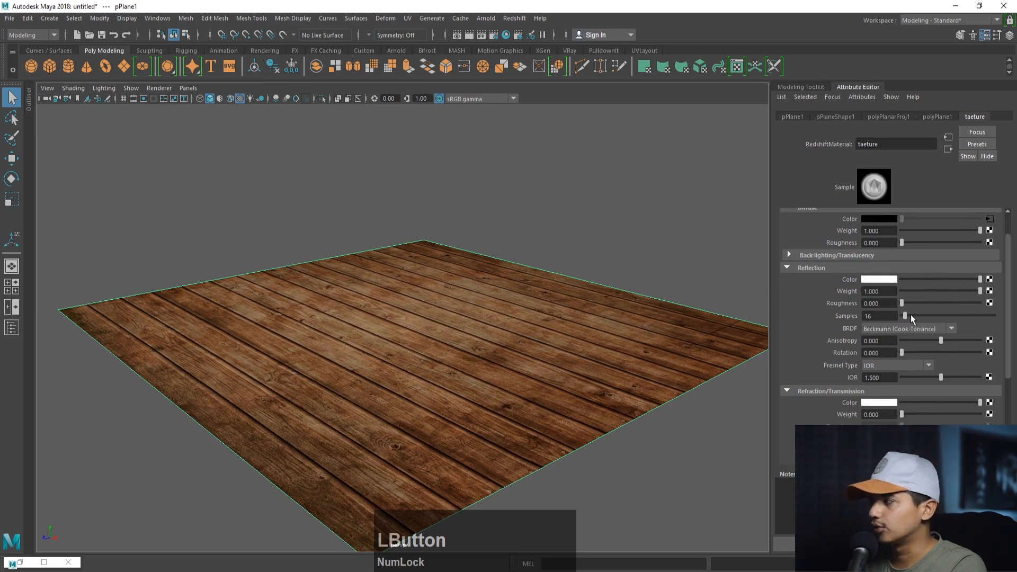
{"action": "left_click_drag", "start_coordinate": [903, 303], "coordinate": [921, 303]}
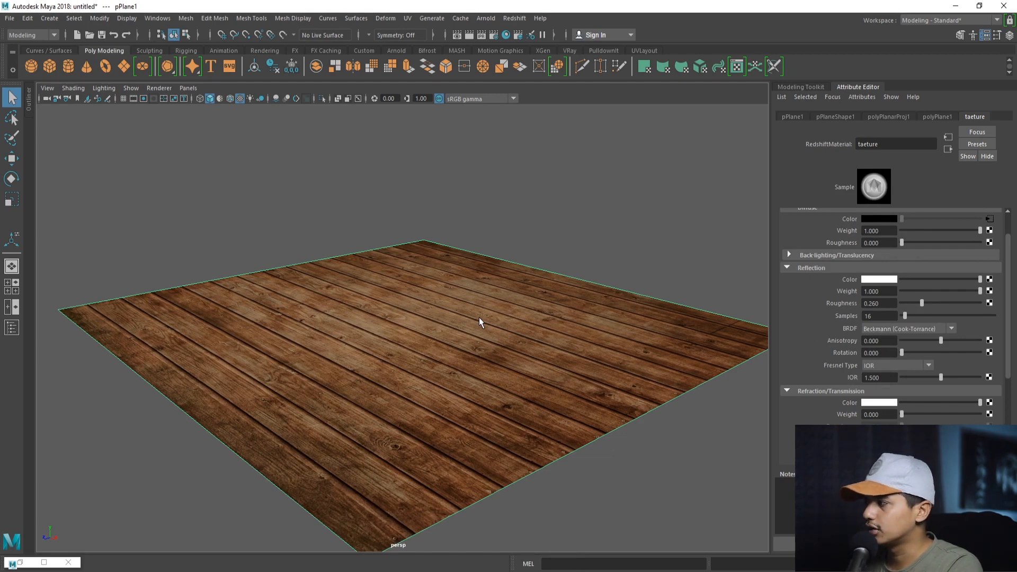
{"action": "left_click_drag", "start_coordinate": [925, 303], "coordinate": [930, 305]}
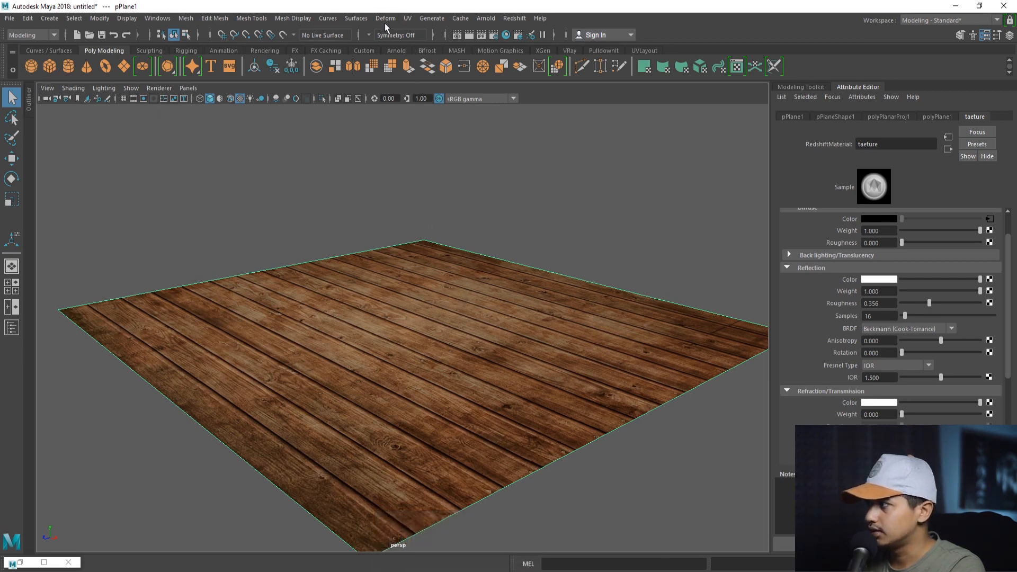
- Start a live Redshift IPR render of the wood plane and view it from another angle
{"action": "left_click", "coordinate": [493, 36]}
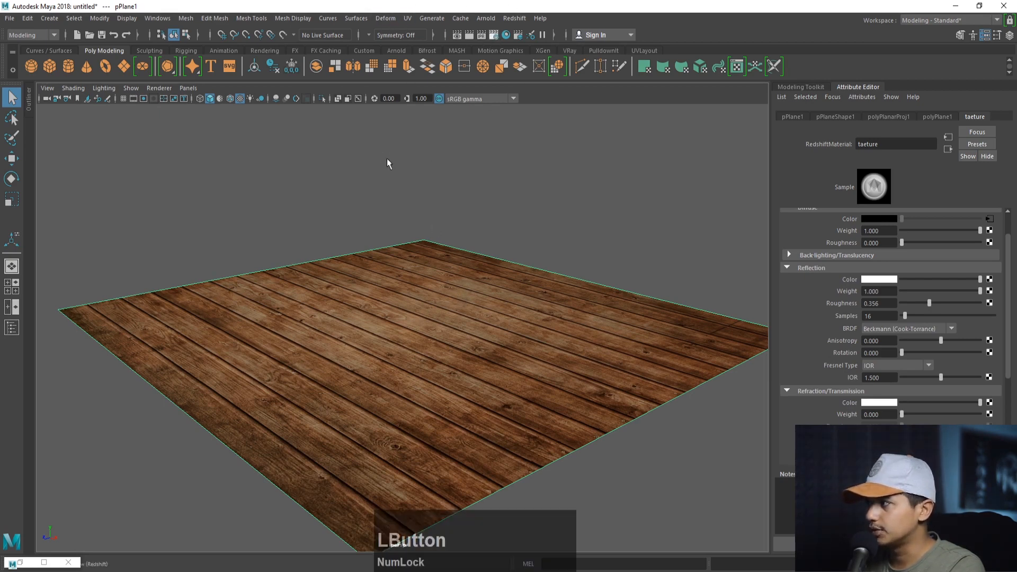
{"action": "left_click", "coordinate": [202, 133]}
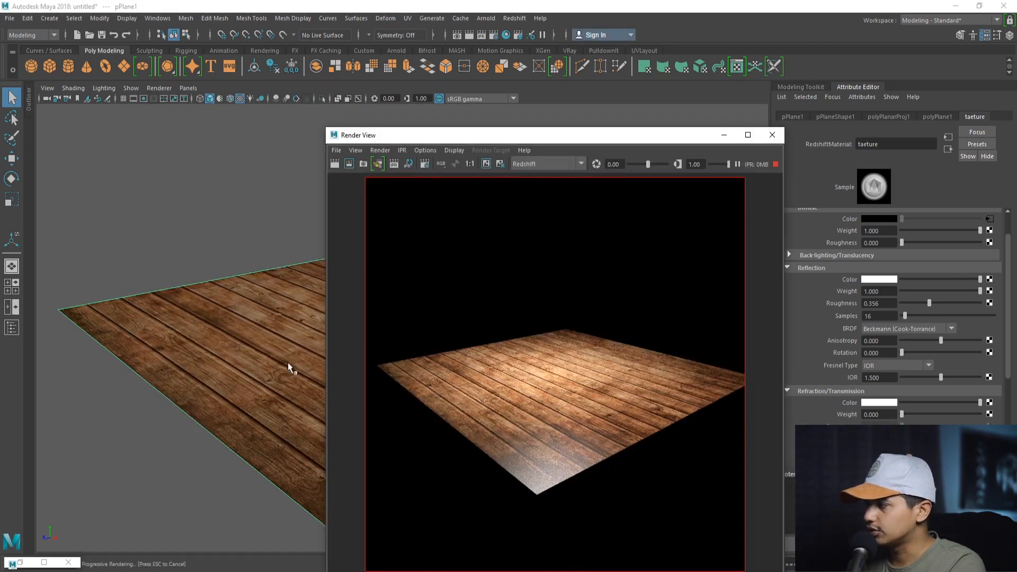
{"action": "left_click", "coordinate": [251, 312], "text": "alt"}
{"action": "left_click", "coordinate": [381, 389]}
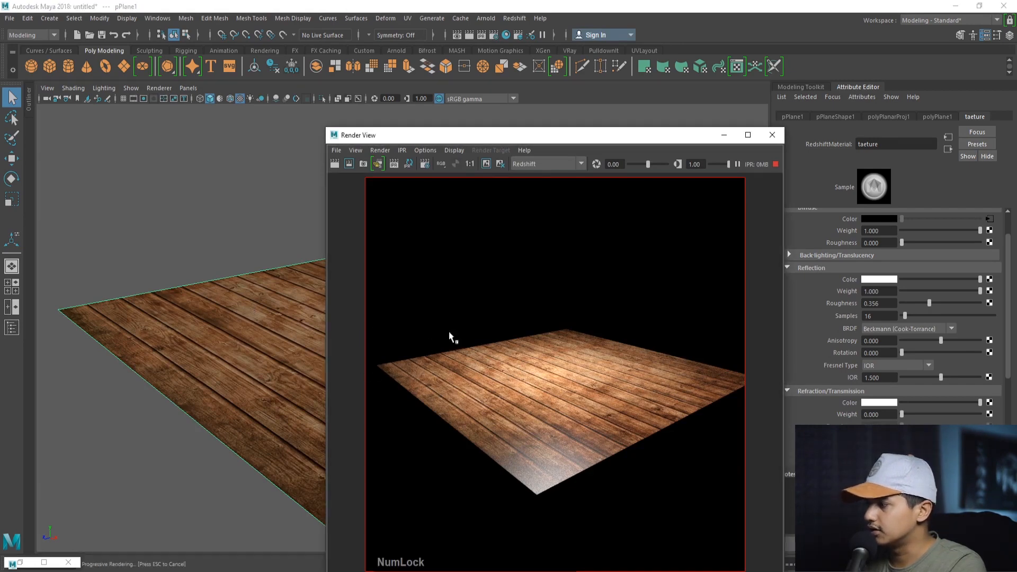
{"action": "left_click_drag", "start_coordinate": [191, 296], "coordinate": [241, 342], "text": "alt"}
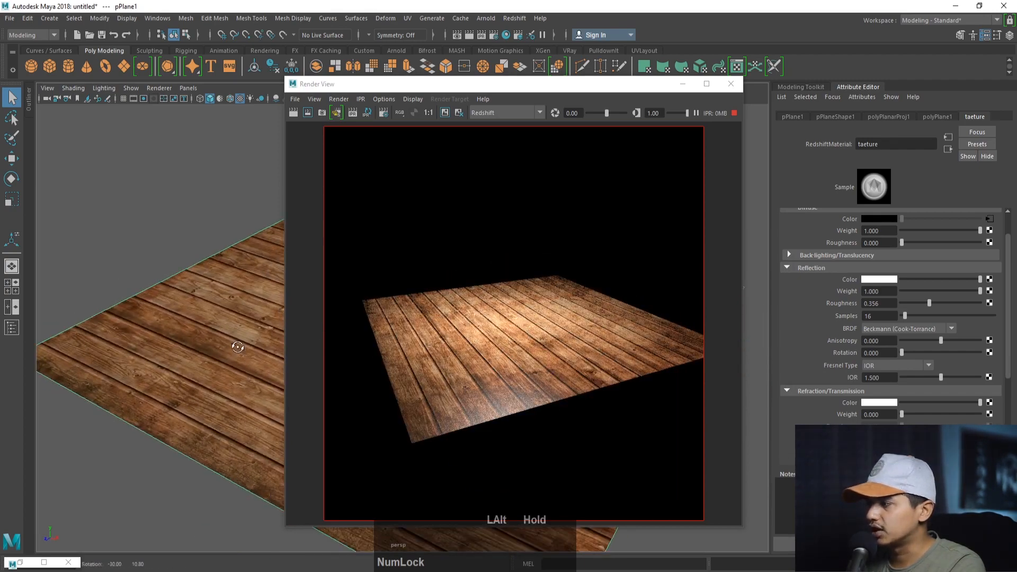
- Turn off the Visible option of the overhead area light, minimizing the Render View meanwhile and restoring it
{"action": "left_click", "coordinate": [683, 84]}
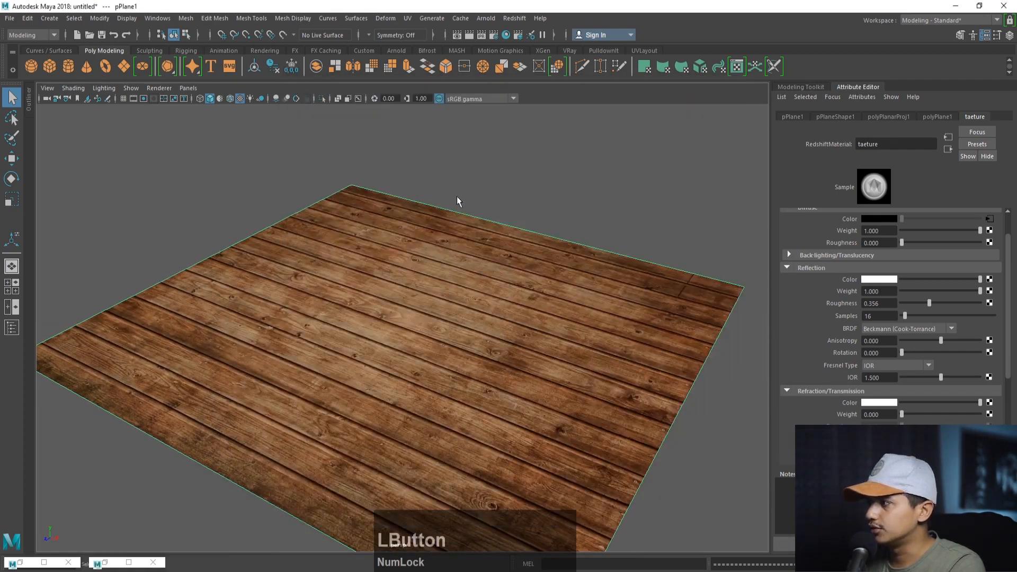
{"action": "right_click_drag", "start_coordinate": [456, 199], "coordinate": [399, 163], "text": "alt"}
{"action": "left_click", "coordinate": [399, 163]}
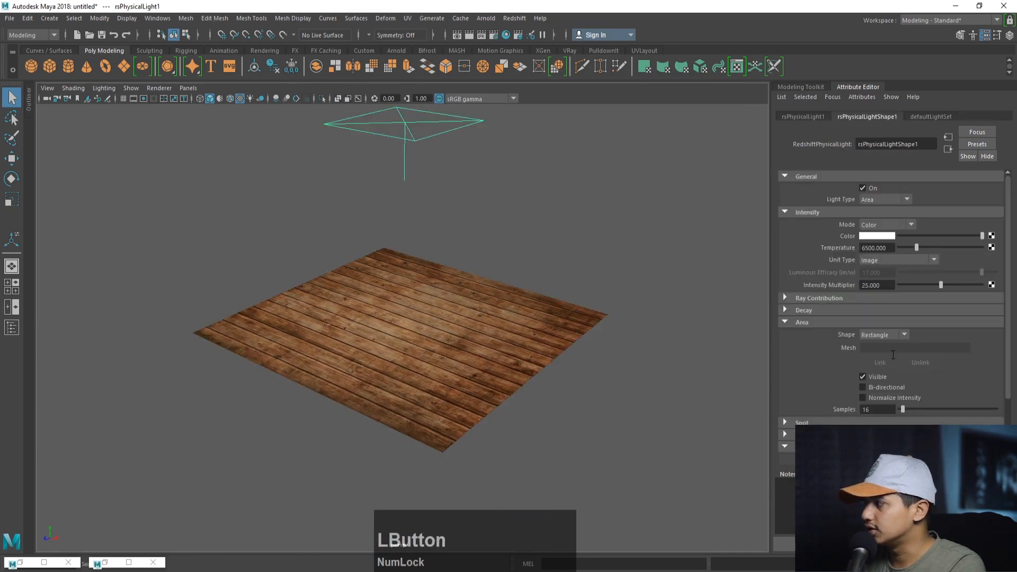
{"action": "left_click", "coordinate": [112, 557]}
- Raise the wood material's reflection roughness to 0.808 while watching the plane close up in the live render
{"action": "right_click_drag", "start_coordinate": [223, 334], "coordinate": [344, 386], "text": "alt"}
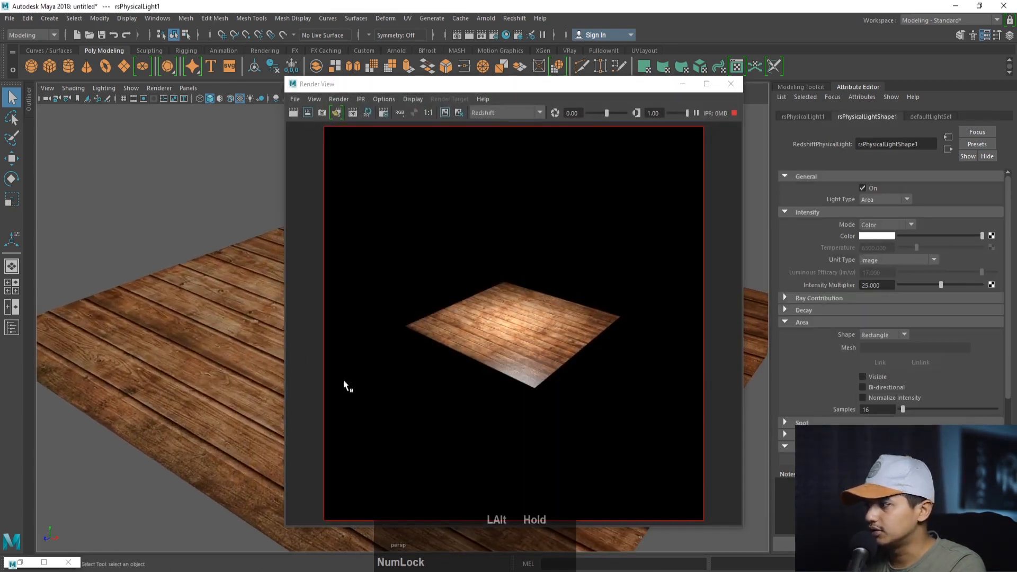
{"action": "left_click_drag", "start_coordinate": [218, 352], "coordinate": [200, 316], "text": "alt"}
{"action": "middle_click_drag", "start_coordinate": [201, 316], "coordinate": [170, 309], "text": "alt"}
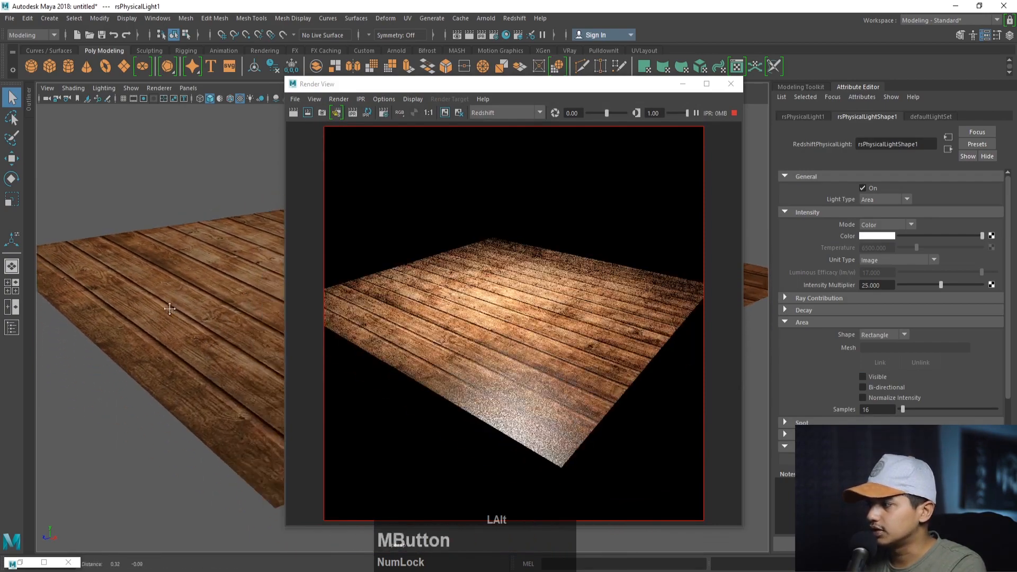
{"action": "left_click_drag", "start_coordinate": [170, 309], "coordinate": [171, 311], "text": "alt"}
{"action": "middle_click_drag", "start_coordinate": [172, 312], "coordinate": [180, 317], "text": "alt"}
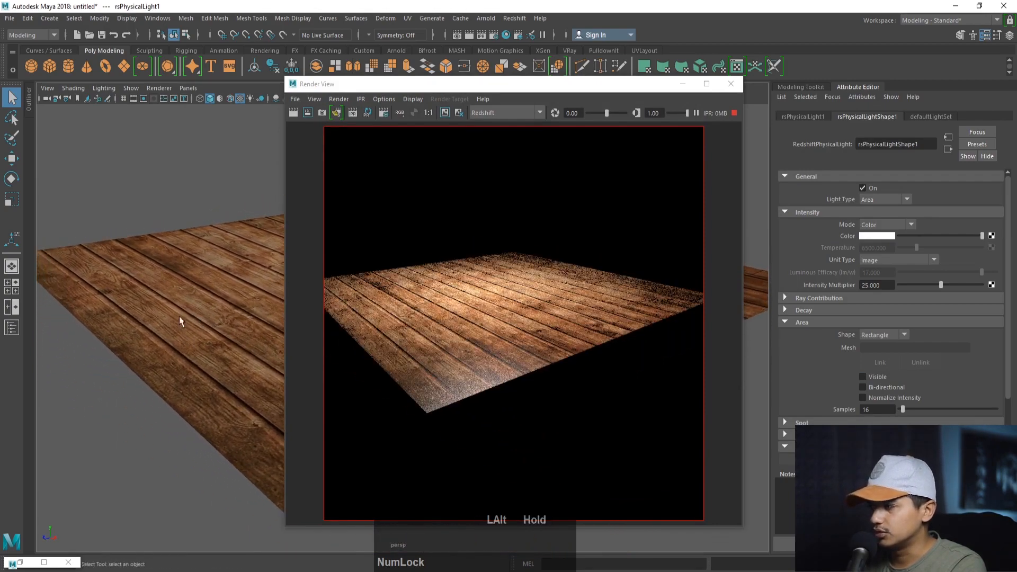
{"action": "left_click_drag", "start_coordinate": [179, 317], "coordinate": [205, 344], "text": "alt"}
{"action": "left_click", "coordinate": [209, 359]}
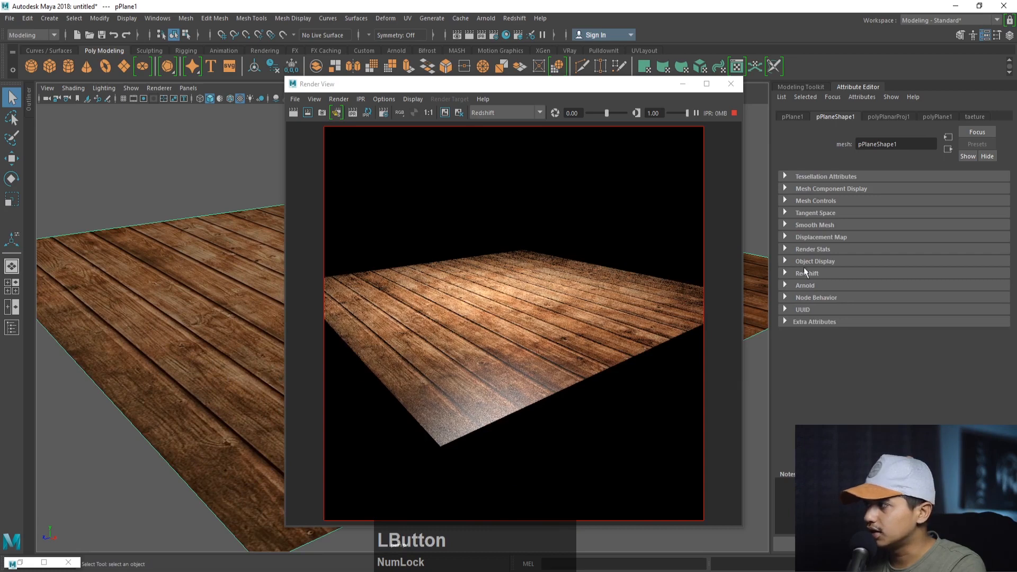
{"action": "left_click", "coordinate": [976, 116]}
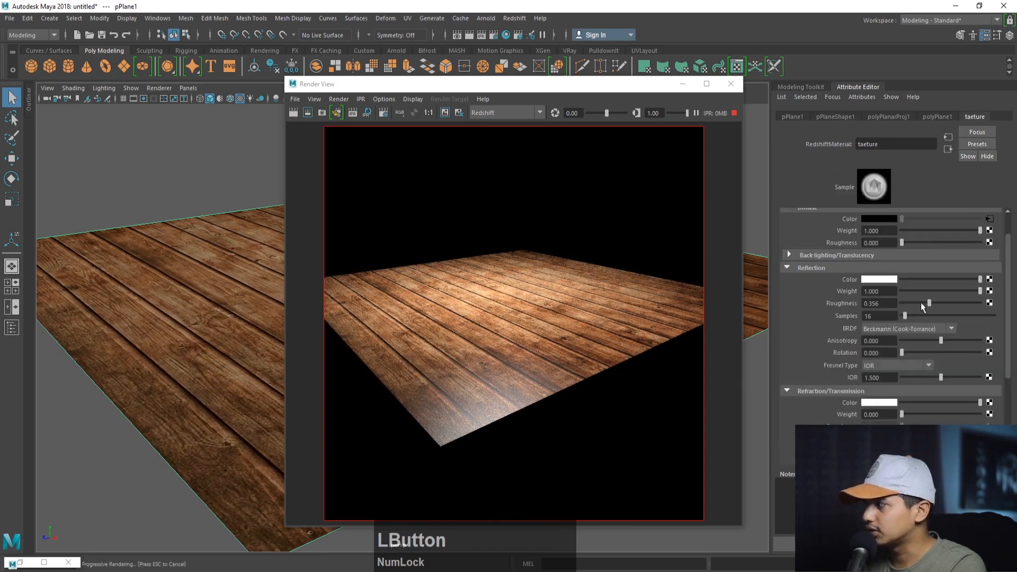
{"action": "left_click_drag", "start_coordinate": [930, 301], "coordinate": [964, 303]}
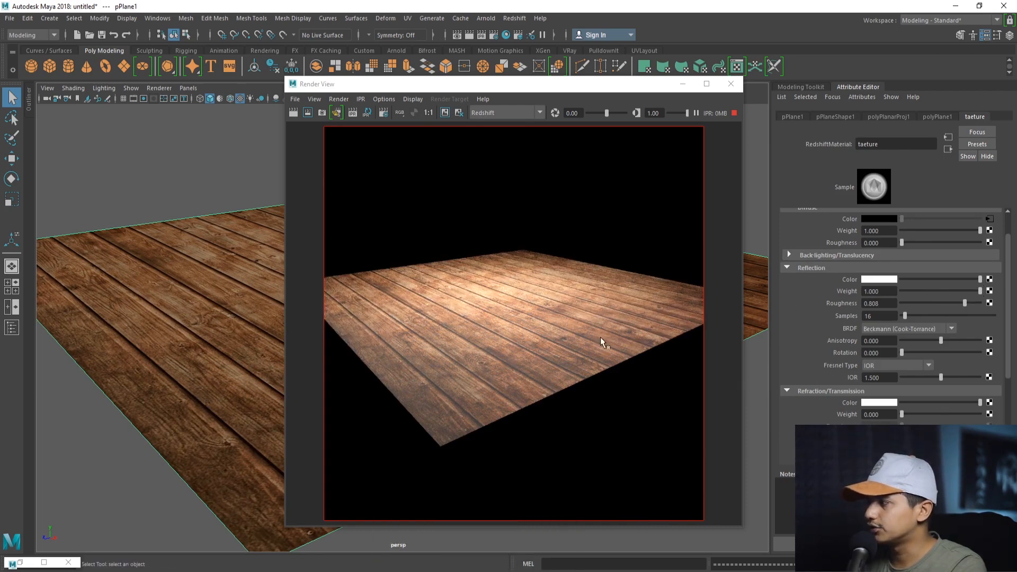
- Lower the wood material's reflection roughness to 0.103 and check the light's reflection on the plane from different angles
{"action": "left_click", "coordinate": [909, 302]}
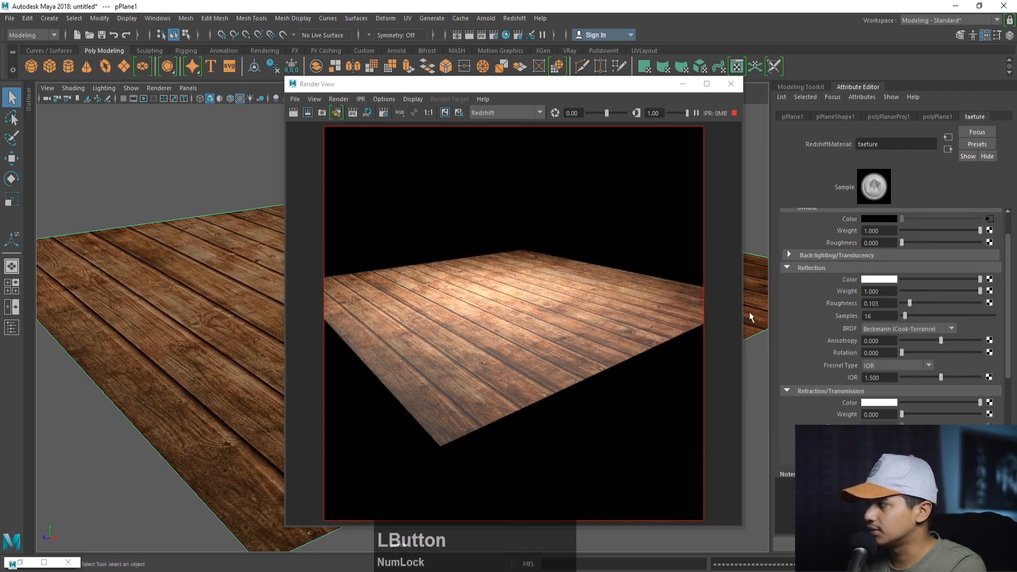
{"action": "left_click_drag", "start_coordinate": [256, 342], "coordinate": [257, 360], "text": "alt"}
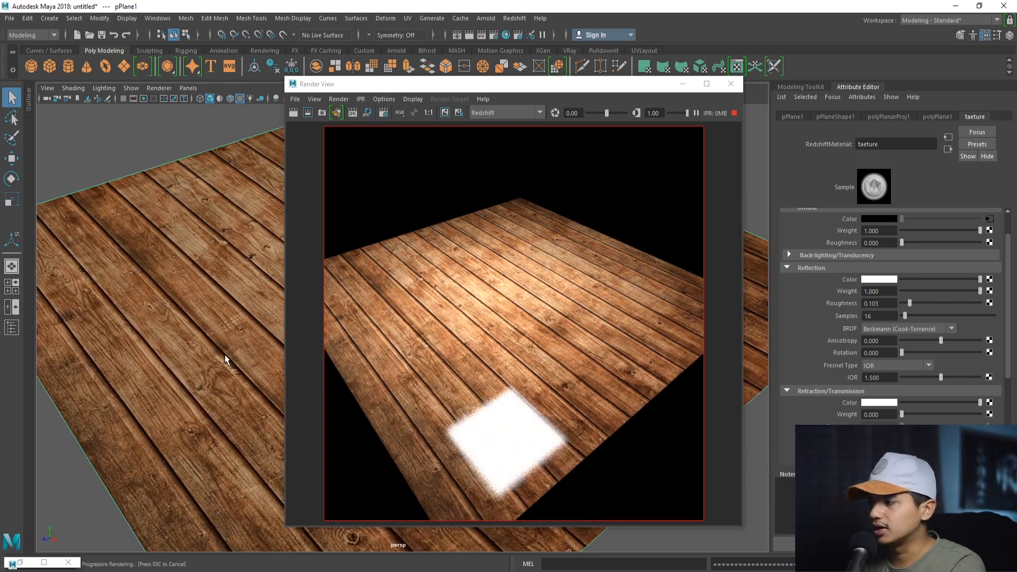
{"action": "left_click_drag", "start_coordinate": [240, 351], "coordinate": [227, 341], "text": "alt"}
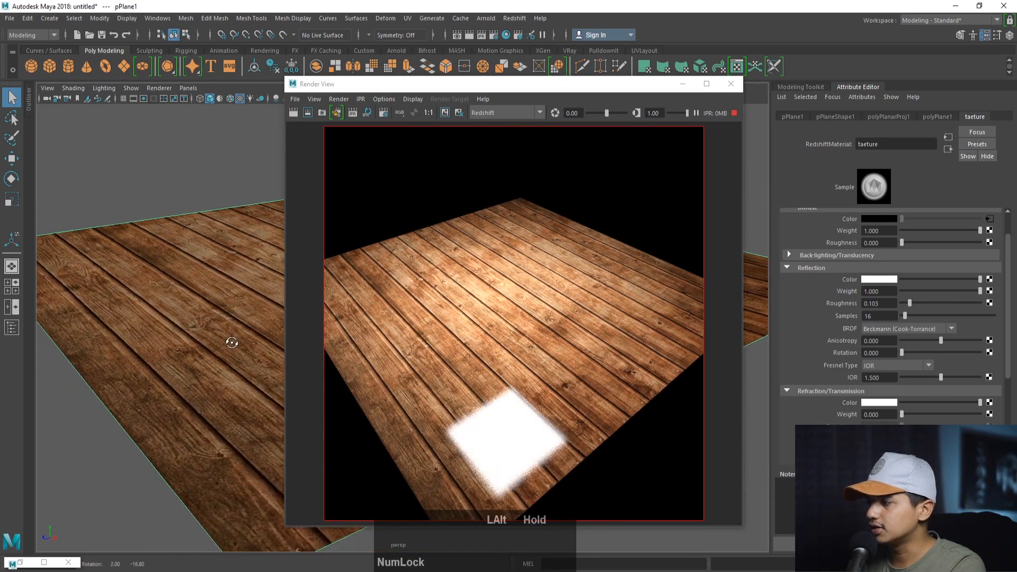
- Set the wood material's reflection roughness to 0.377 and check the plane at a low angle in the live render
{"action": "left_click_drag", "start_coordinate": [914, 303], "coordinate": [932, 302]}
{"action": "left_click_drag", "start_coordinate": [226, 273], "coordinate": [202, 313], "text": "alt"}
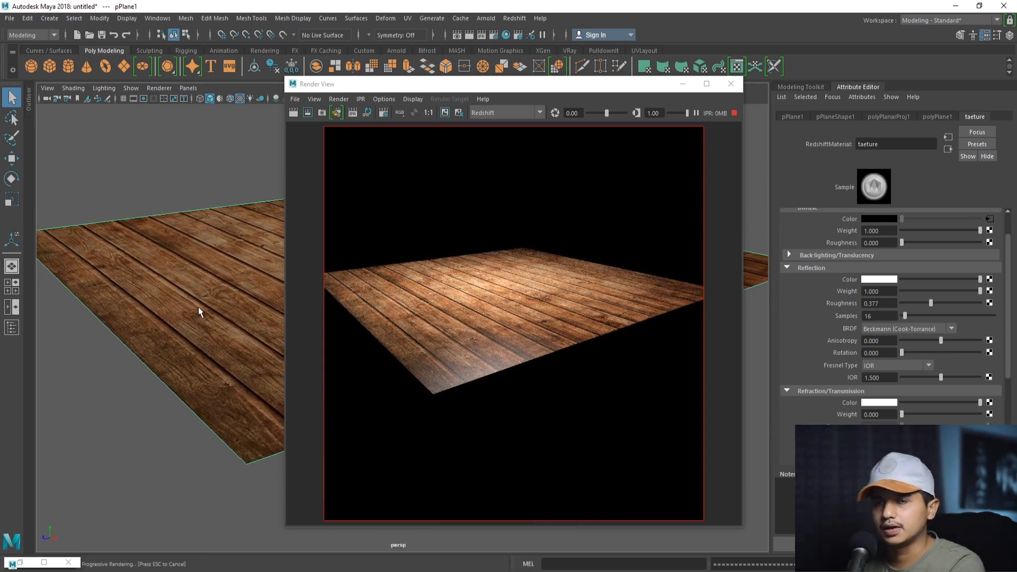
{"action": "left_click", "coordinate": [196, 310]}
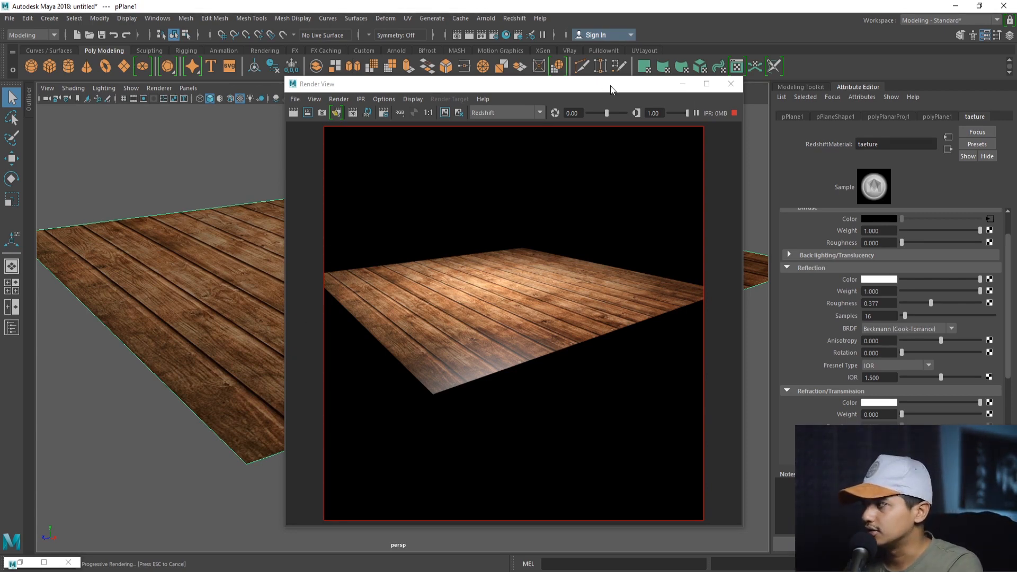
{"action": "left_click", "coordinate": [561, 329]}
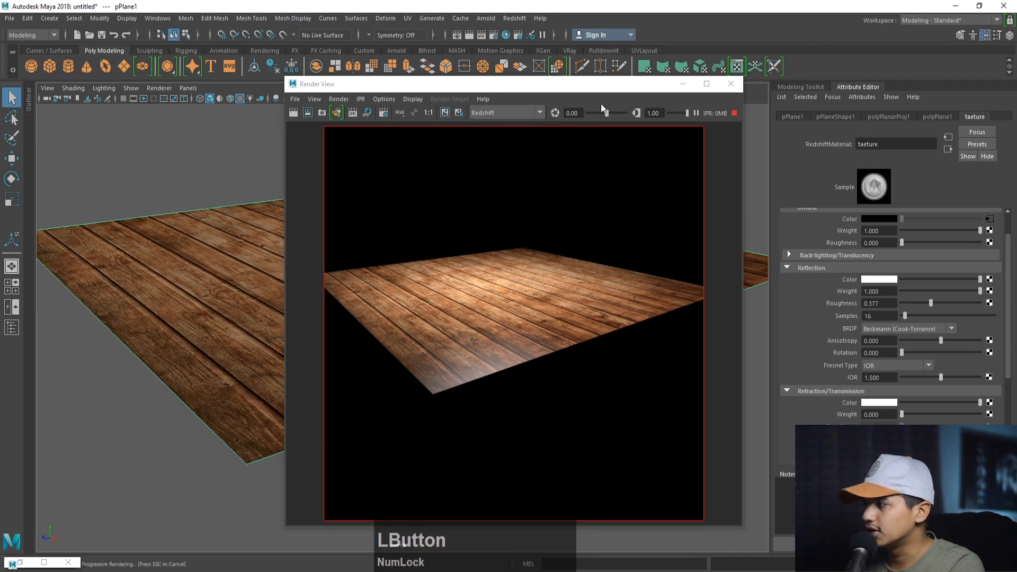
- Minimize the Render View and open the texture choices for the wood material's overall Bump Map
{"action": "left_click", "coordinate": [684, 84]}
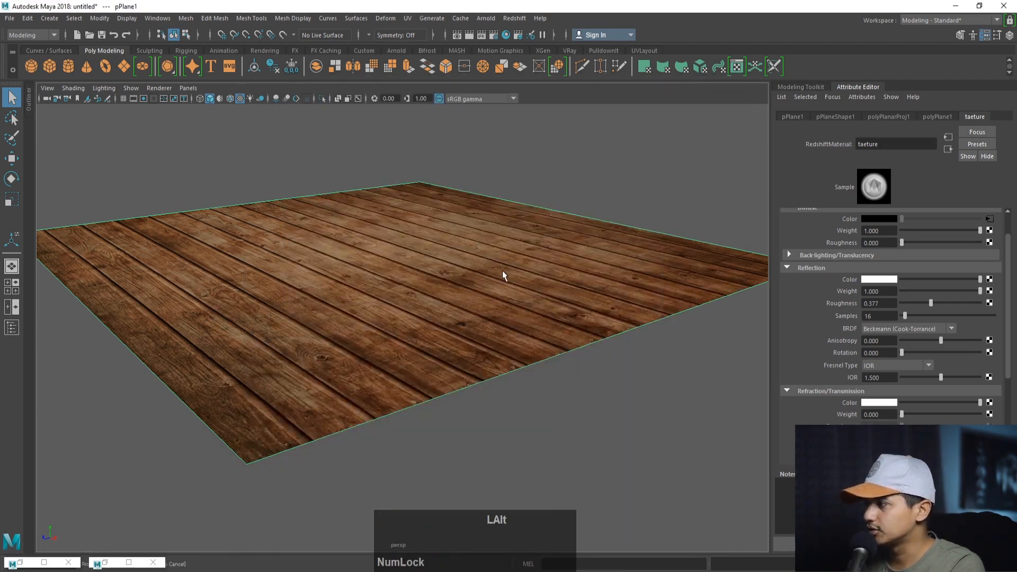
{"action": "left_click_drag", "start_coordinate": [502, 270], "coordinate": [535, 345], "text": "alt"}
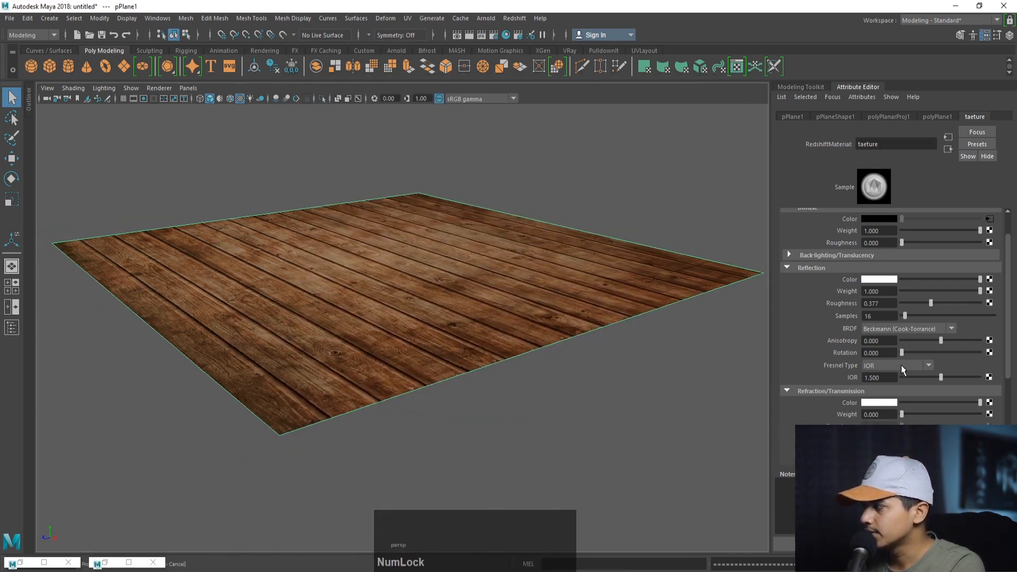
{"action": "scroll", "coordinate": [880, 323], "scroll_direction": "down", "scroll_amount": 3}
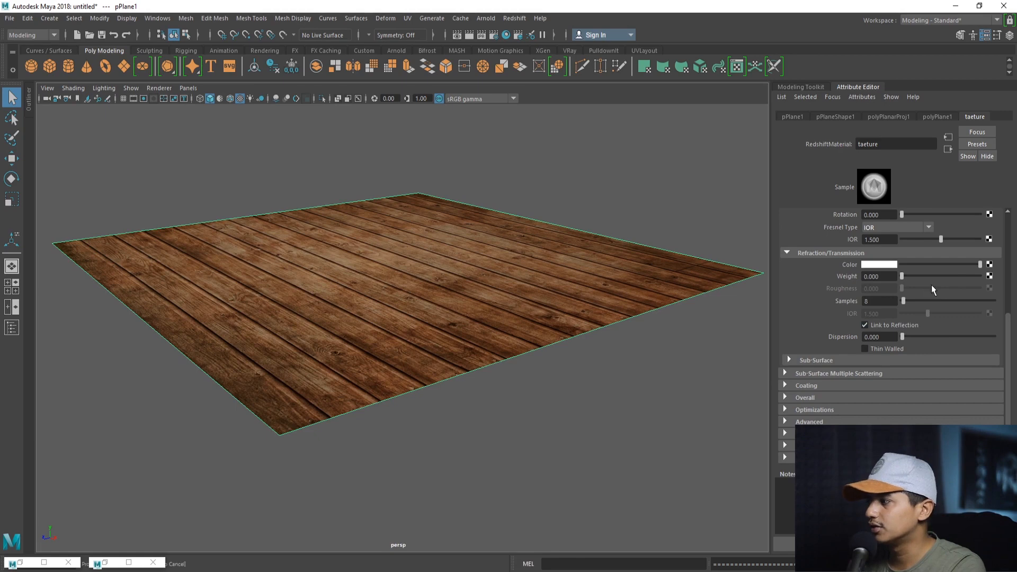
{"action": "left_click", "coordinate": [787, 396]}
{"action": "scroll", "coordinate": [867, 399], "scroll_direction": "down", "scroll_amount": 2}
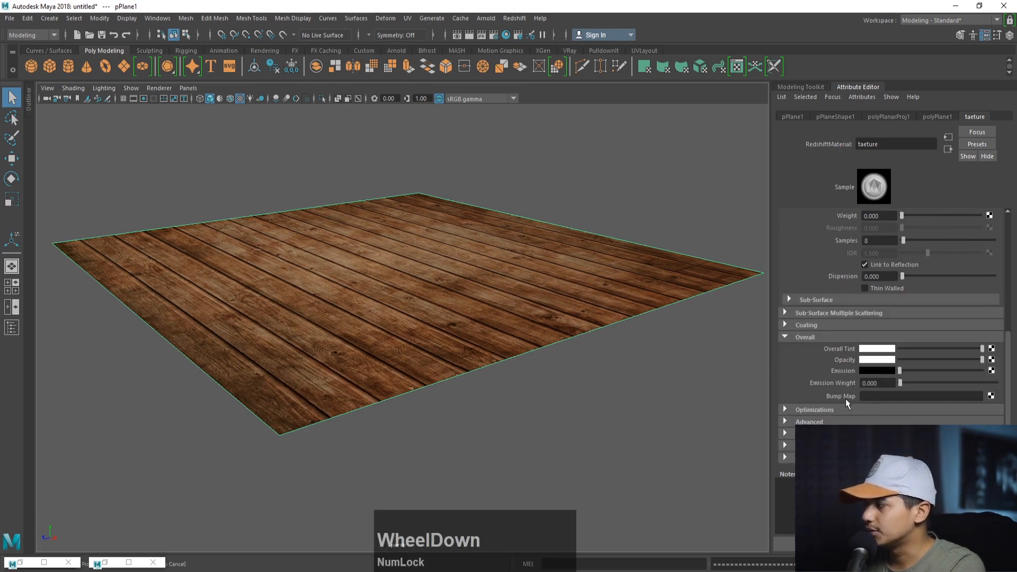
{"action": "left_click", "coordinate": [991, 397]}
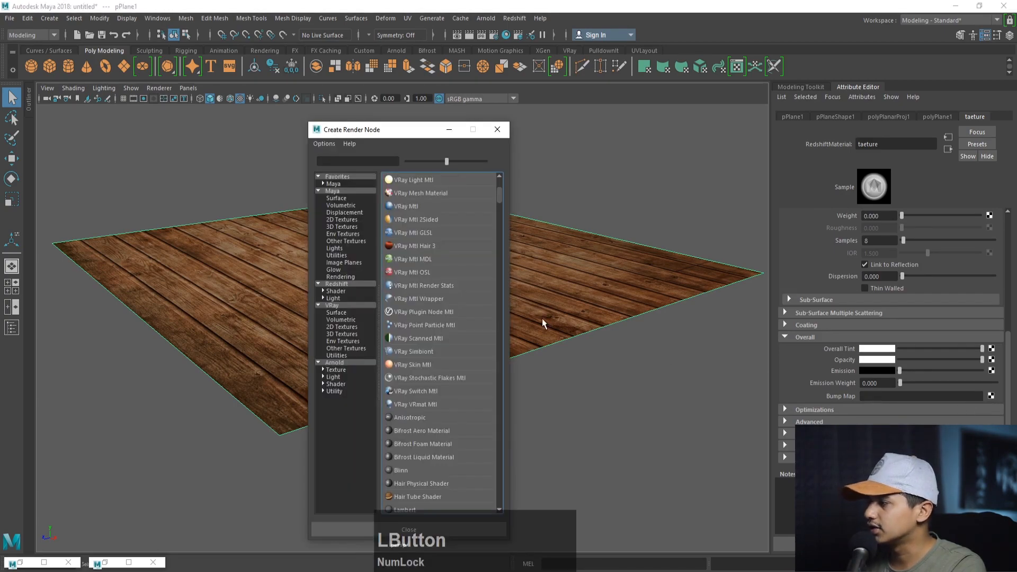
- Examine the wood material's node network in the Hypershade, including its 2D texture placement node, and minimize the Hypershade
{"action": "left_click", "coordinate": [21, 563]}
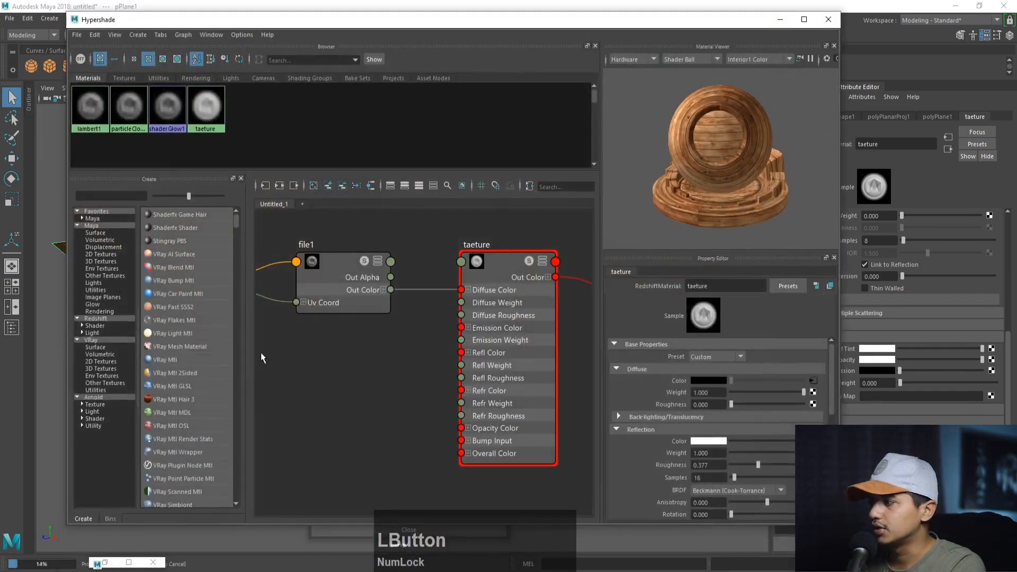
{"action": "right_click_drag", "start_coordinate": [377, 361], "coordinate": [326, 390], "text": "alt"}
{"action": "middle_click_drag", "start_coordinate": [326, 390], "coordinate": [350, 364], "text": "alt"}
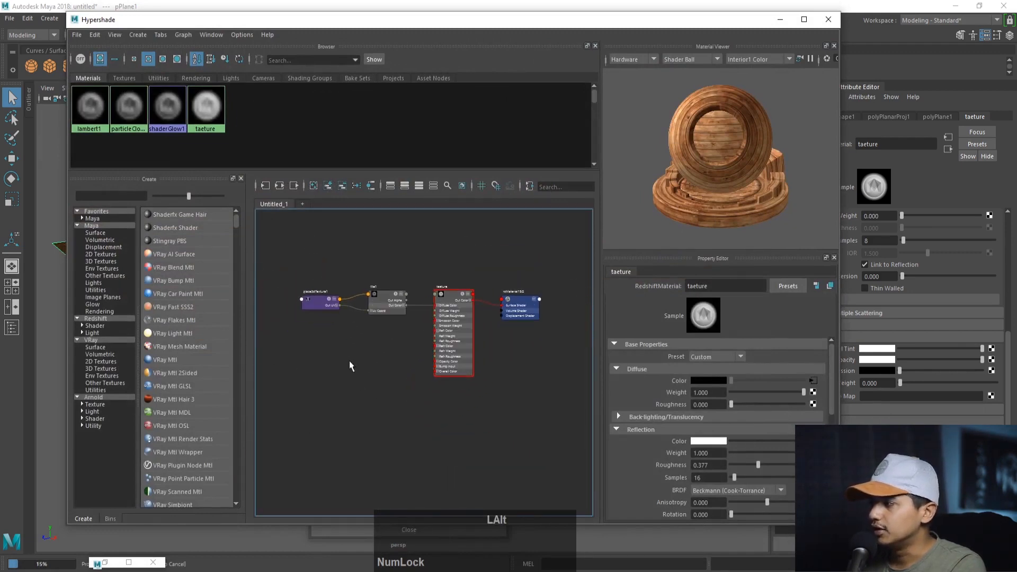
{"action": "right_click_drag", "start_coordinate": [391, 361], "coordinate": [436, 415], "text": "alt"}
{"action": "middle_click_drag", "start_coordinate": [436, 415], "coordinate": [380, 334], "text": "alt"}
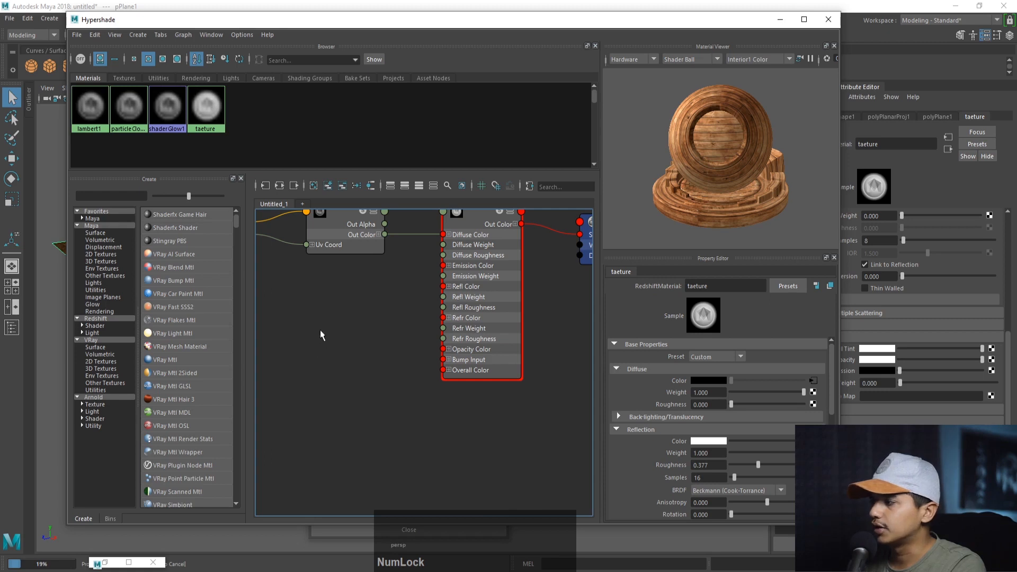
{"action": "right_click_drag", "start_coordinate": [432, 340], "coordinate": [404, 399], "text": "alt"}
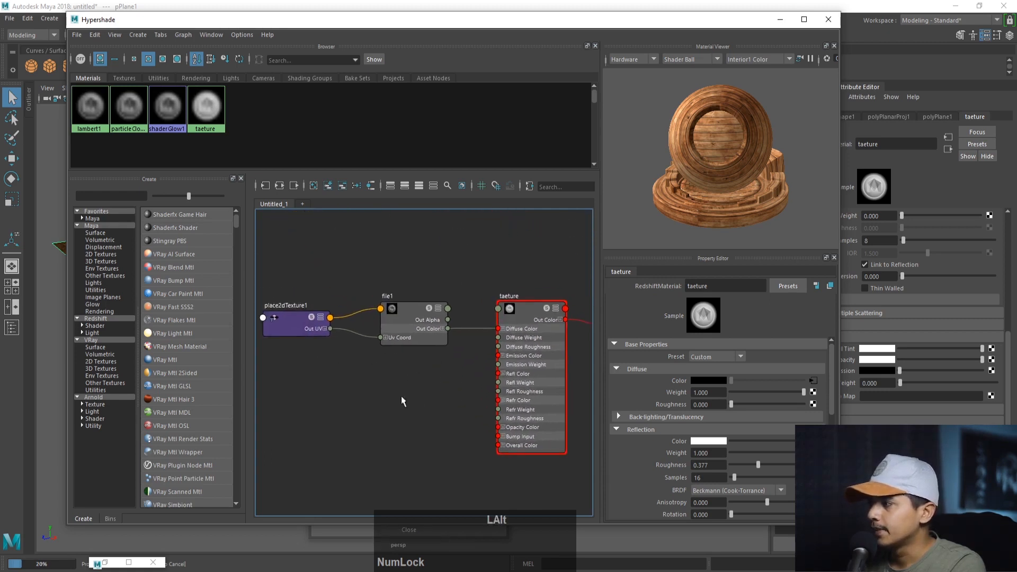
{"action": "left_click", "coordinate": [314, 331]}
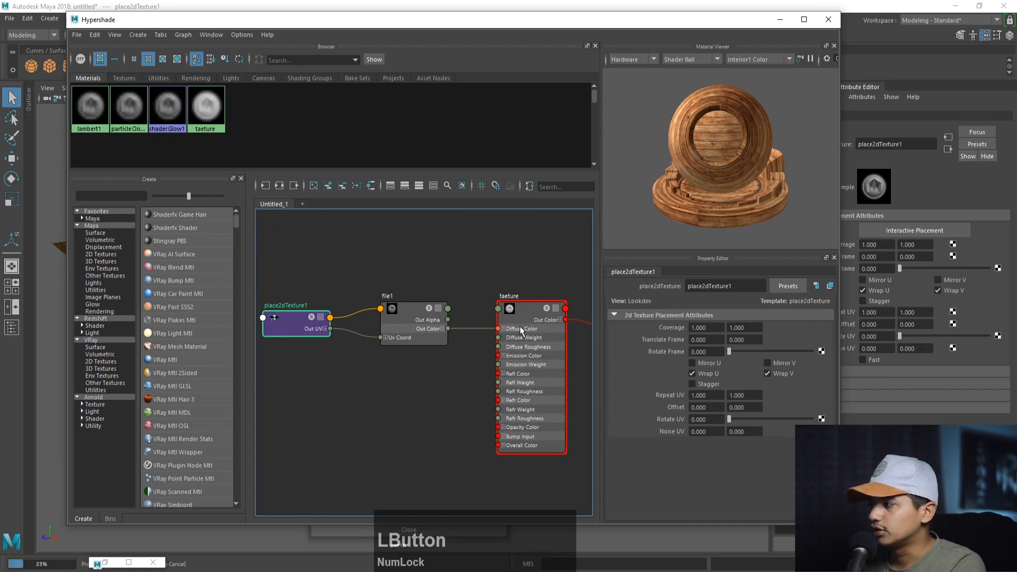
{"action": "right_click_drag", "start_coordinate": [442, 329], "coordinate": [404, 359], "text": "alt"}
{"action": "left_click", "coordinate": [780, 20]}
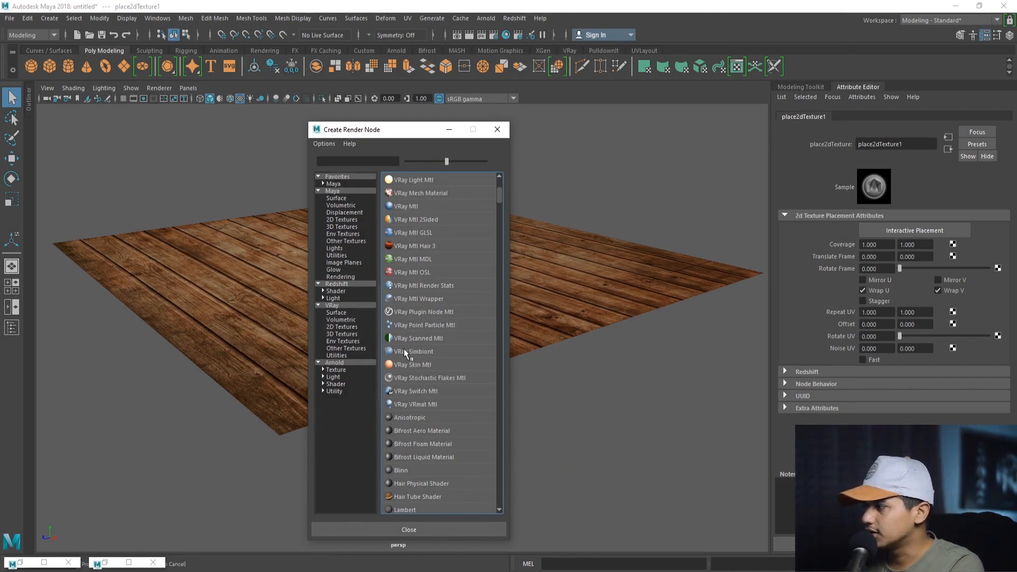
- Create a Maya 2D File texture as the input of the wood material's bump map
{"action": "scroll", "coordinate": [410, 365], "scroll_direction": "down", "scroll_amount": 10}
{"action": "scroll", "coordinate": [424, 392], "scroll_direction": "down", "scroll_amount": 3}
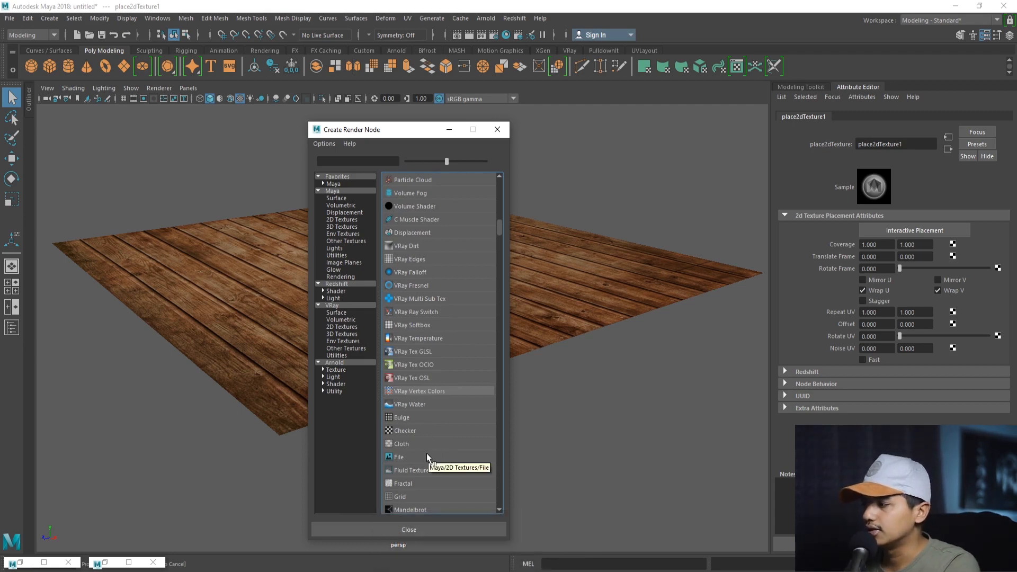
{"action": "scroll", "coordinate": [443, 412], "scroll_direction": "down", "scroll_amount": 2}
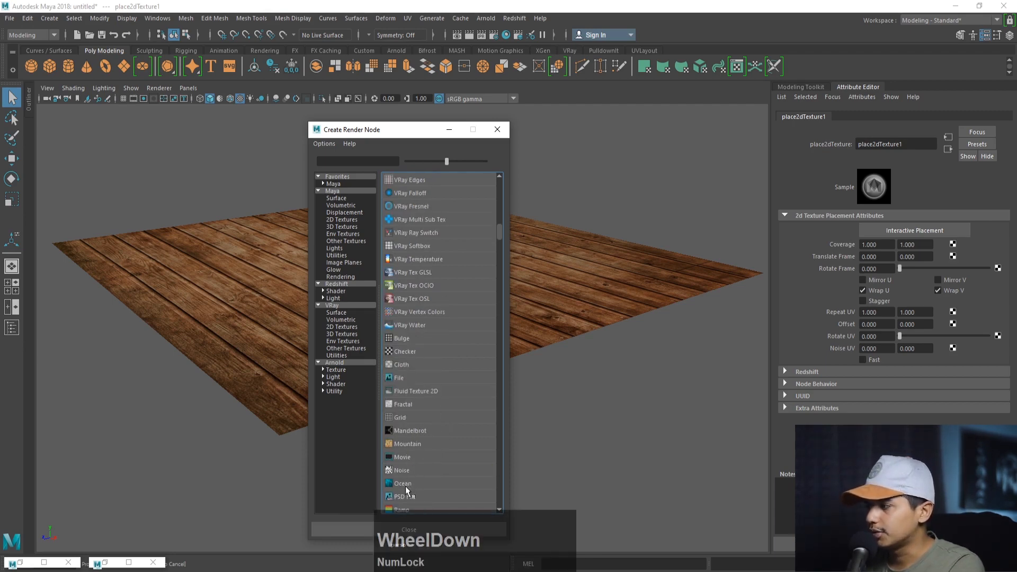
{"action": "left_click", "coordinate": [405, 377]}
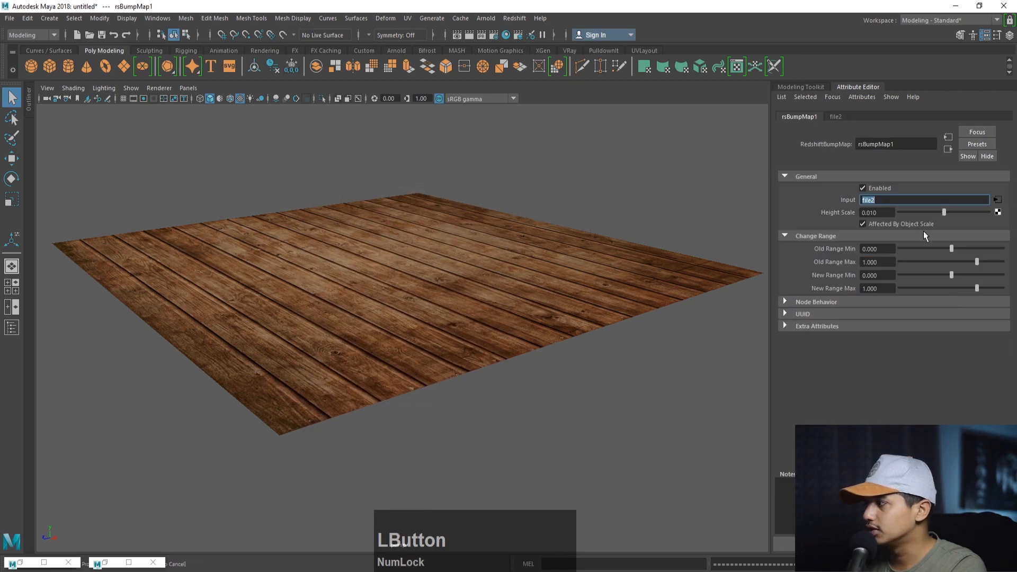
- Load woodbump.jpg from the Desktop into the bump's file texture and return to the bump map node's attributes
{"action": "left_click", "coordinate": [996, 200]}
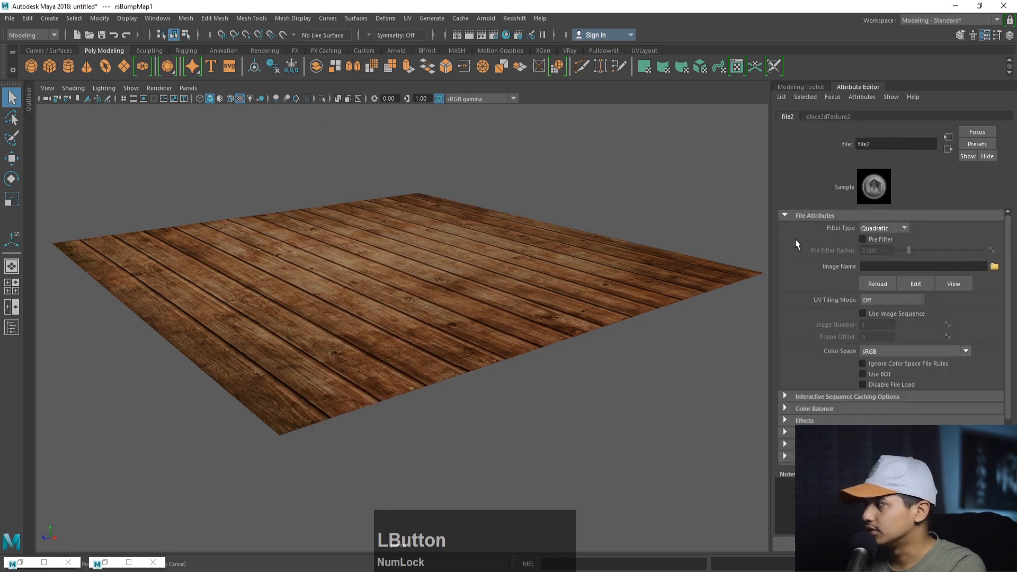
{"action": "left_click", "coordinate": [995, 267]}
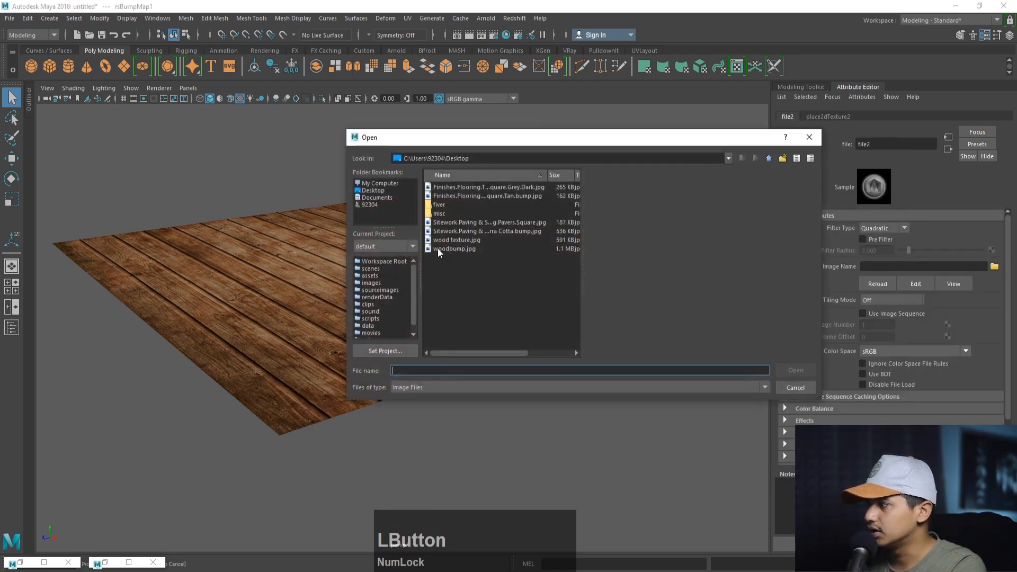
{"action": "left_click", "coordinate": [449, 249]}
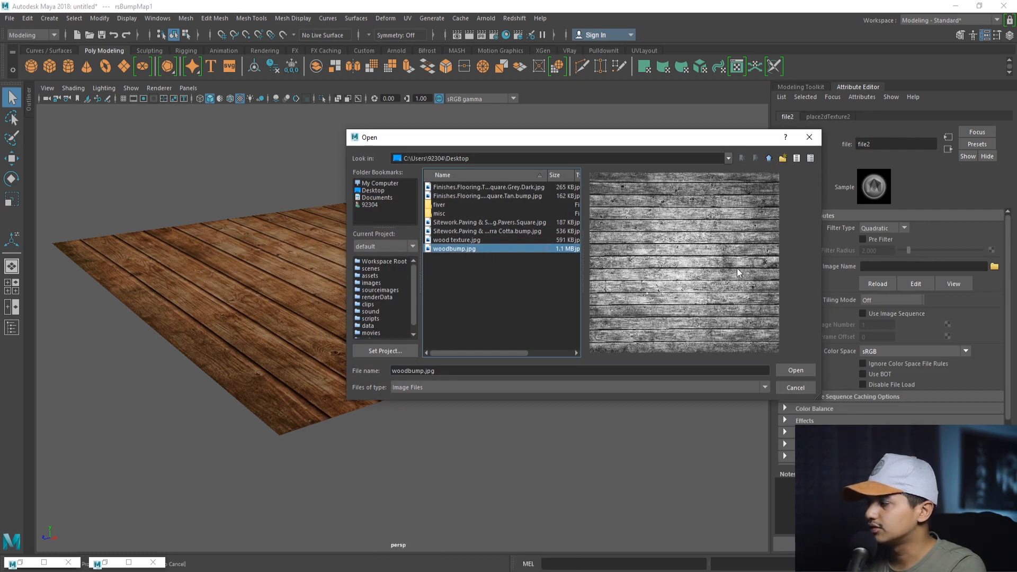
{"action": "left_click", "coordinate": [796, 371]}
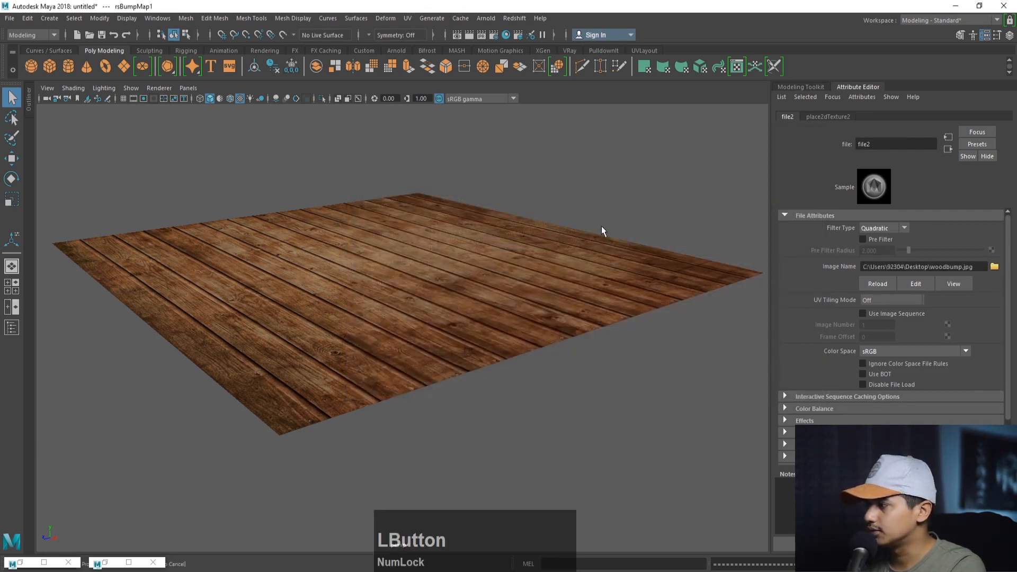
{"action": "left_click", "coordinate": [948, 149]}
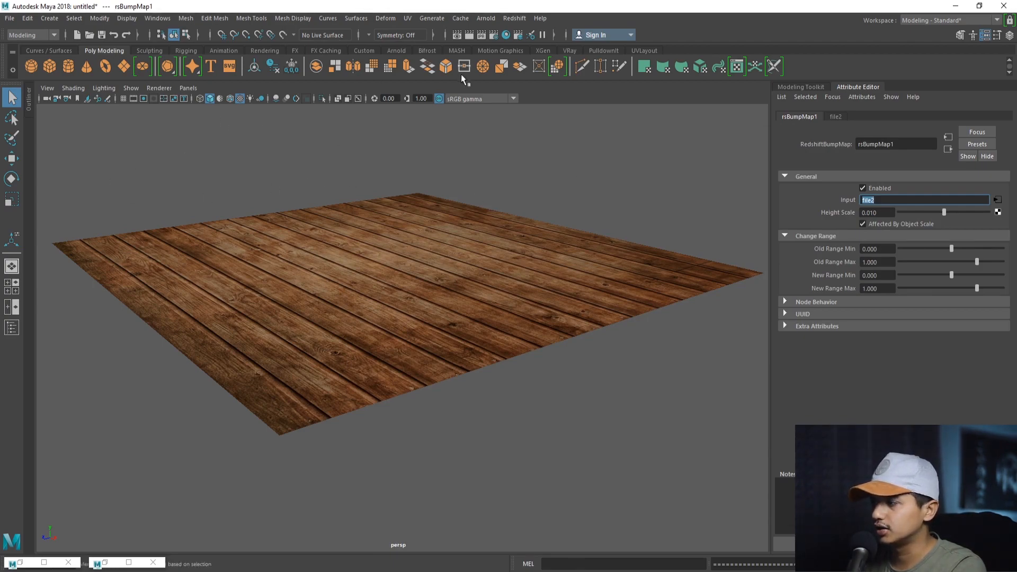
- Reopen the live render, view the plane closer, and set the bump map's height scale to 0.5
{"action": "left_click", "coordinate": [481, 36]}
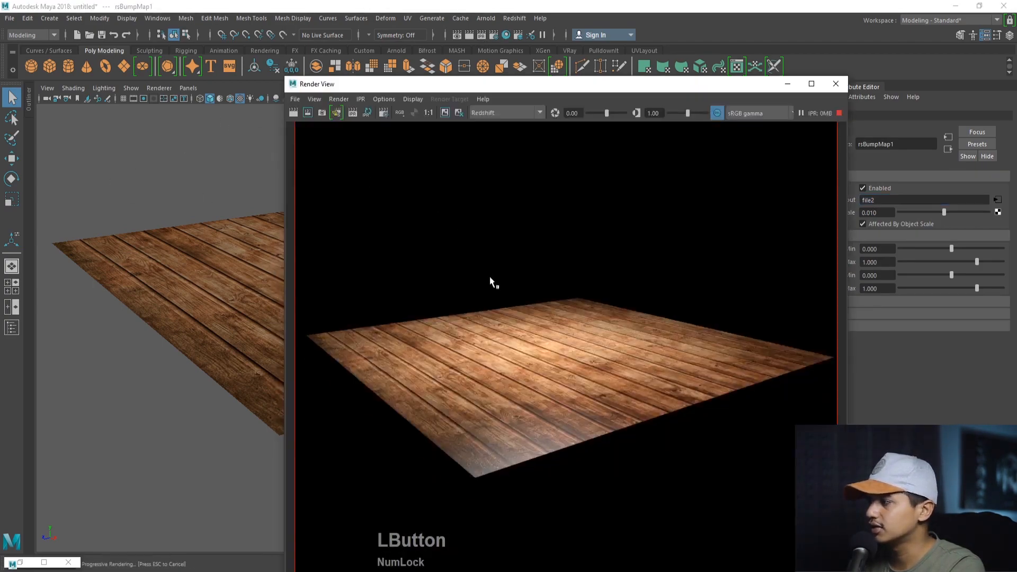
{"action": "right_click_drag", "start_coordinate": [204, 345], "coordinate": [241, 372], "text": "alt"}
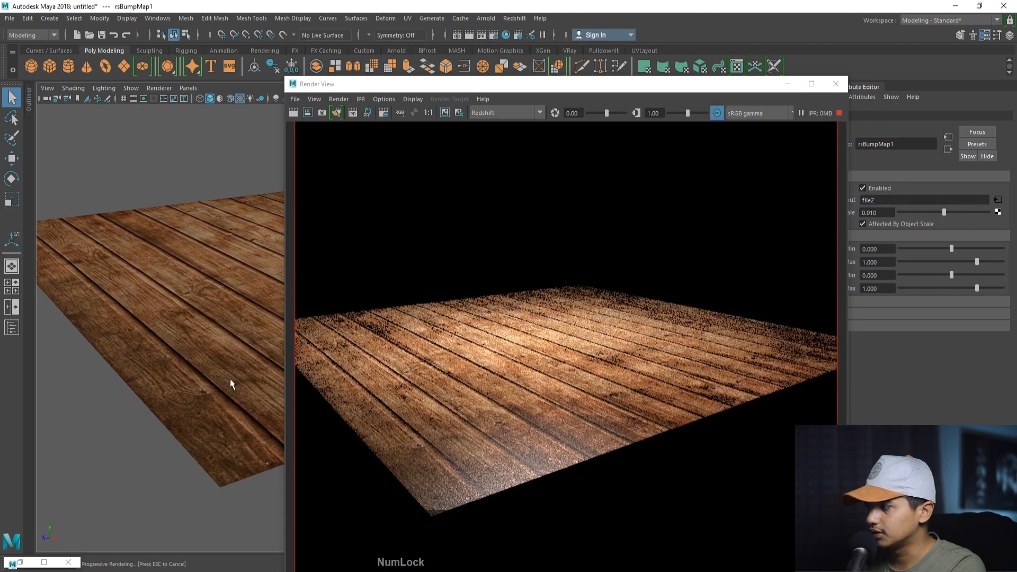
{"action": "left_click_drag", "start_coordinate": [224, 380], "coordinate": [225, 381], "text": "alt"}
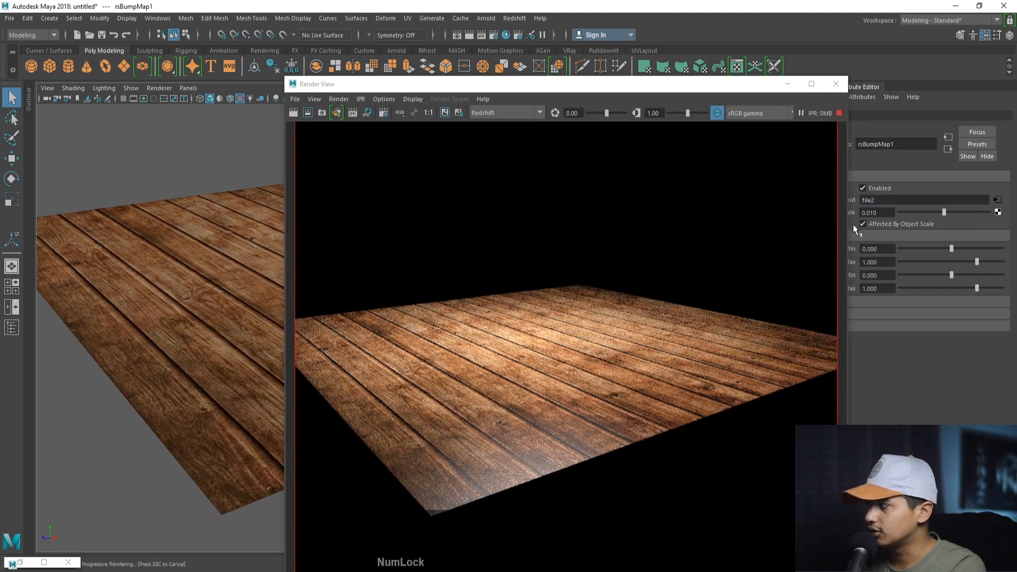
{"action": "left_click", "coordinate": [881, 213]}
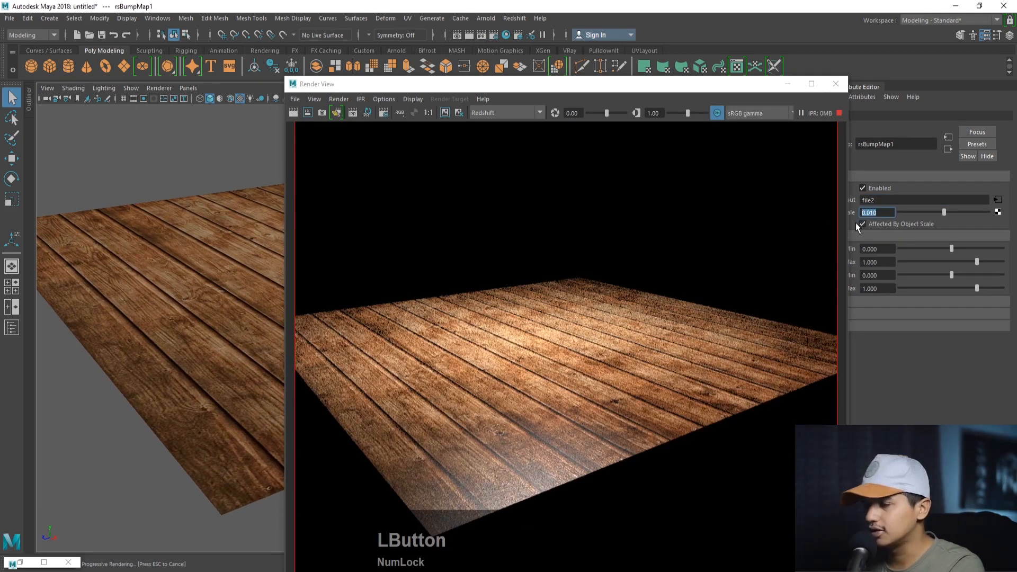
{"action": "type", "text": "0.5"}
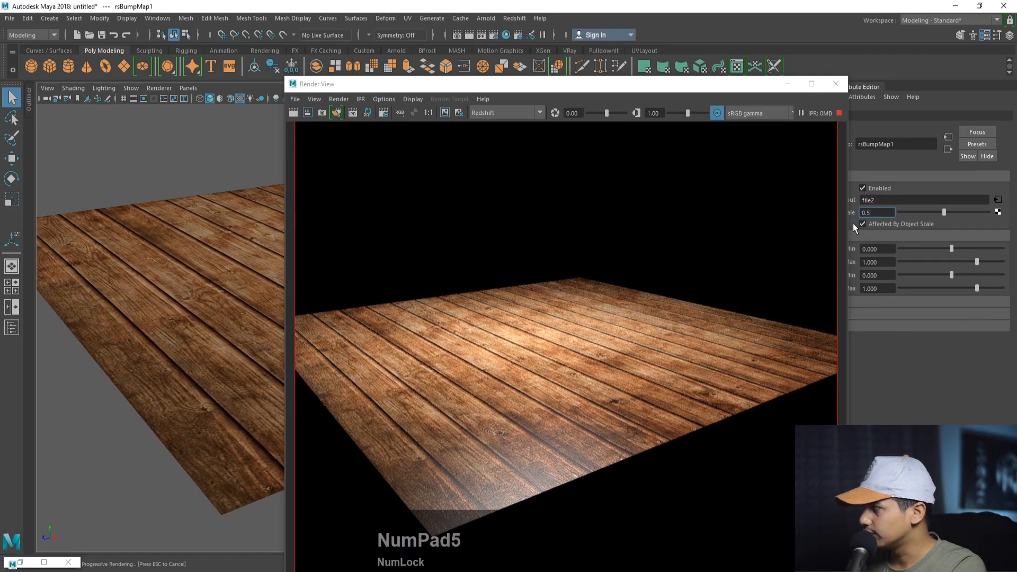
{"action": "key", "text": "Return"}
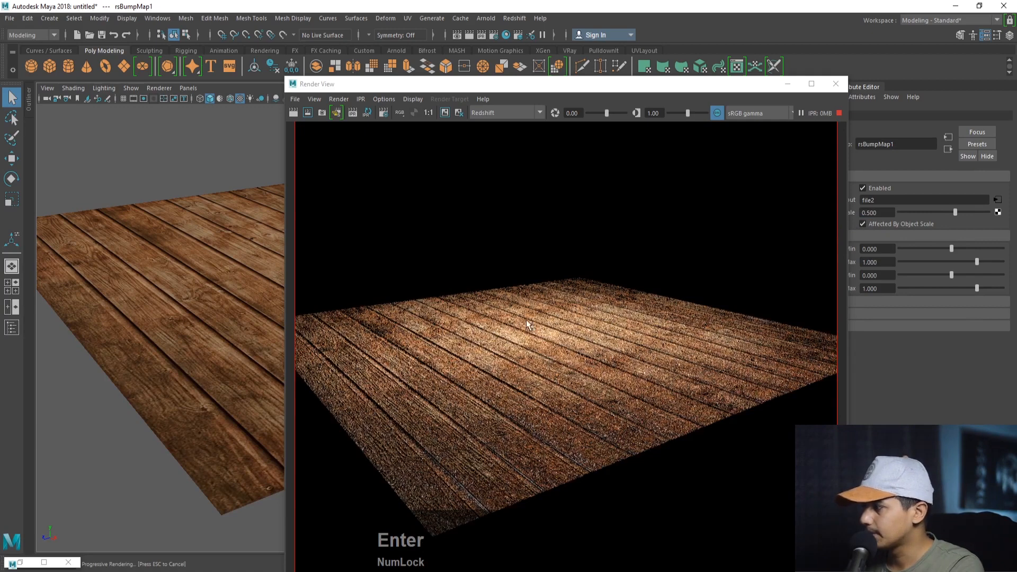
- Limit the live render to a region over the plane's near corner and set the bump map's height scale to -0.5
{"action": "left_click_drag", "start_coordinate": [348, 402], "coordinate": [599, 538]}
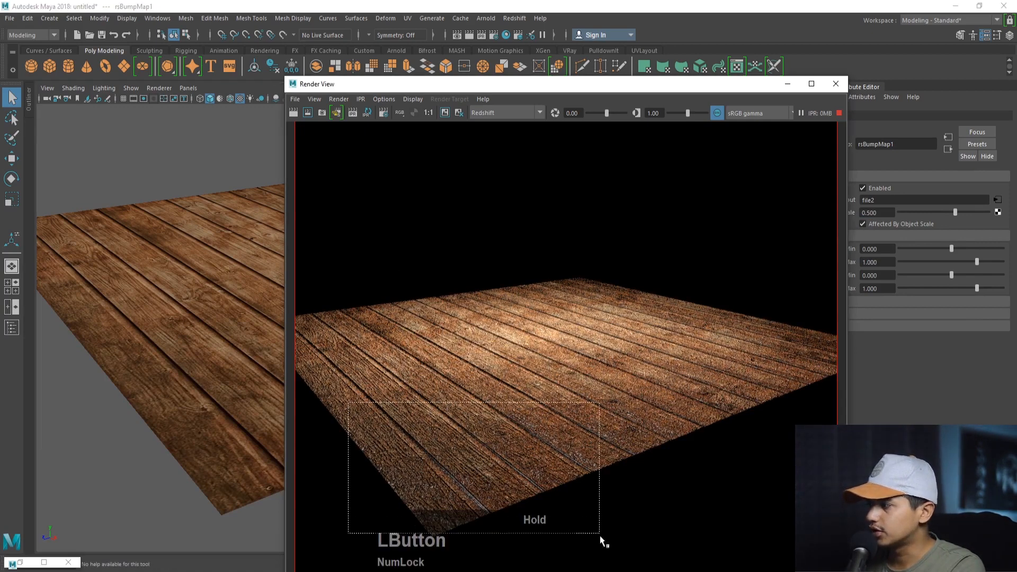
{"action": "left_click", "coordinate": [339, 113]}
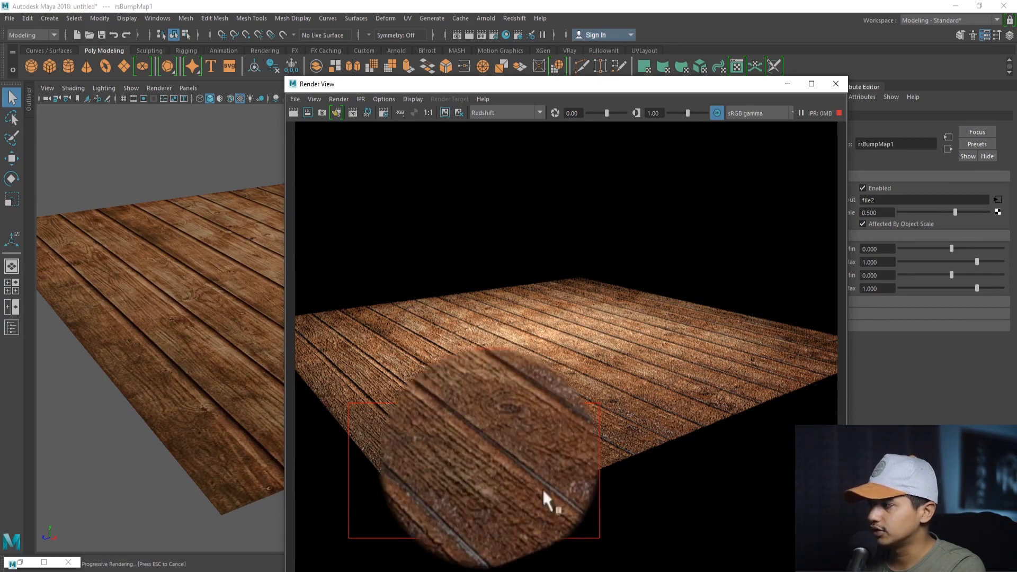
{"action": "left_click", "coordinate": [877, 212]}
{"action": "type", "text": "-0."}
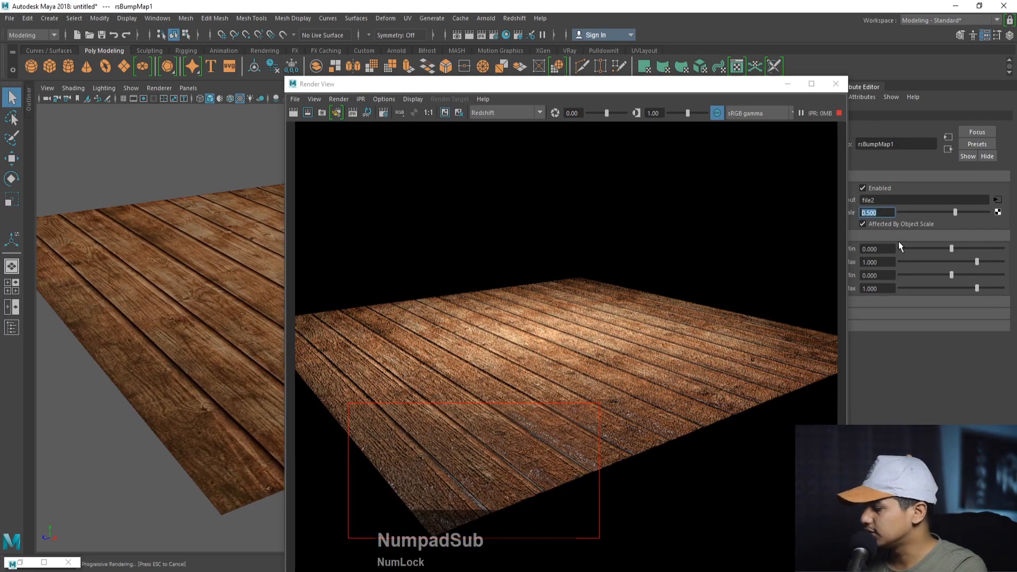
{"action": "type", "text": "5"}
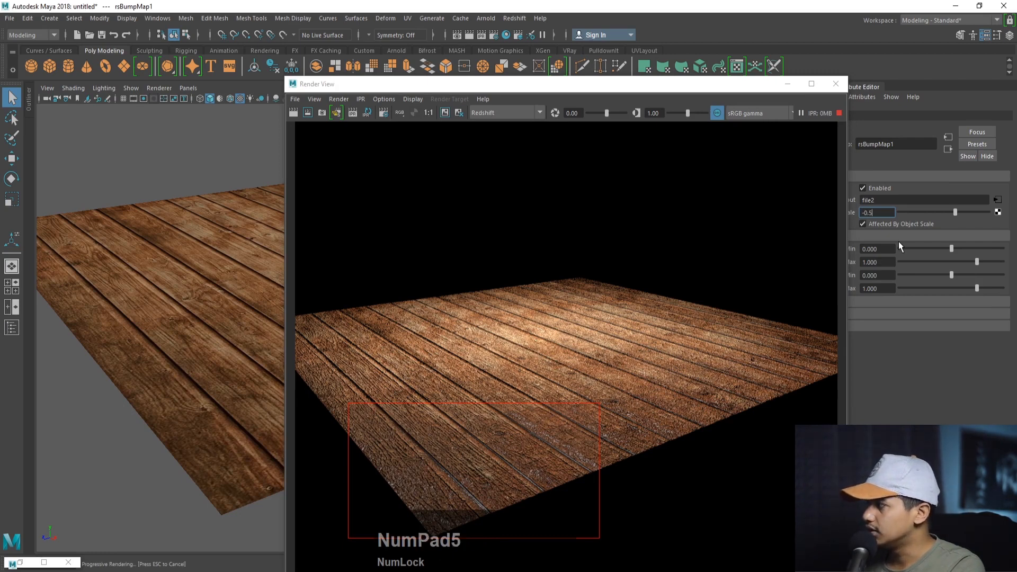
{"action": "key", "text": "Return"}
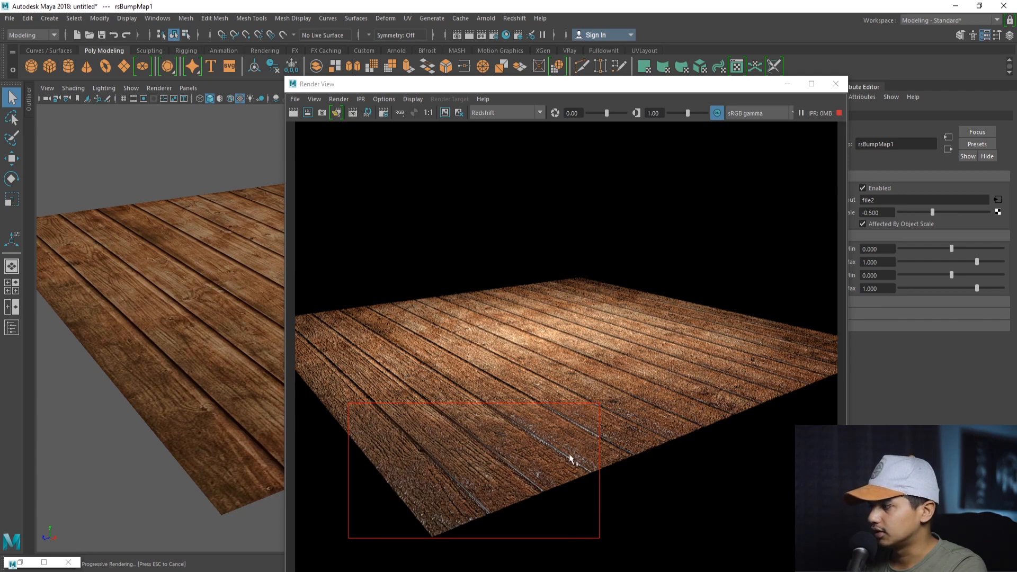
- Set the bump map's height scale to 0.015 and clear the render region to render the whole plane
{"action": "left_click", "coordinate": [876, 213]}
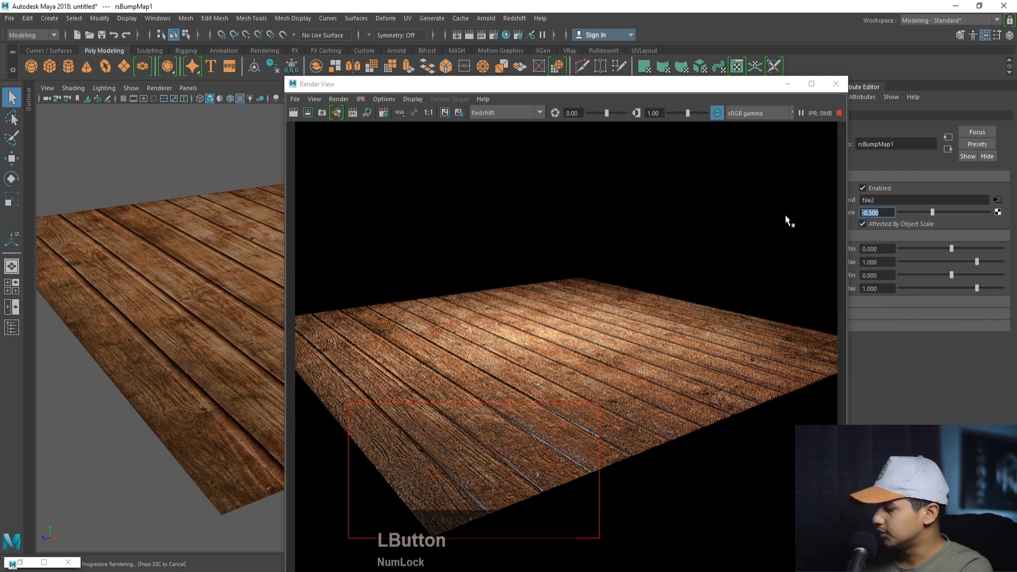
{"action": "type", "text": "0.0"}
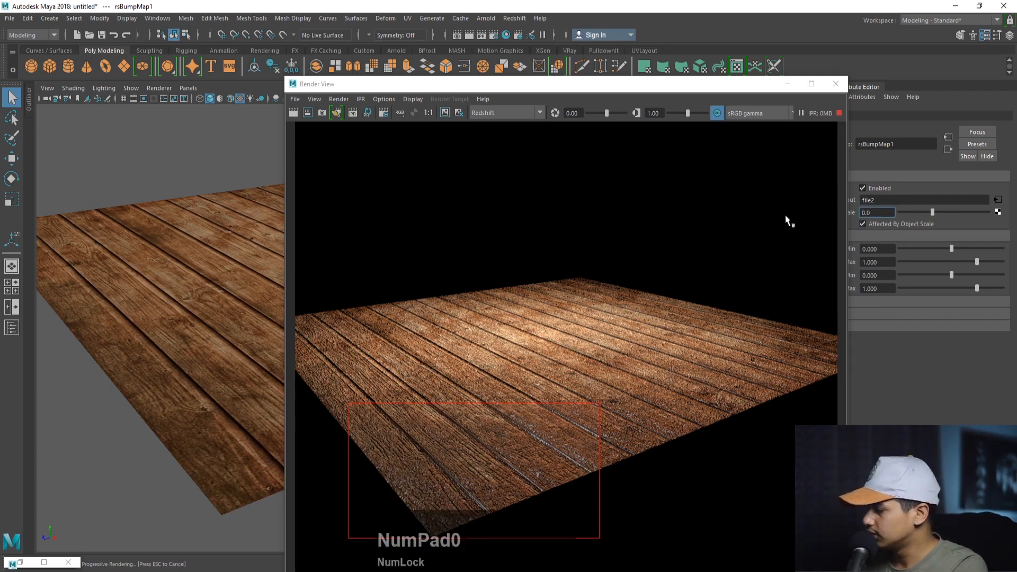
{"action": "type", "text": "15"}
{"action": "key", "text": "Return"}
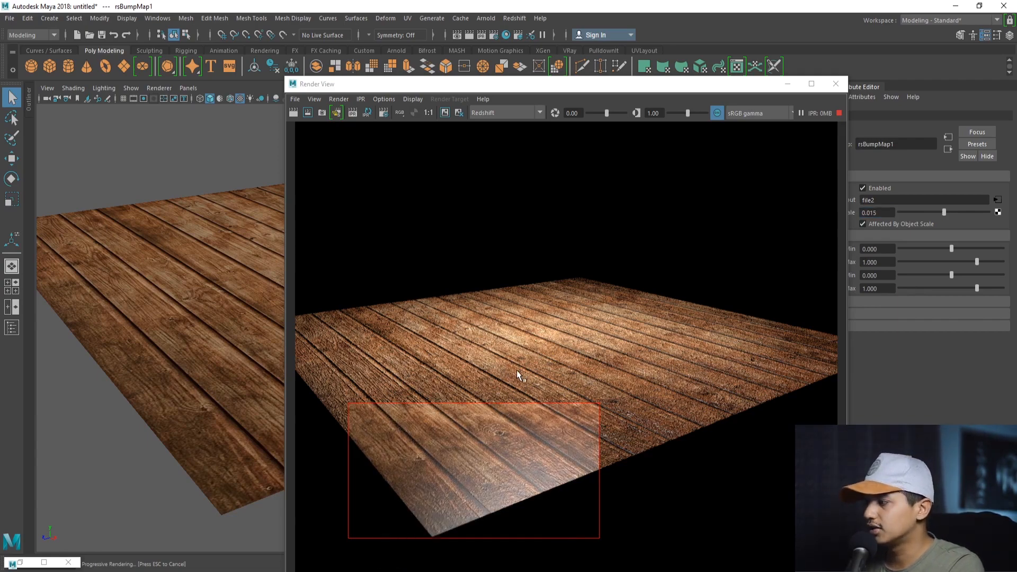
{"action": "left_click", "coordinate": [415, 391]}
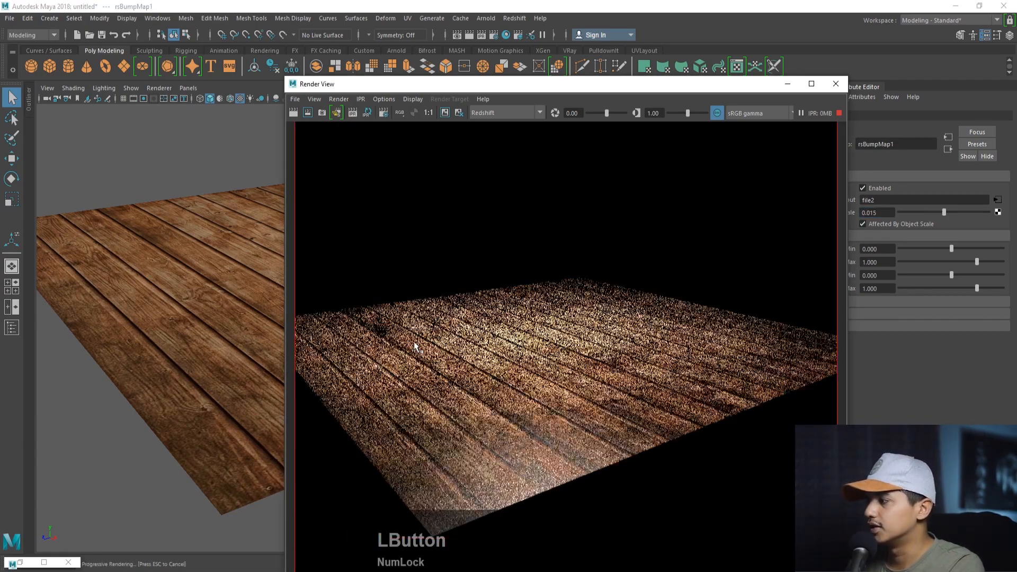
{"action": "left_click_drag", "start_coordinate": [185, 383], "coordinate": [185, 380], "text": "alt"}
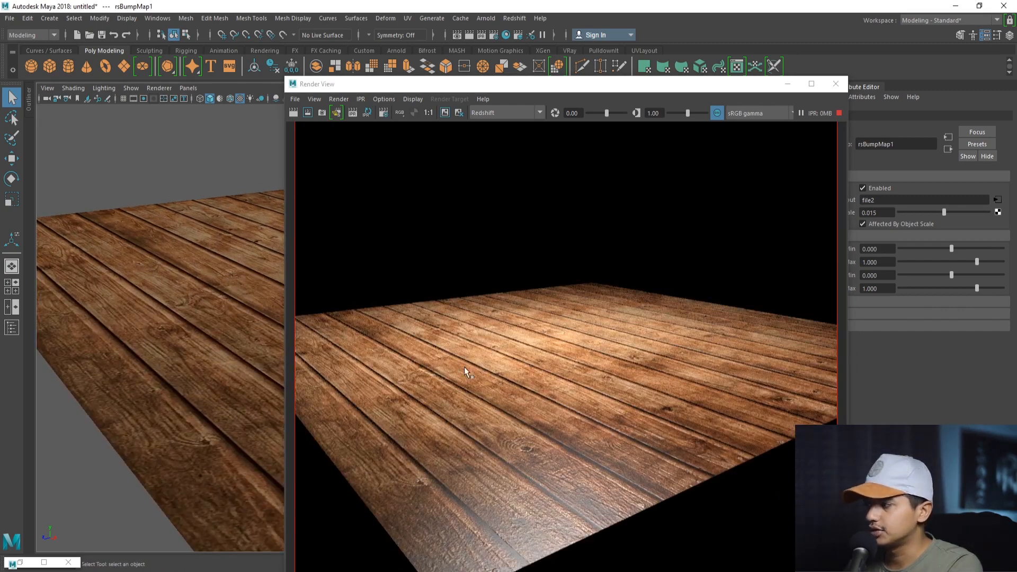
- Set the bump map's height scale to 0.15
{"action": "left_click", "coordinate": [877, 212]}
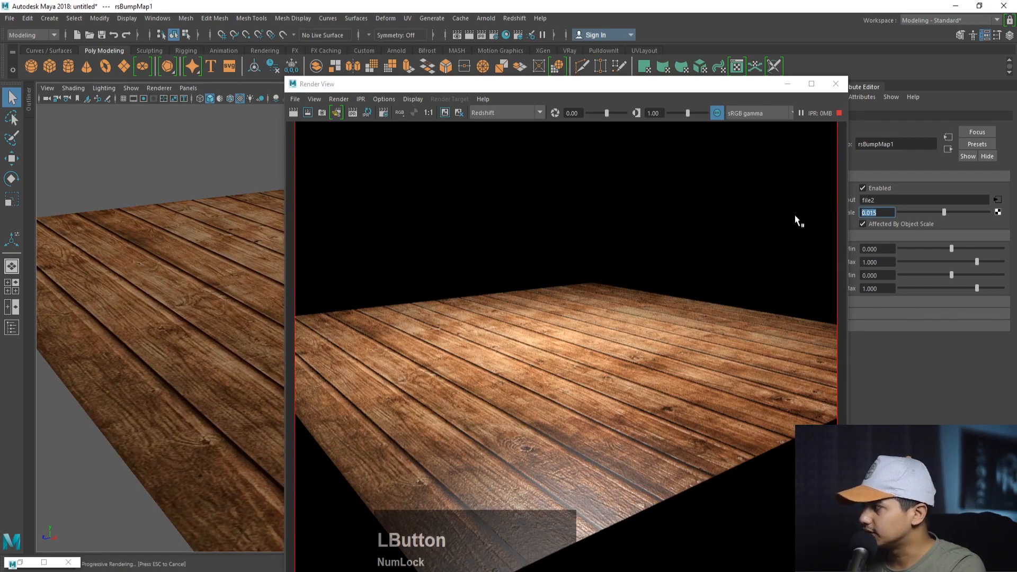
{"action": "type", "text": "0.0"}
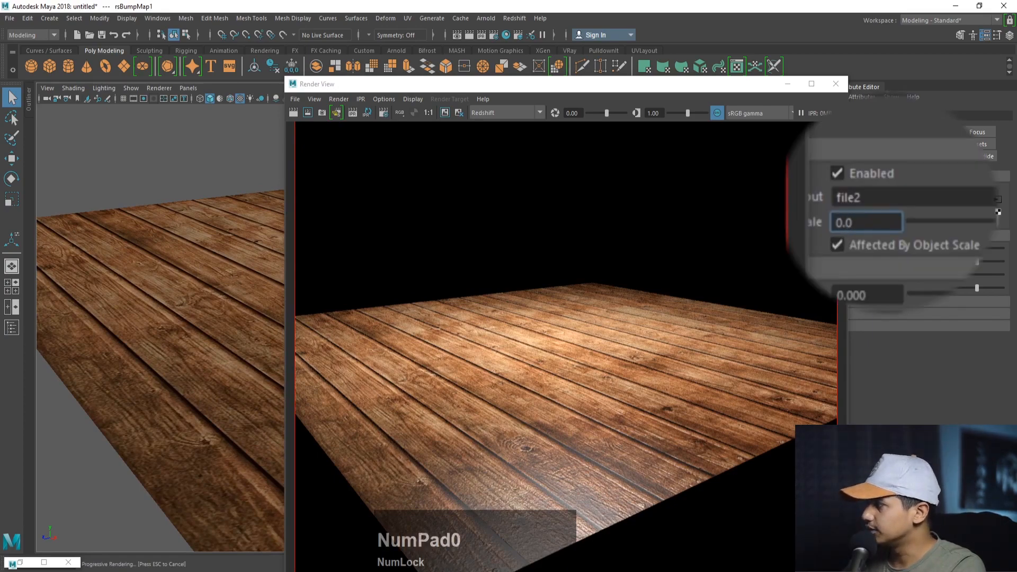
{"action": "key", "text": "BackSpace"}
{"action": "type", "text": "15"}
{"action": "key", "text": "Return"}
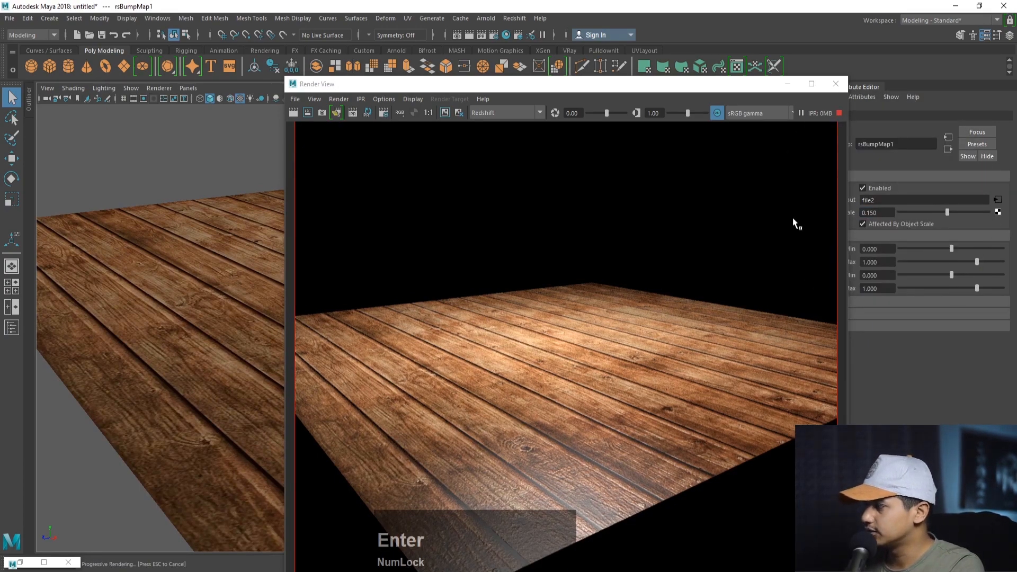
- Lower the bump map's height scale to 0.08
{"action": "left_click_drag", "start_coordinate": [889, 212], "coordinate": [857, 227]}
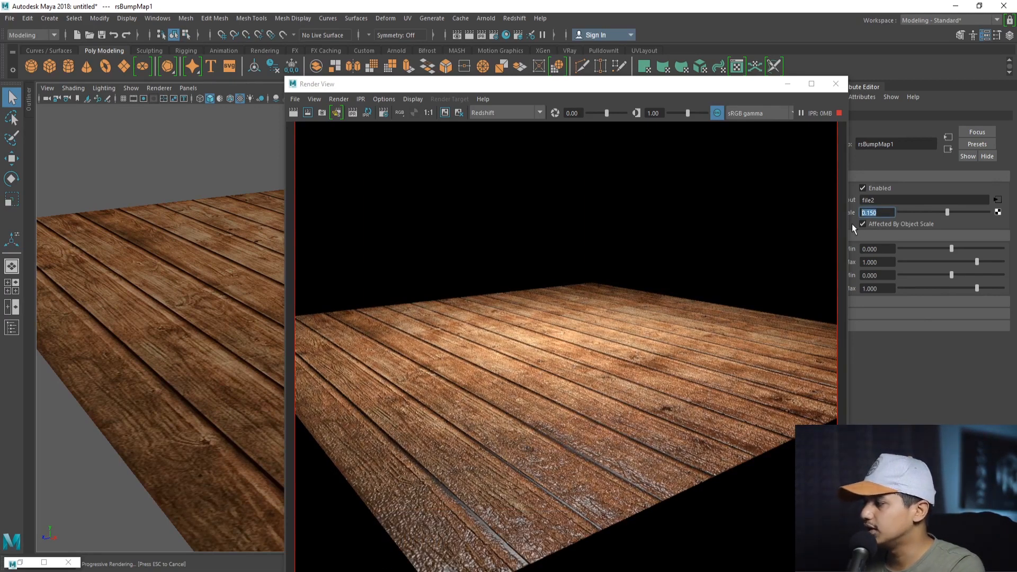
{"action": "type", "text": "0.0"}
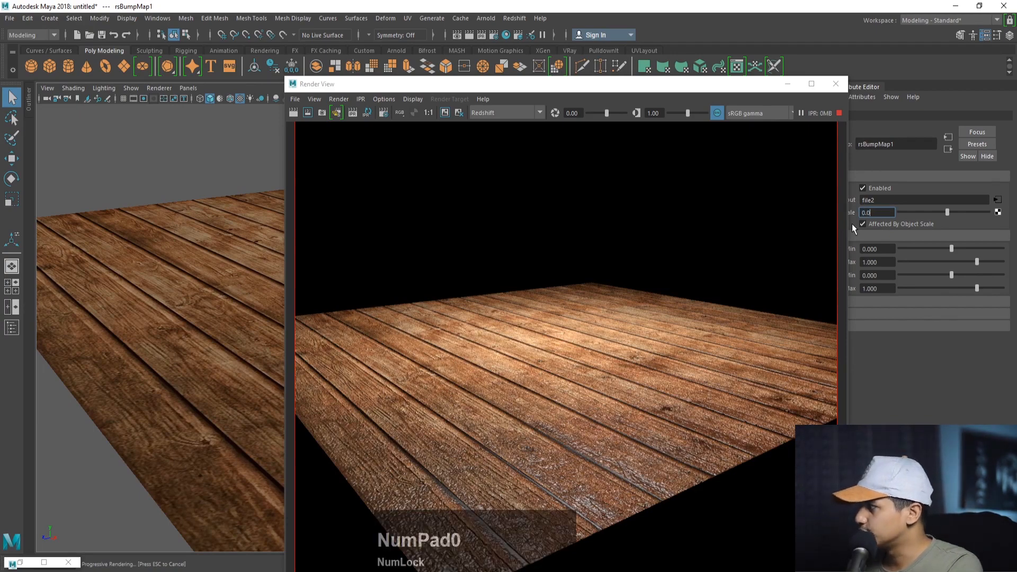
{"action": "type", "text": "80"}
{"action": "key", "text": "Return"}
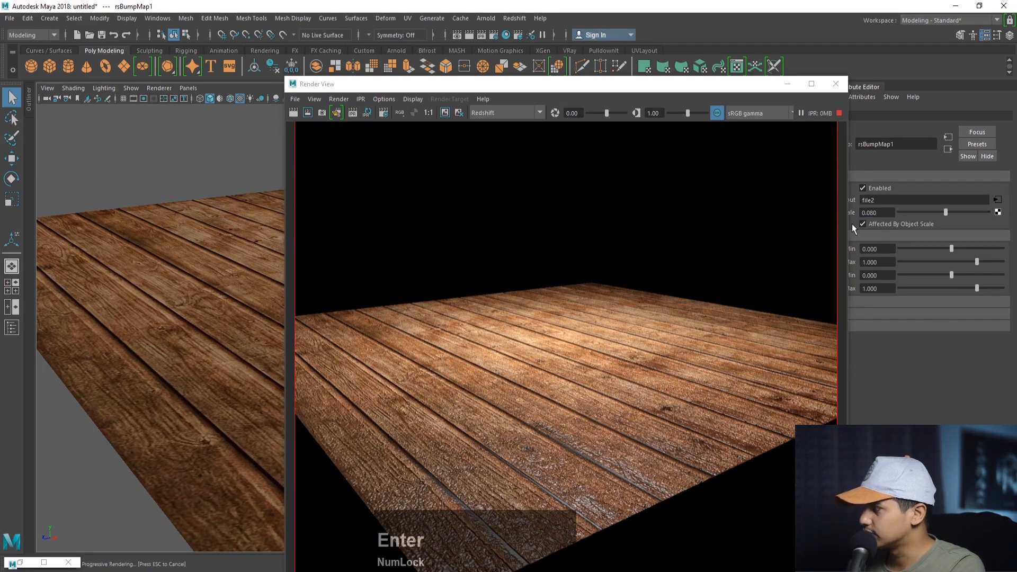
- Examine the bumped wood in the maximized live render, restore the render window and minimize it
{"action": "left_click_drag", "start_coordinate": [218, 314], "coordinate": [204, 310], "text": "alt"}
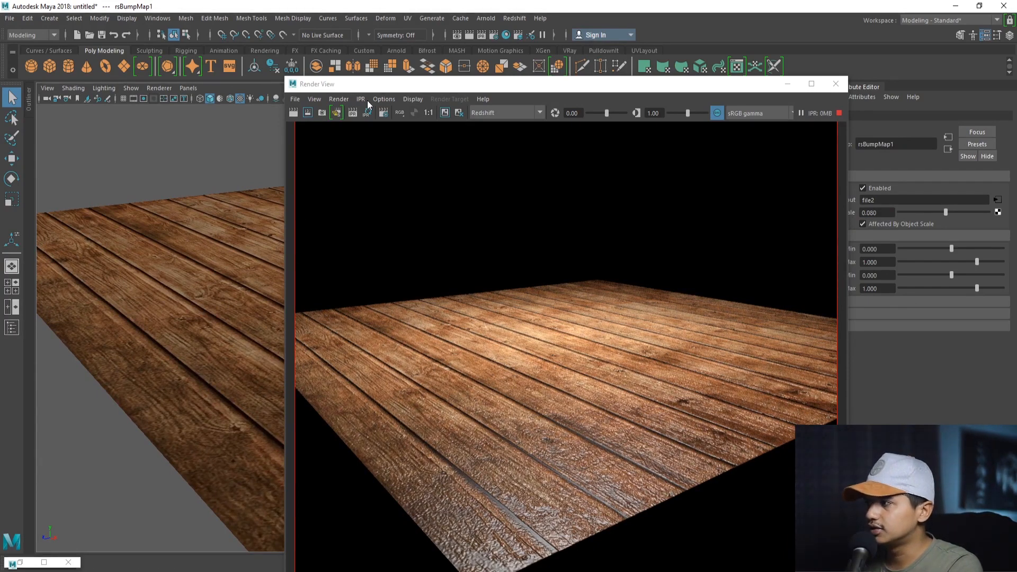
{"action": "left_click_drag", "start_coordinate": [385, 86], "coordinate": [389, 42]}
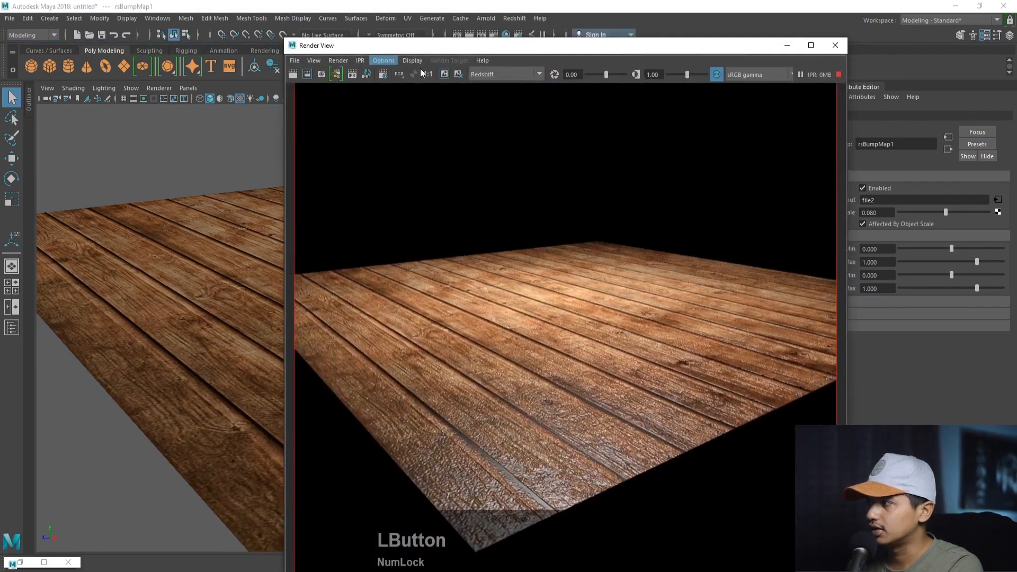
{"action": "left_click", "coordinate": [815, 37]}
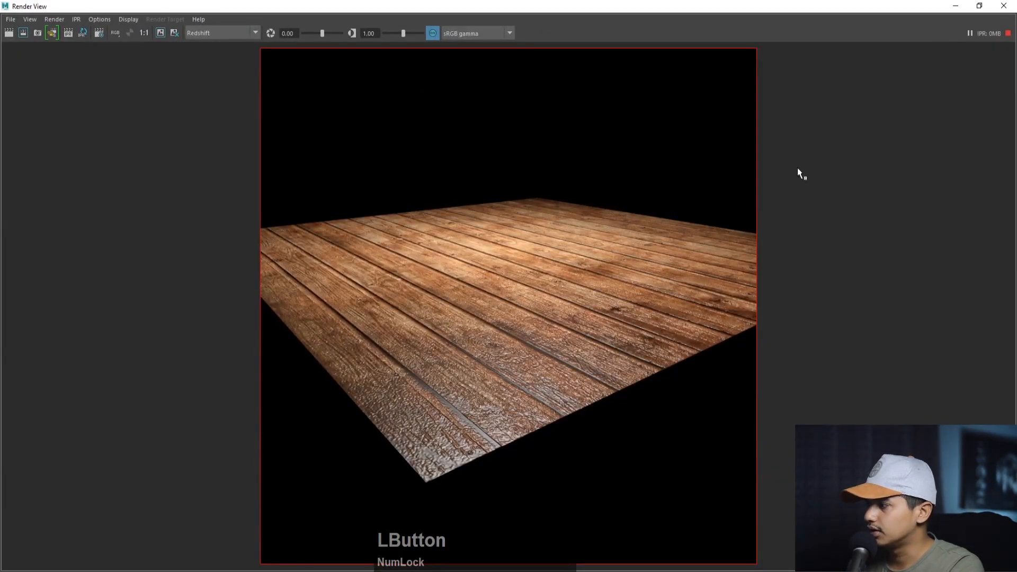
{"action": "left_click", "coordinate": [979, 6]}
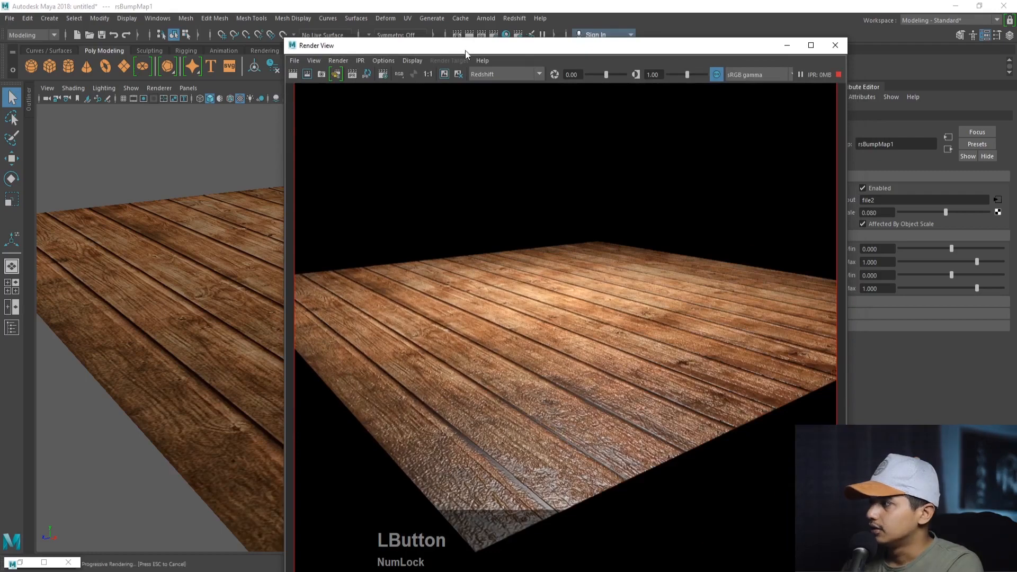
{"action": "left_click_drag", "start_coordinate": [477, 45], "coordinate": [478, 140]}
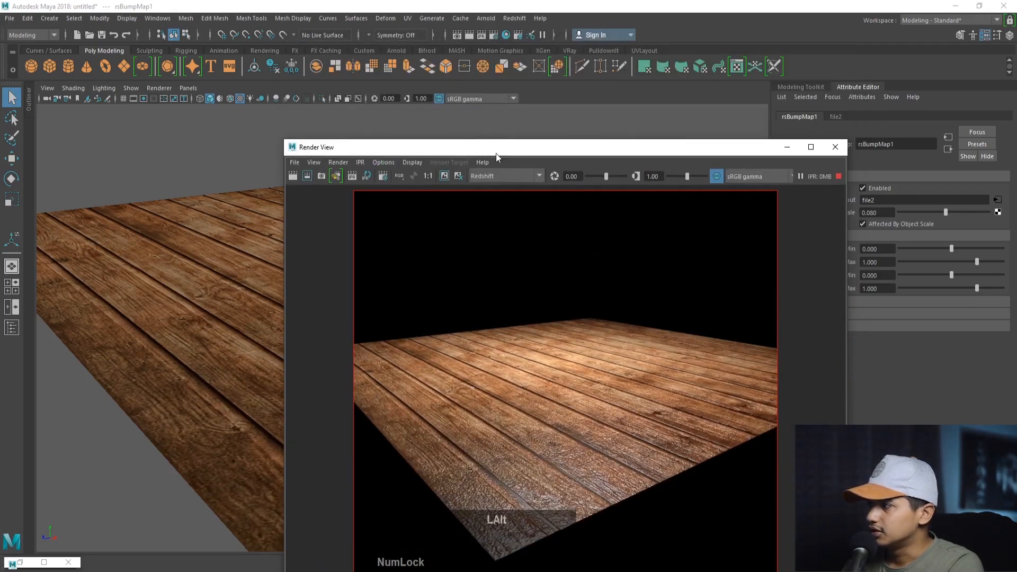
{"action": "left_click", "coordinate": [788, 142]}
- Select the wood plane and open the 2D texture placement attributes of its diffuse colour file texture
{"action": "left_click_drag", "start_coordinate": [490, 221], "coordinate": [368, 264], "text": "alt"}
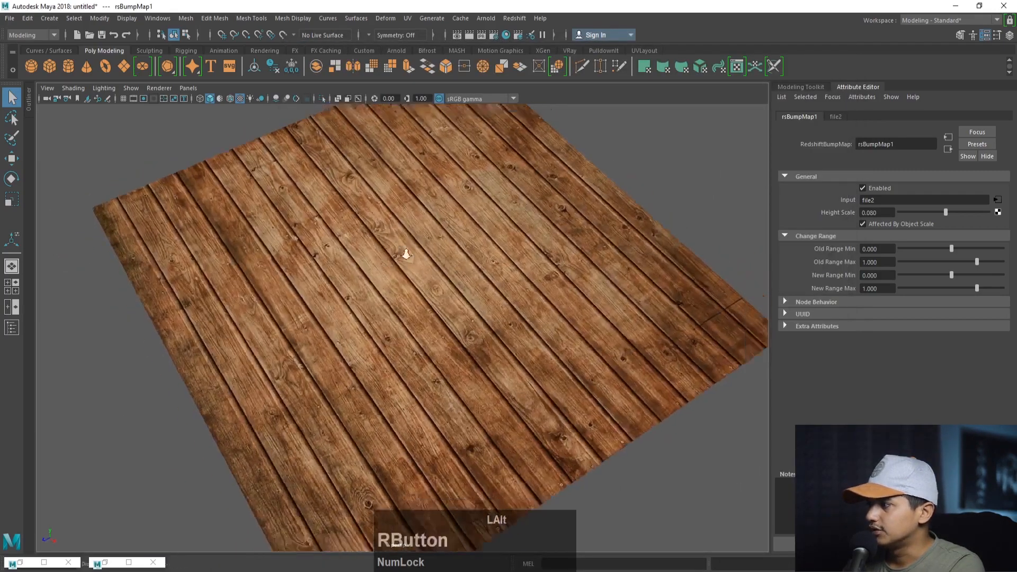
{"action": "right_click_drag", "start_coordinate": [405, 254], "coordinate": [345, 260], "text": "alt"}
{"action": "left_click_drag", "start_coordinate": [413, 255], "coordinate": [404, 300], "text": "alt"}
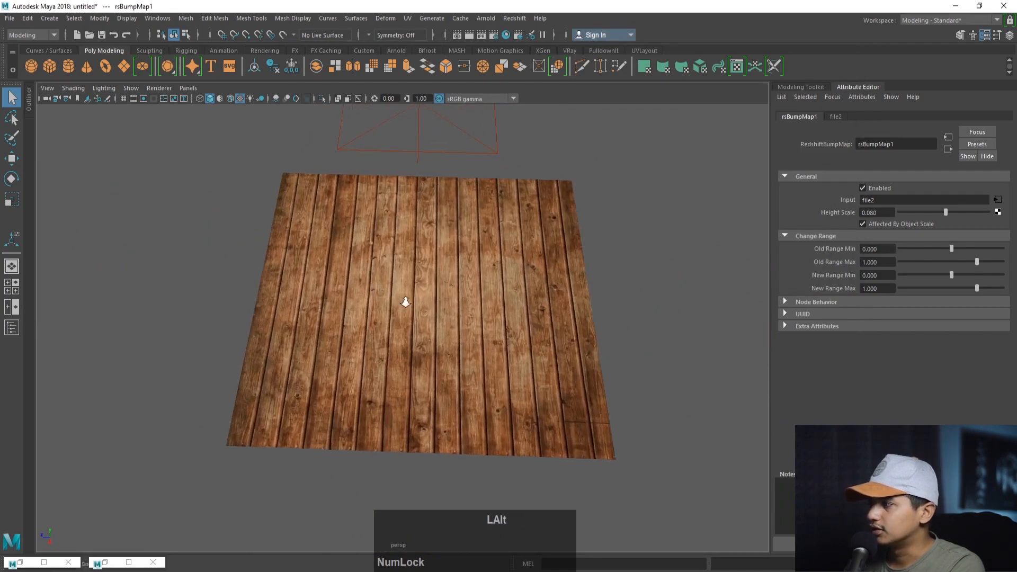
{"action": "left_click", "coordinate": [376, 288]}
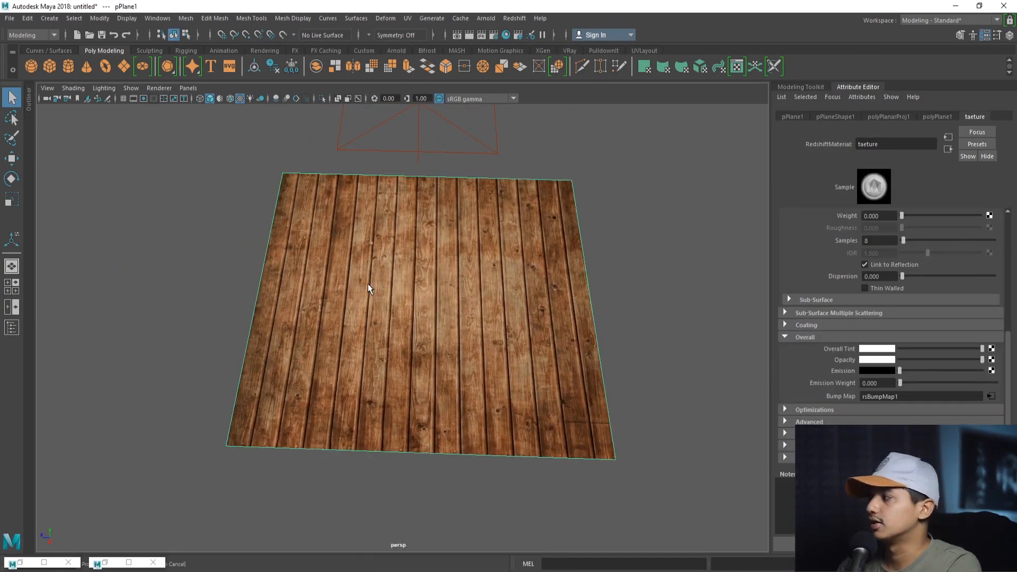
{"action": "scroll", "coordinate": [890, 318], "scroll_direction": "up", "scroll_amount": 5}
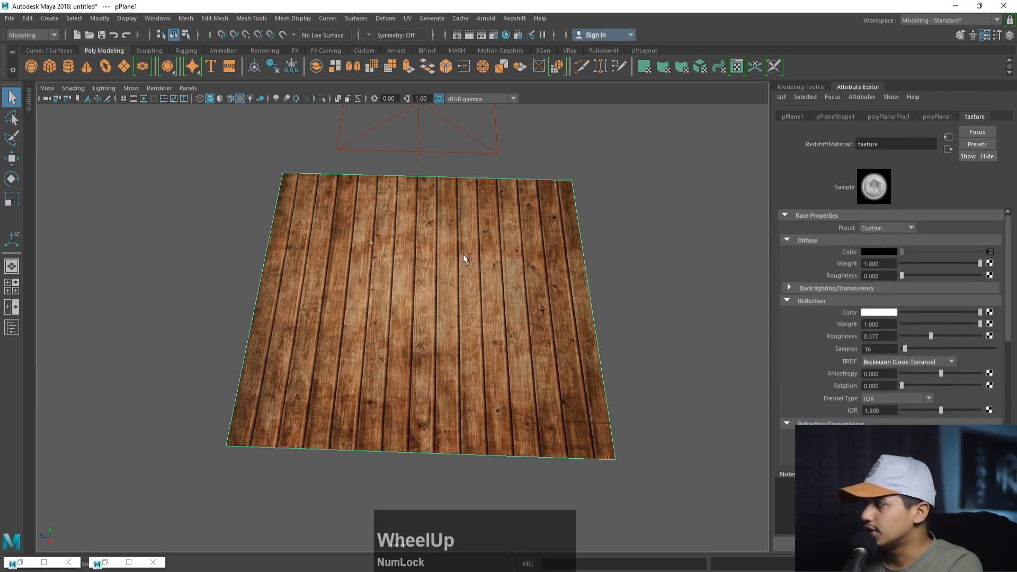
{"action": "left_click", "coordinate": [988, 252]}
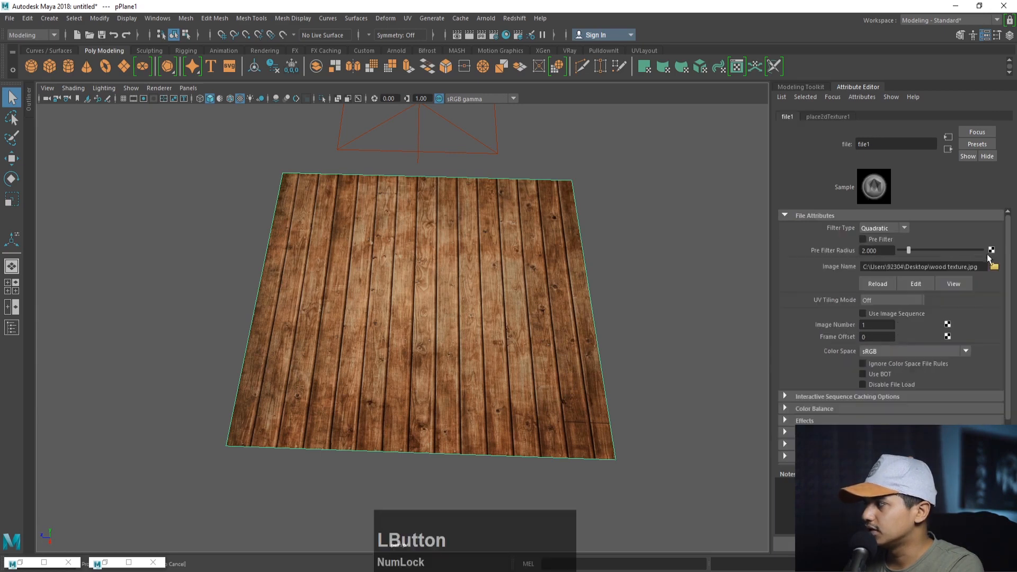
{"action": "left_click", "coordinate": [831, 117]}
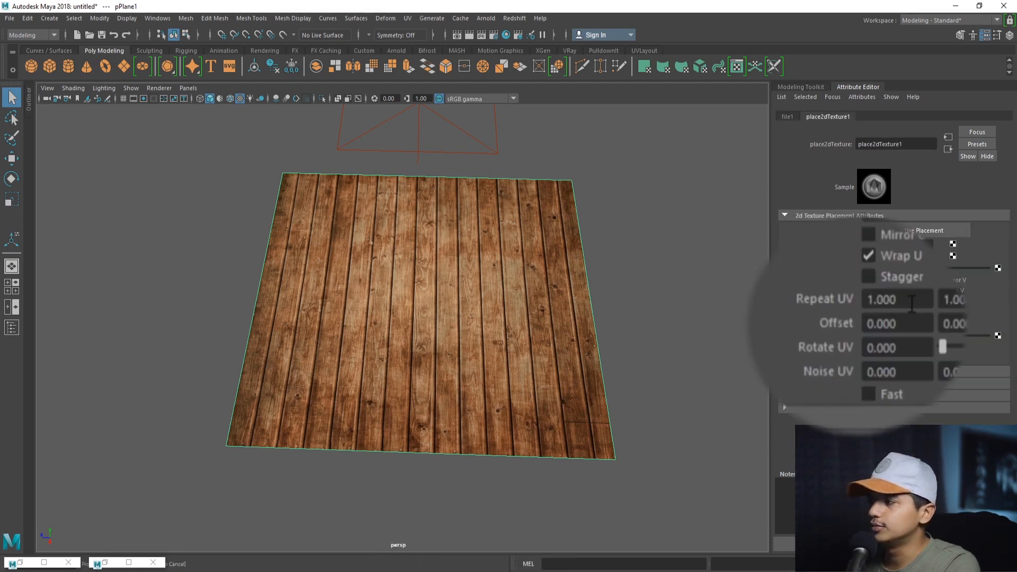
- Set the wood texture's Repeat UV to 5 in both directions
{"action": "left_click_drag", "start_coordinate": [884, 312], "coordinate": [783, 311]}
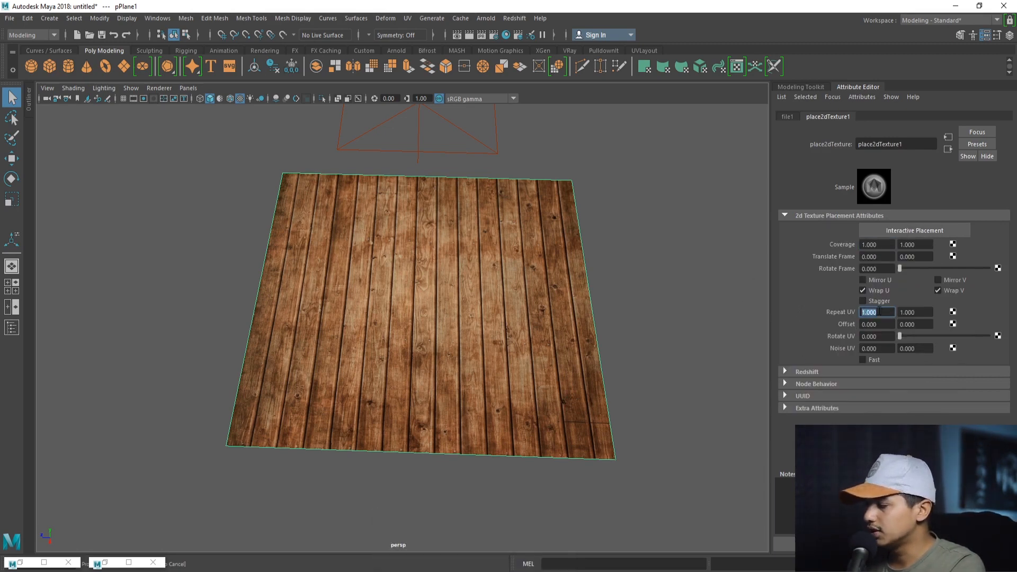
{"action": "type", "text": "5"}
{"action": "key", "text": "Return"}
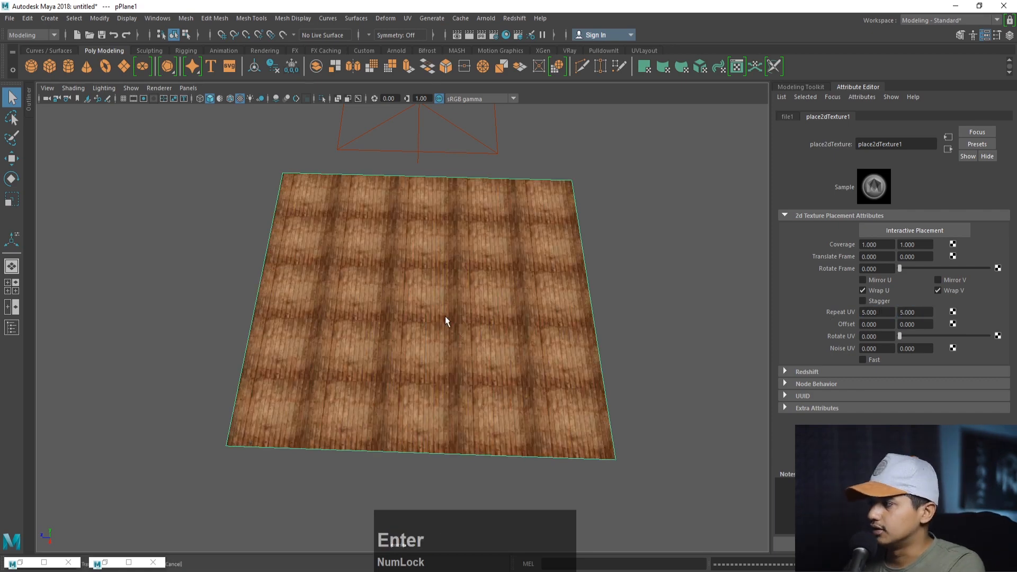
- Examine the tiled wood texture on the plane for visible seams, both up close and from farther away
{"action": "scroll", "coordinate": [445, 316], "scroll_direction": "up", "scroll_amount": 5}
{"action": "middle_click_drag", "start_coordinate": [414, 360], "coordinate": [469, 322], "text": "alt"}
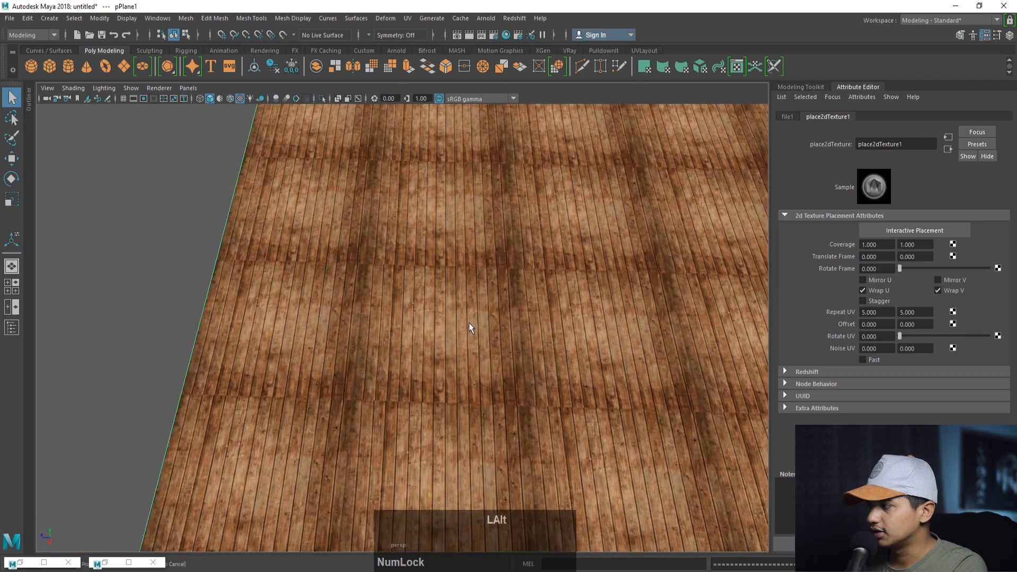
{"action": "right_click_drag", "start_coordinate": [469, 323], "coordinate": [497, 335], "text": "alt"}
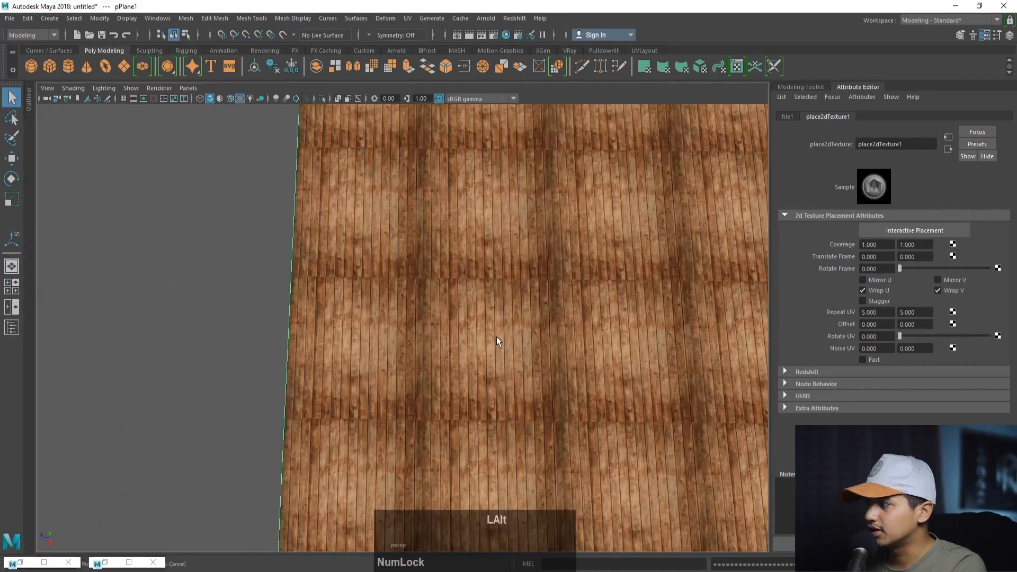
{"action": "middle_click_drag", "start_coordinate": [497, 336], "coordinate": [428, 329], "text": "alt"}
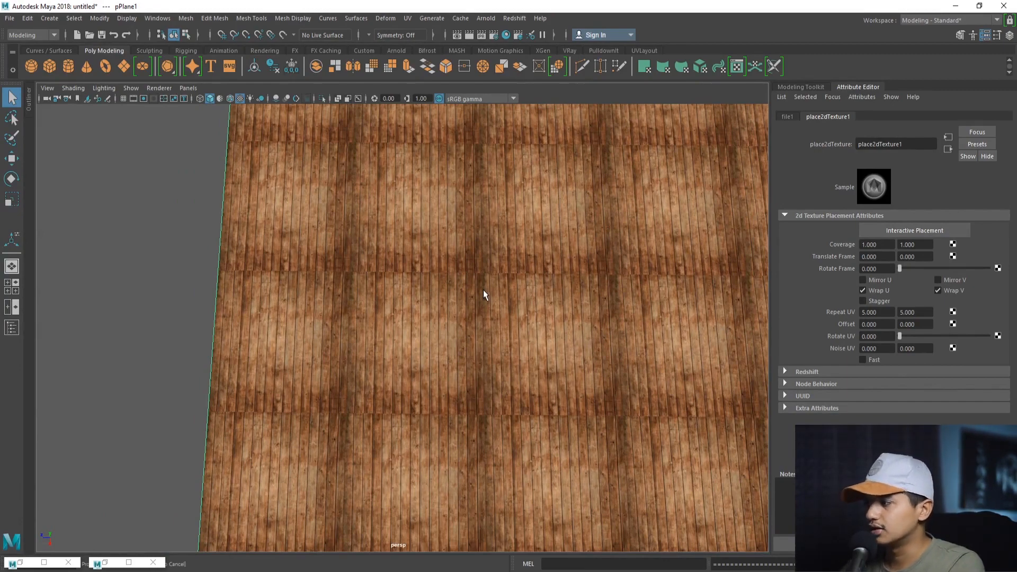
{"action": "right_click_drag", "start_coordinate": [390, 290], "coordinate": [461, 363], "text": "alt"}
{"action": "right_click_drag", "start_coordinate": [447, 279], "coordinate": [387, 315], "text": "alt"}
{"action": "left_click_drag", "start_coordinate": [386, 315], "coordinate": [417, 281], "text": "alt"}
{"action": "middle_click_drag", "start_coordinate": [418, 281], "coordinate": [386, 313], "text": "alt"}
{"action": "left_click_drag", "start_coordinate": [386, 313], "coordinate": [400, 341], "text": "alt"}
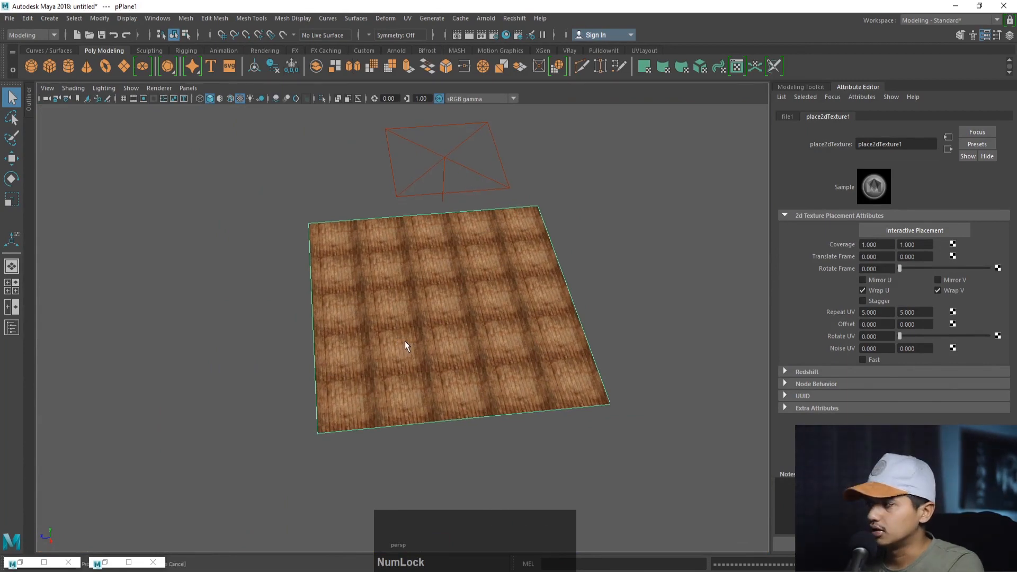
{"action": "right_click_drag", "start_coordinate": [409, 329], "coordinate": [462, 362], "text": "alt"}
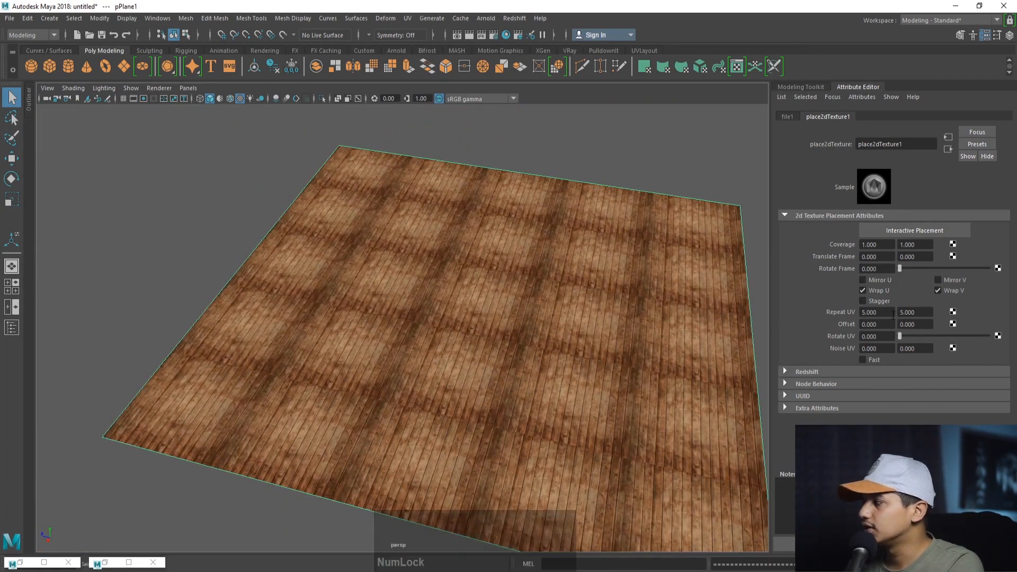
- Set the wood texture's Repeat UV to 1 in both directions, leaving its UV rotation at 0
{"action": "left_click", "coordinate": [875, 312]}
{"action": "type", "text": "1"}
{"action": "key", "text": "Return"}
{"action": "type", "text": "1"}
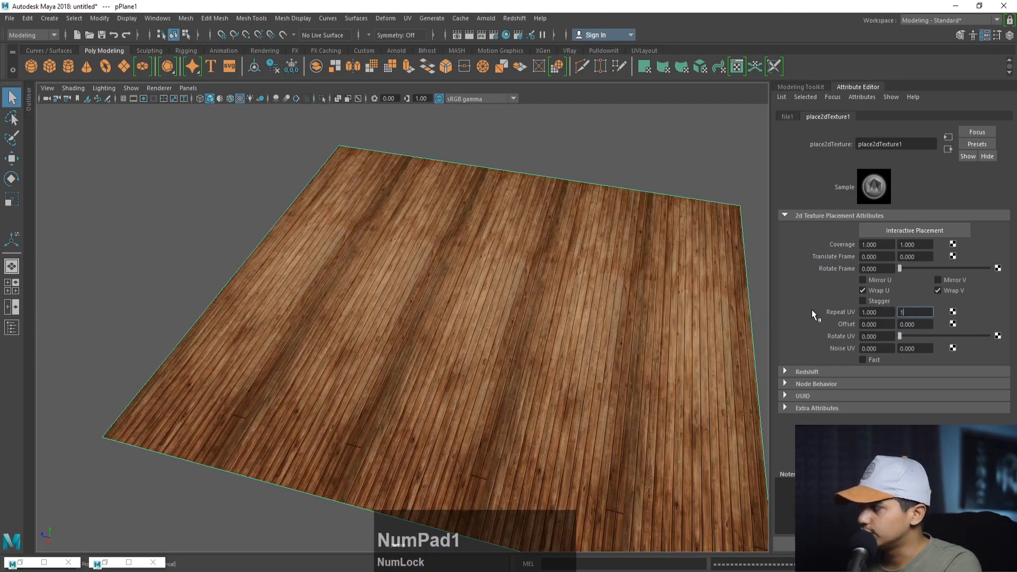
{"action": "key", "text": "Return"}
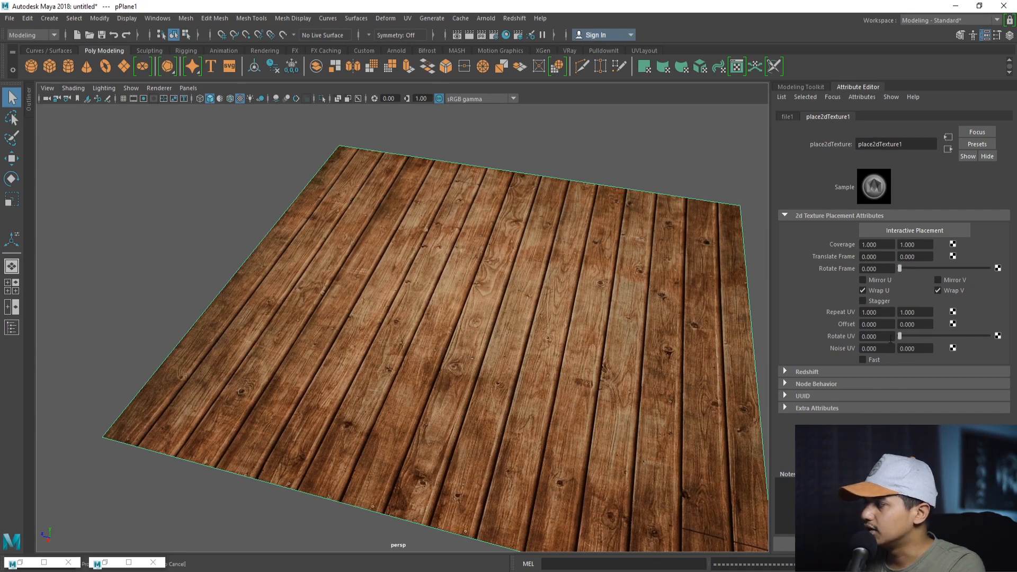
{"action": "mouse_move", "coordinate": [900, 336]}
{"action": "left_mouse_down"}
{"action": "mouse_move", "coordinate": [919, 335]}
{"action": "mouse_move", "coordinate": [894, 335]}
{"action": "left_mouse_up"}
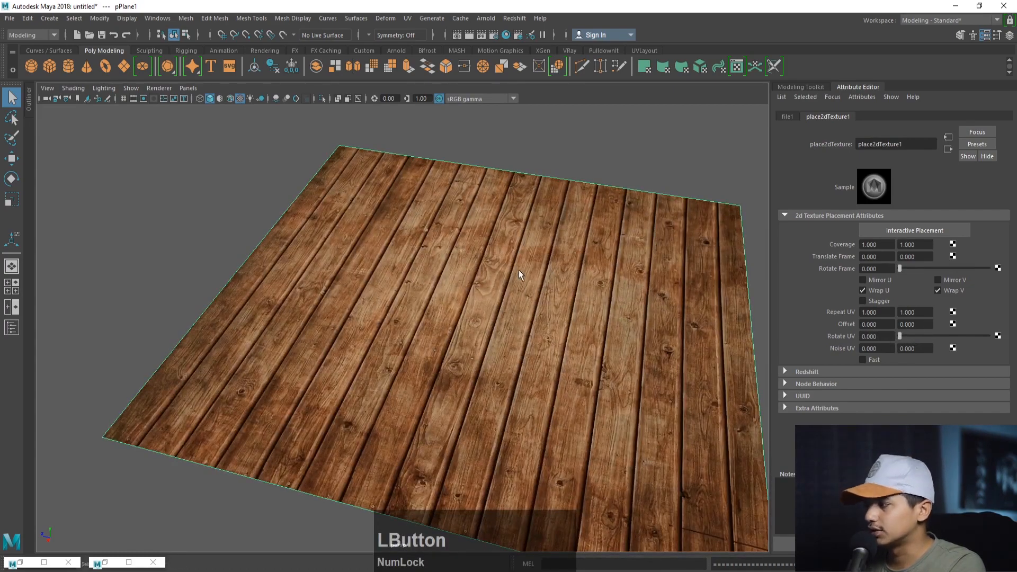
- Examine the wood plane's UV layout in the UV Editor, close the editor and its toolkit, and reselect the plane
{"action": "right_click_drag", "start_coordinate": [520, 269], "coordinate": [390, 262], "text": "alt"}
{"action": "left_click_drag", "start_coordinate": [390, 261], "coordinate": [335, 269], "text": "alt"}
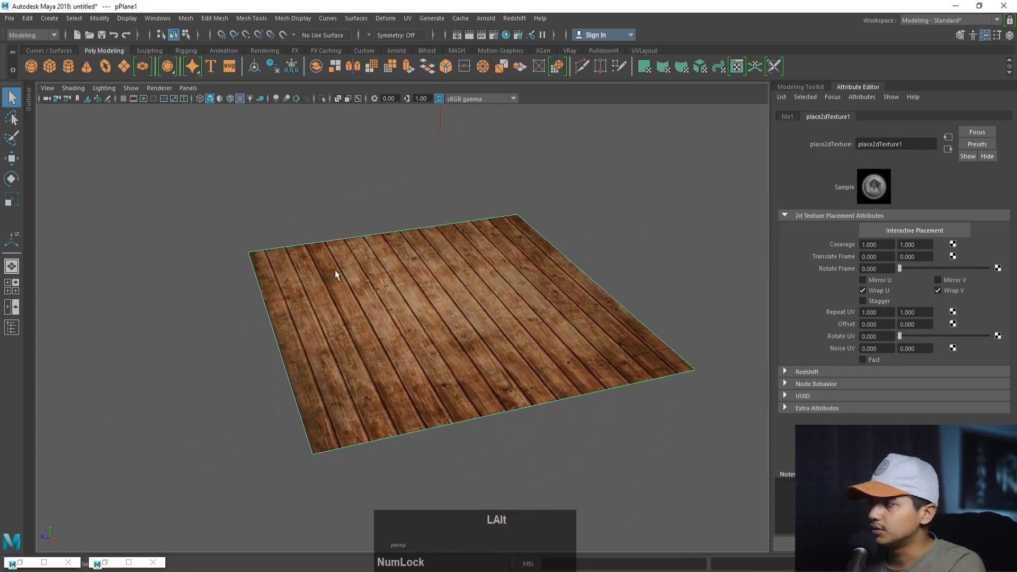
{"action": "left_click", "coordinate": [407, 18]}
{"action": "left_click", "coordinate": [466, 67]}
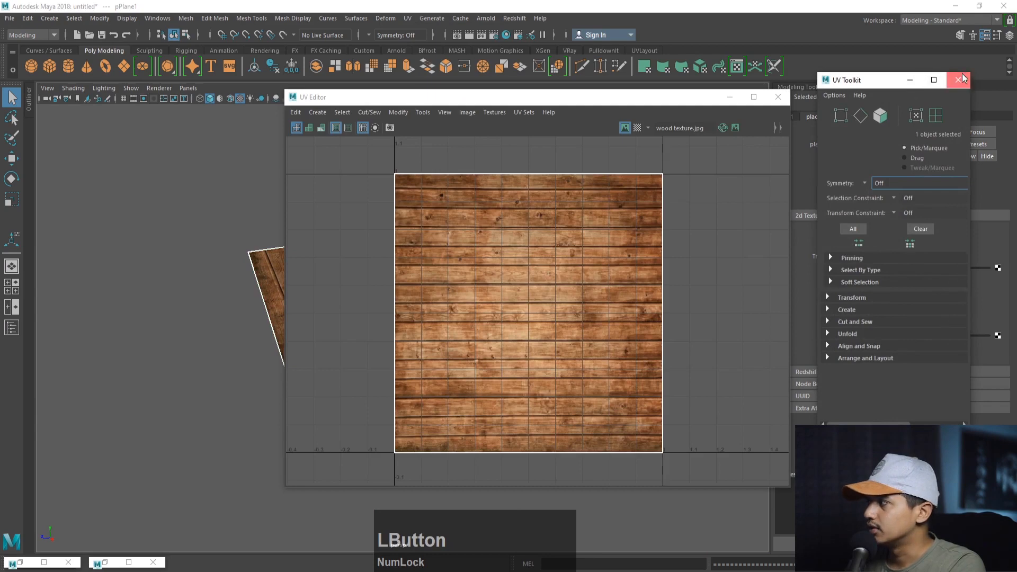
{"action": "left_click", "coordinate": [964, 78]}
{"action": "left_click", "coordinate": [777, 96]}
{"action": "right_click_drag", "start_coordinate": [412, 266], "coordinate": [464, 251]}
{"action": "left_click", "coordinate": [449, 271]}
- Create a polygon sphere standing on the far corner area of the plane and assign the existing wood material taeture to it
{"action": "left_click_drag", "start_coordinate": [412, 292], "coordinate": [415, 265], "text": "alt"}
{"action": "right_click_drag", "start_coordinate": [416, 293], "coordinate": [470, 335], "text": "alt"}
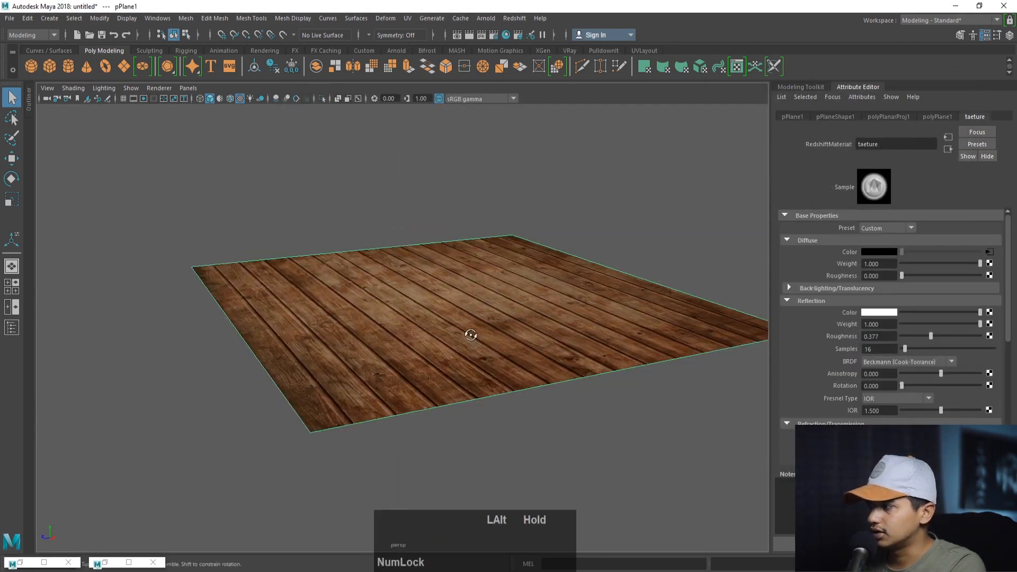
{"action": "left_click_drag", "start_coordinate": [470, 335], "coordinate": [268, 205], "text": "alt"}
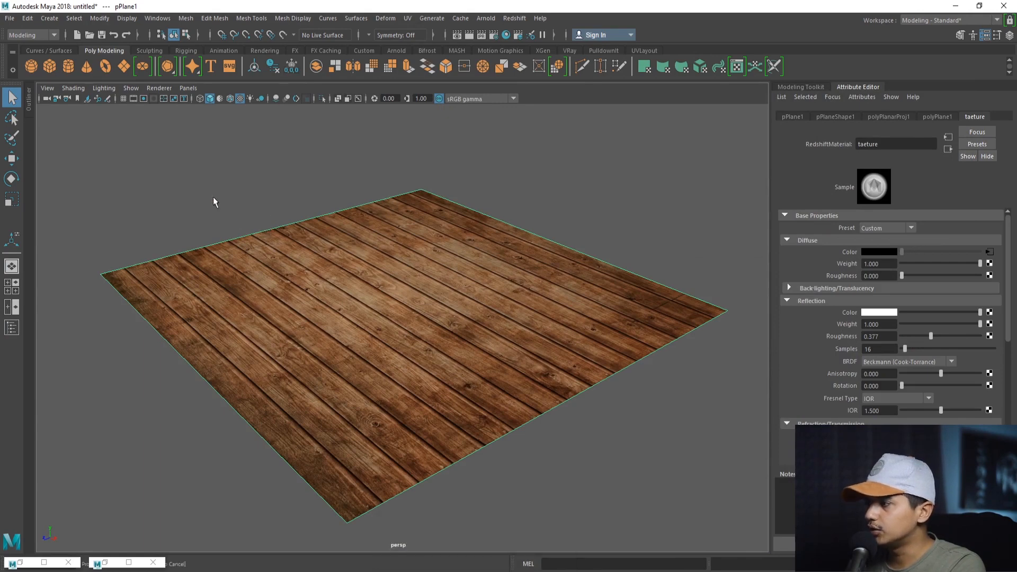
{"action": "left_click", "coordinate": [258, 283]}
{"action": "left_click_drag", "start_coordinate": [331, 306], "coordinate": [338, 306], "text": "shift"}
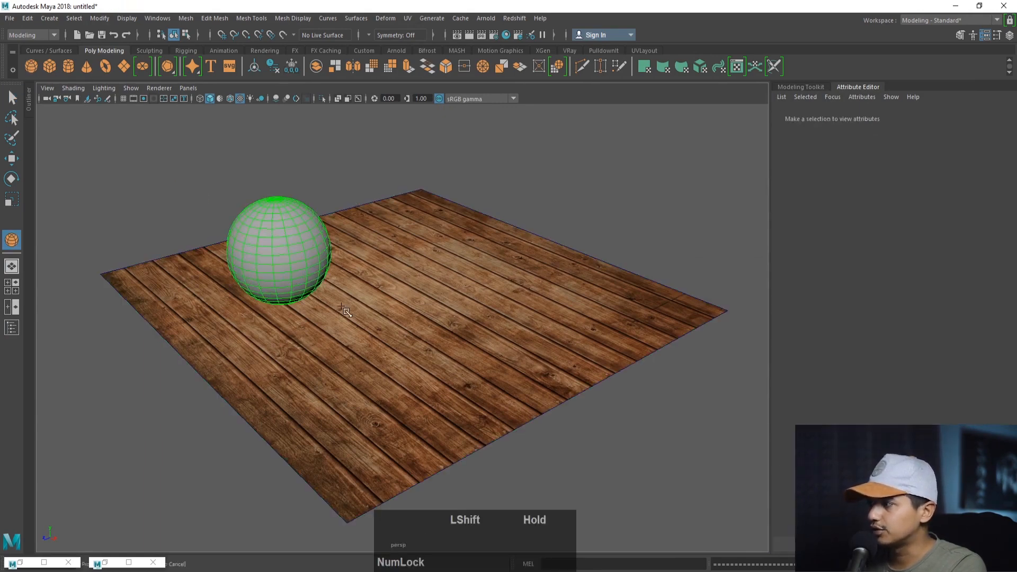
{"action": "right_click_drag", "start_coordinate": [297, 253], "coordinate": [355, 557]}
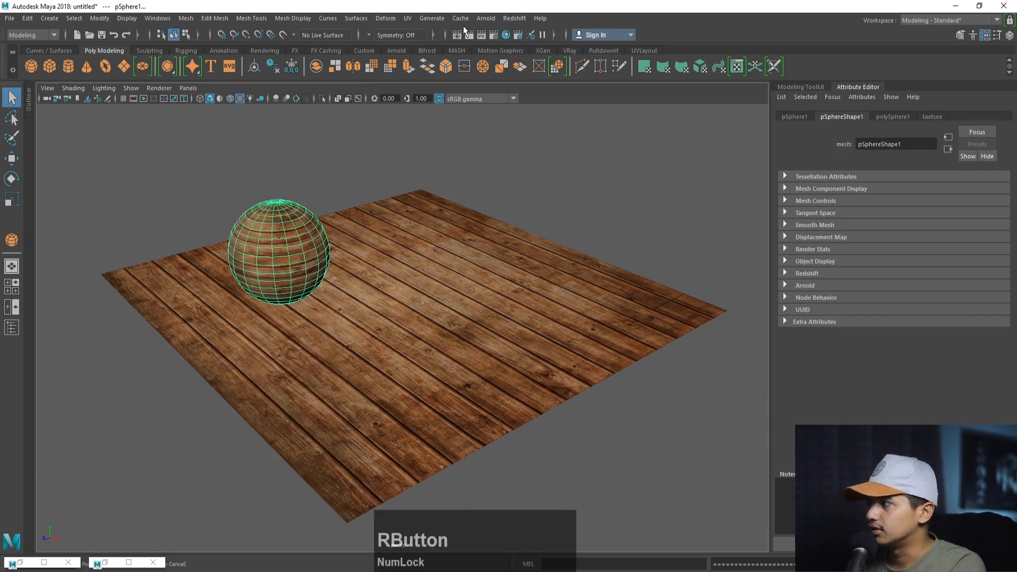
- Apply a spherical UV projection to the wood sphere
{"action": "left_click", "coordinate": [406, 18]}
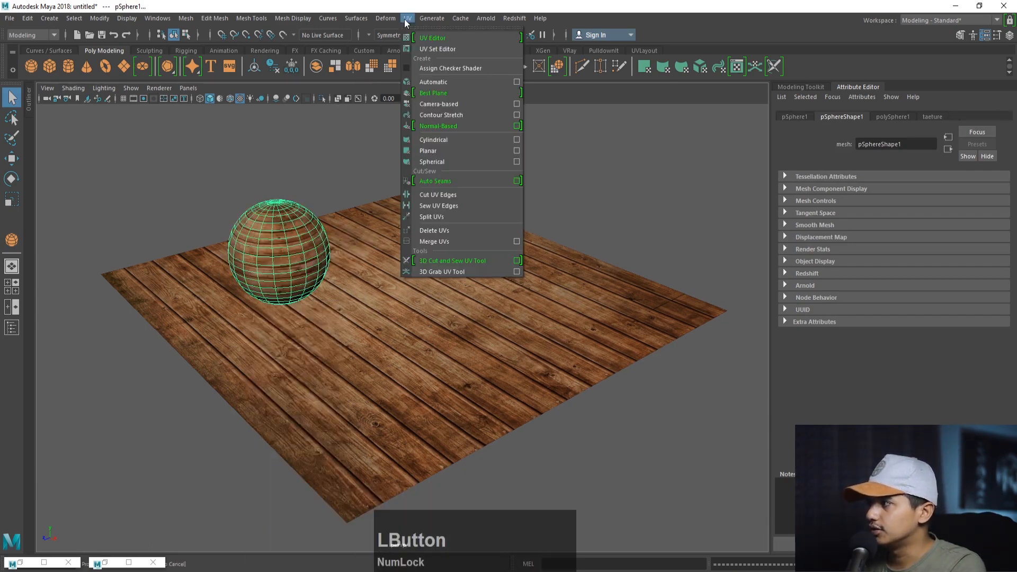
{"action": "left_click", "coordinate": [439, 164]}
{"action": "left_click_drag", "start_coordinate": [439, 165], "coordinate": [465, 103], "text": "alt"}
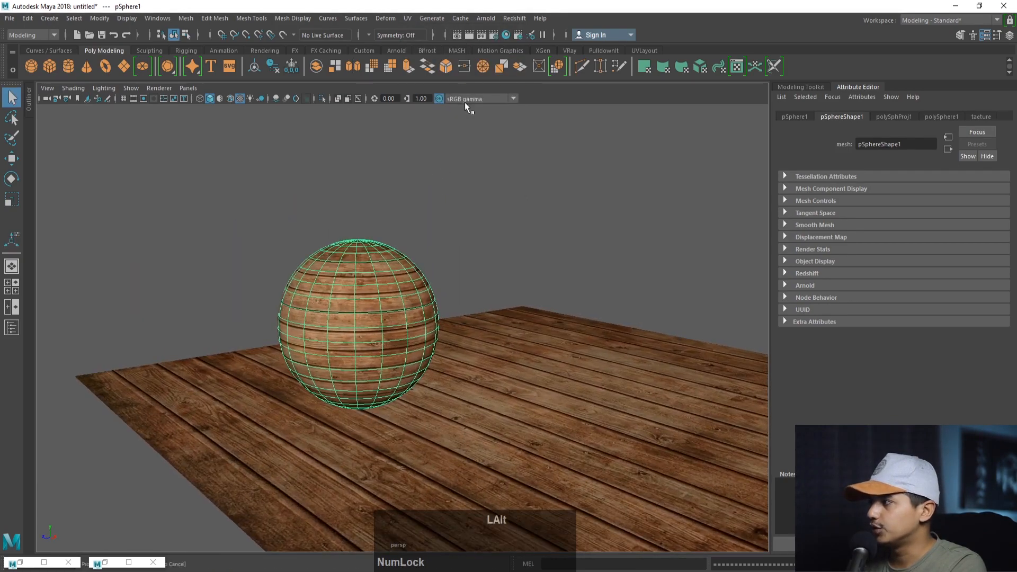
- Start a live Redshift render and examine the wood texture and bump on the sphere up close
{"action": "left_click", "coordinate": [481, 35]}
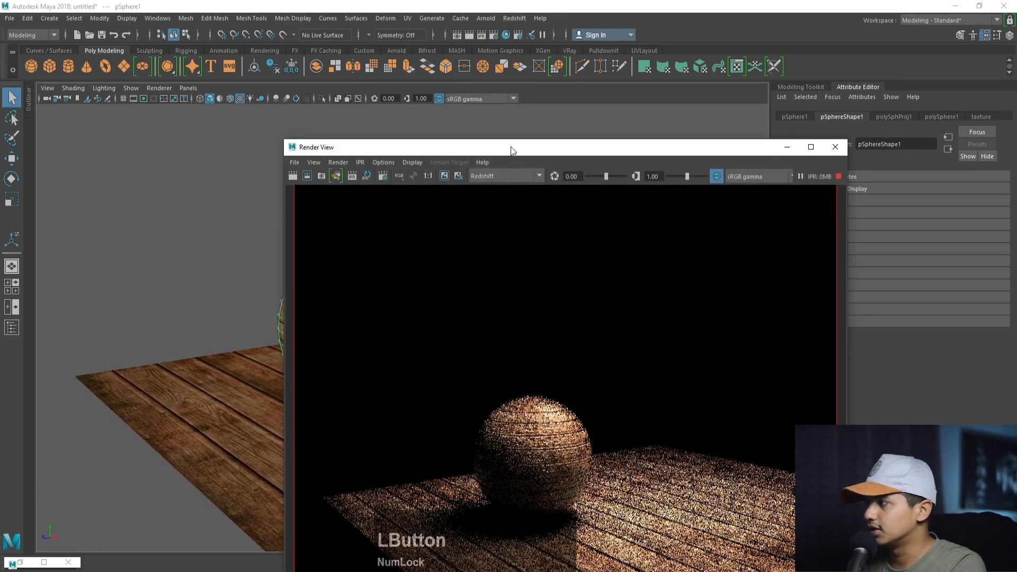
{"action": "left_click_drag", "start_coordinate": [512, 150], "coordinate": [524, 50]}
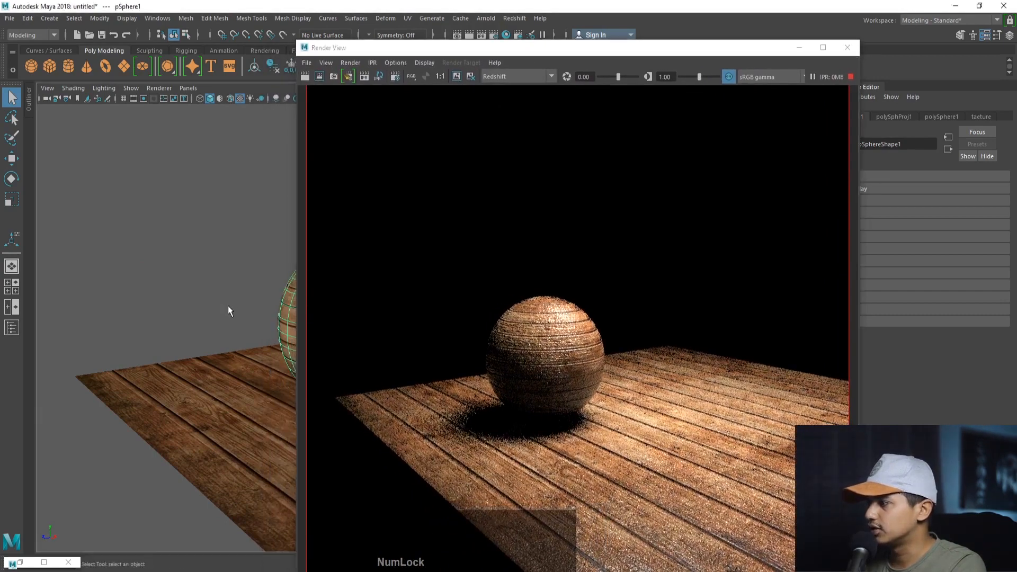
{"action": "scroll", "coordinate": [228, 307], "scroll_direction": "up", "scroll_amount": 3}
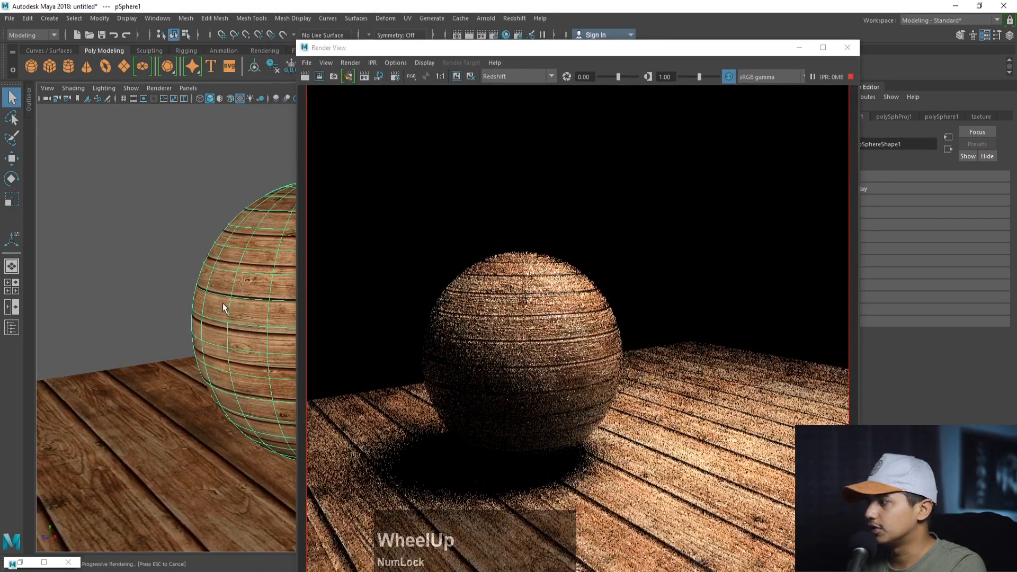
{"action": "left_click", "coordinate": [155, 258]}
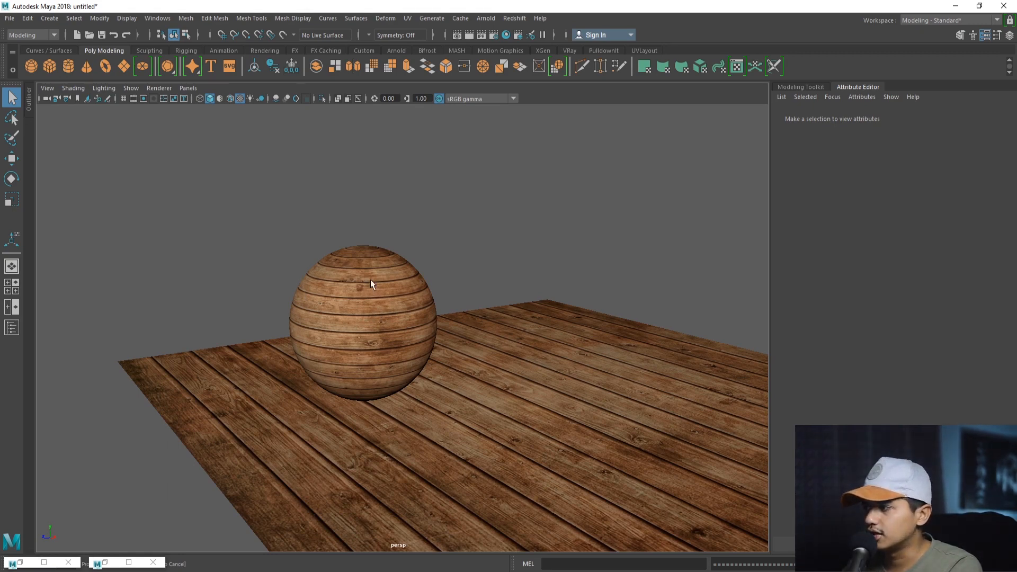
- Assign a new RedshiftMaterial to the plane and name it texture2
{"action": "left_click", "coordinate": [480, 356]}
{"action": "right_click_drag", "start_coordinate": [500, 342], "coordinate": [431, 545], "text": "alt"}
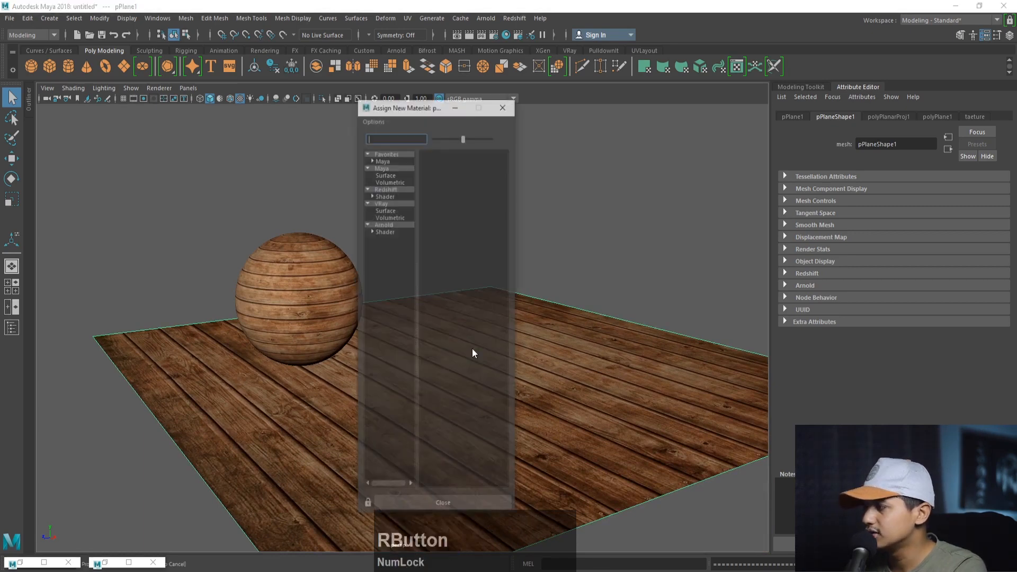
{"action": "left_click", "coordinate": [385, 195]}
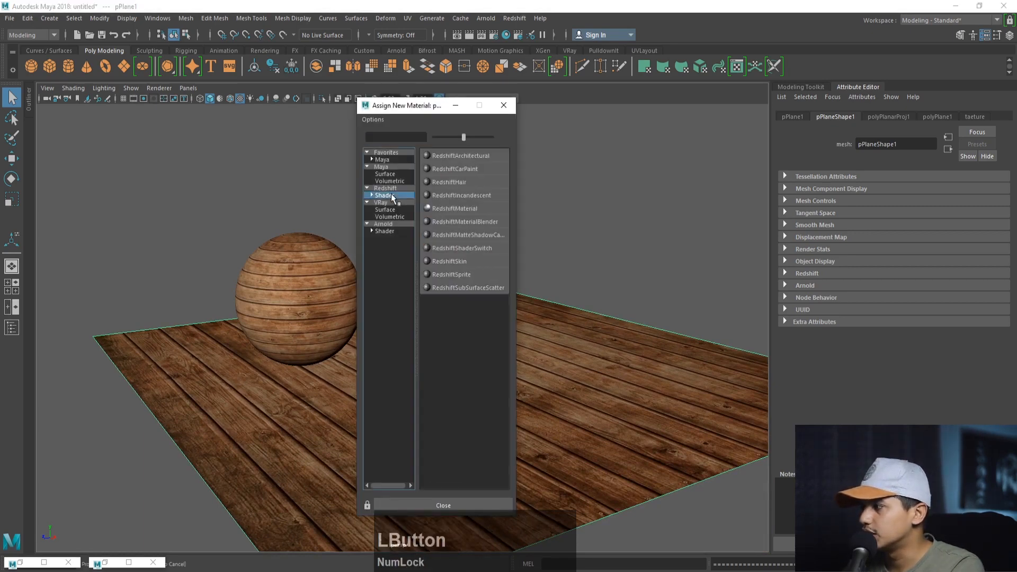
{"action": "left_click", "coordinate": [475, 207]}
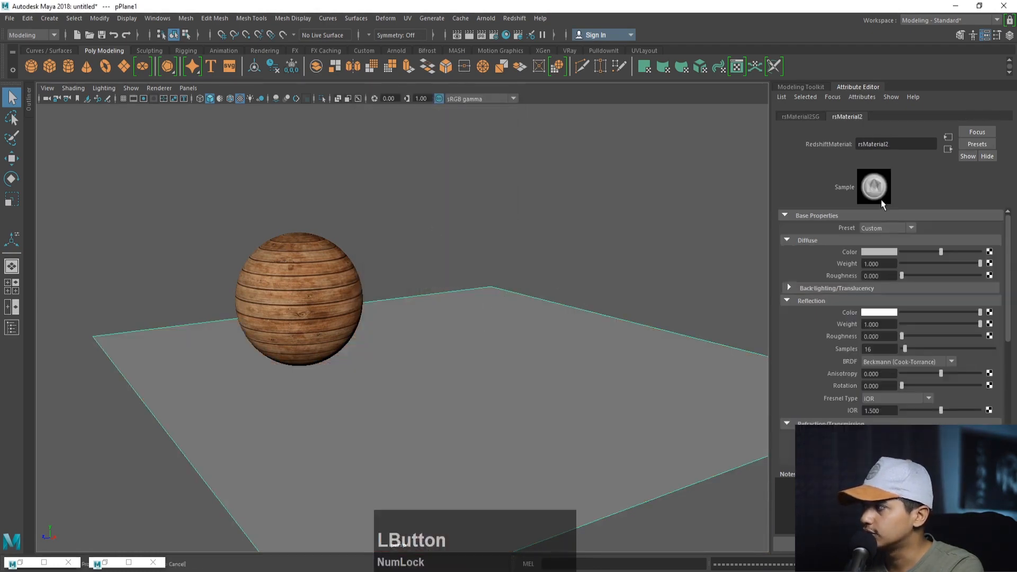
{"action": "left_click_drag", "start_coordinate": [869, 142], "coordinate": [727, 149]}
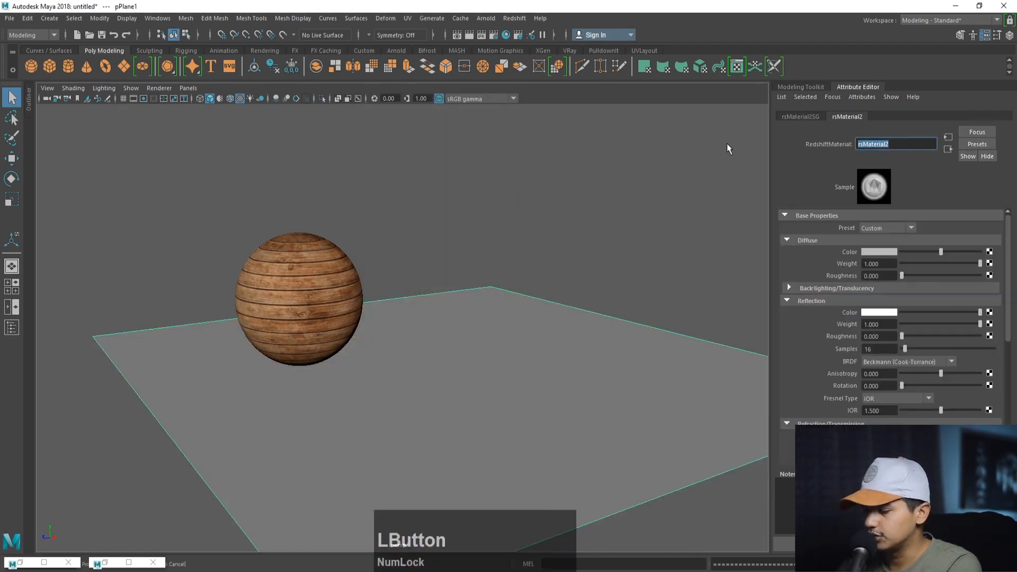
{"action": "type", "text": "texture"}
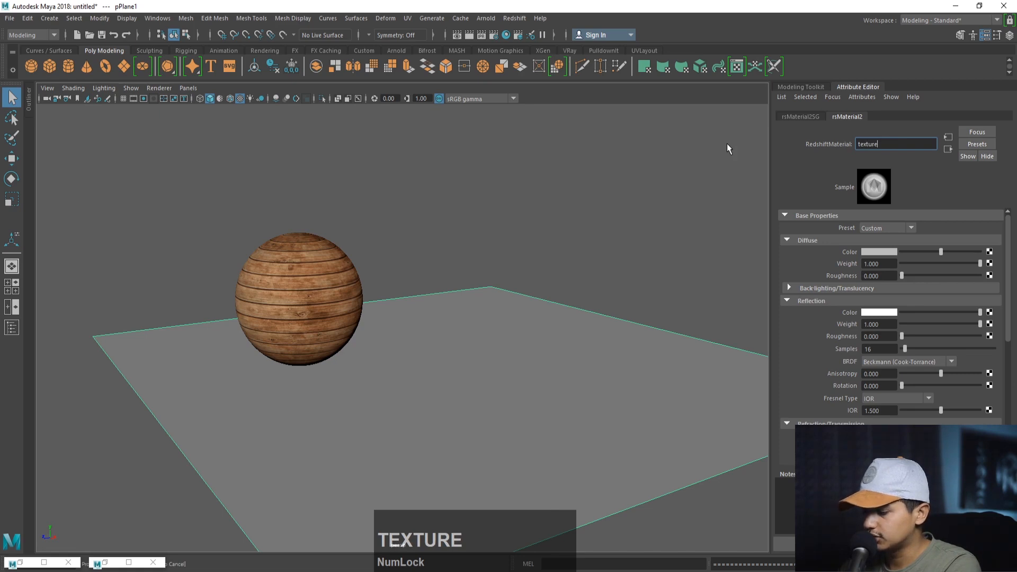
{"action": "key", "text": "Return"}
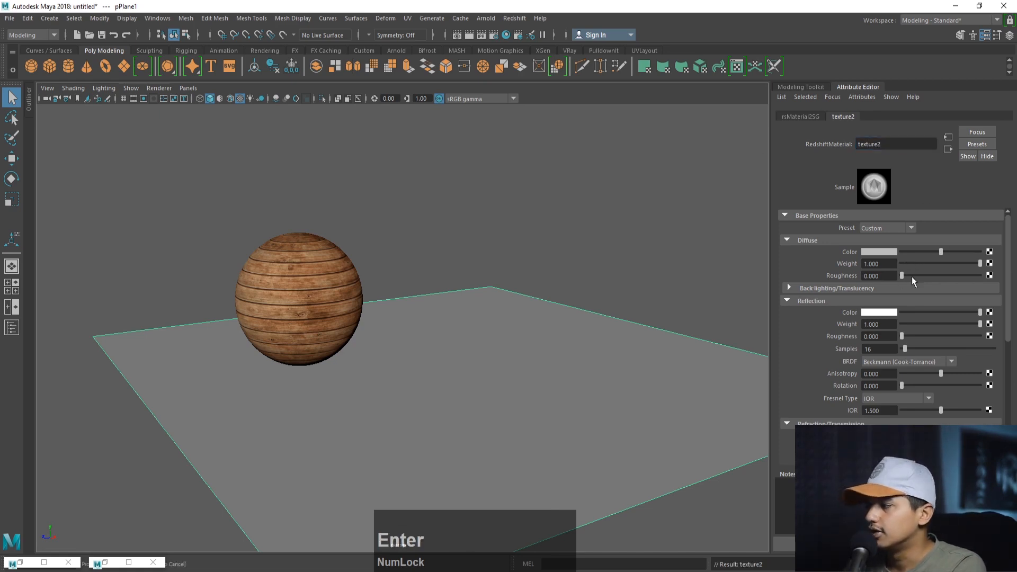
- Connect a File texture to texture2's diffuse colour and open its file attributes
{"action": "left_click", "coordinate": [989, 253]}
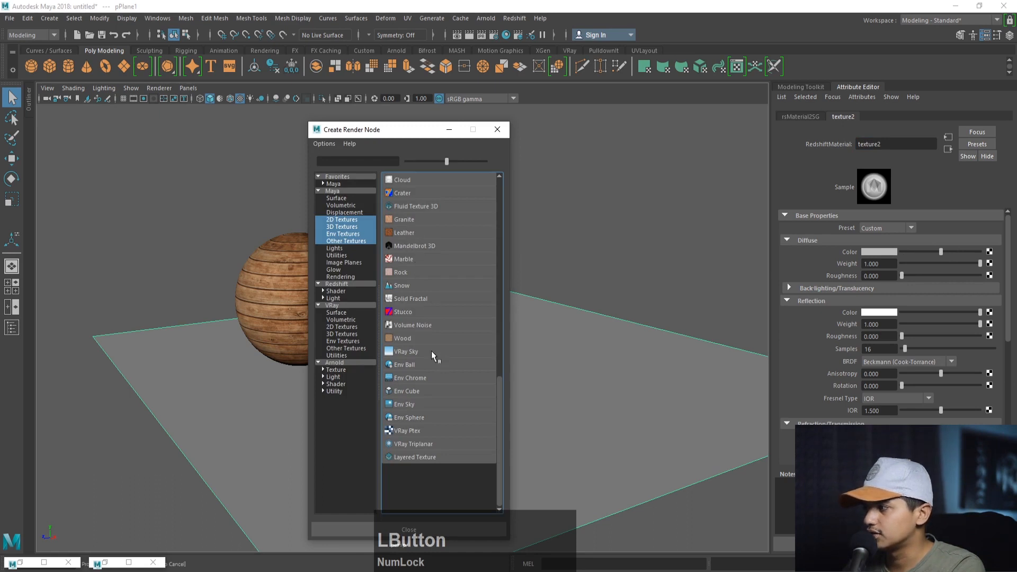
{"action": "scroll", "coordinate": [432, 329], "scroll_direction": "up", "scroll_amount": 10}
{"action": "scroll", "coordinate": [431, 332], "scroll_direction": "down", "scroll_amount": 3}
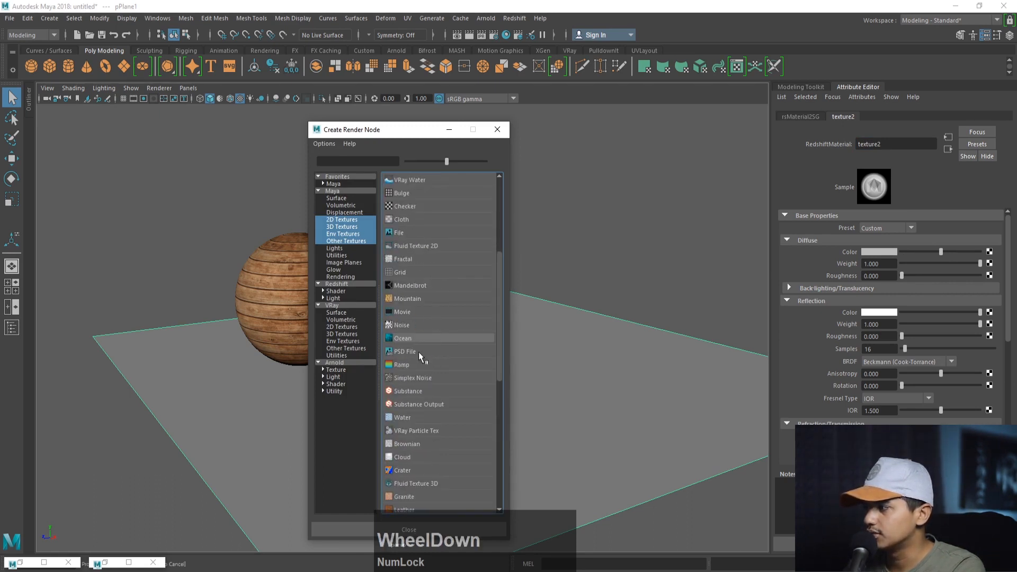
{"action": "left_click", "coordinate": [408, 233]}
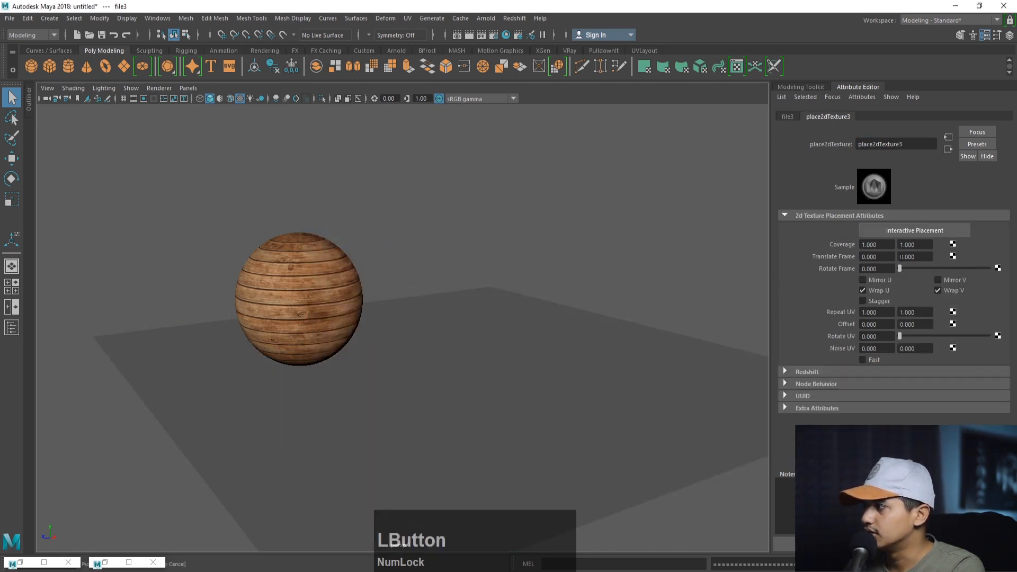
{"action": "left_click", "coordinate": [790, 117]}
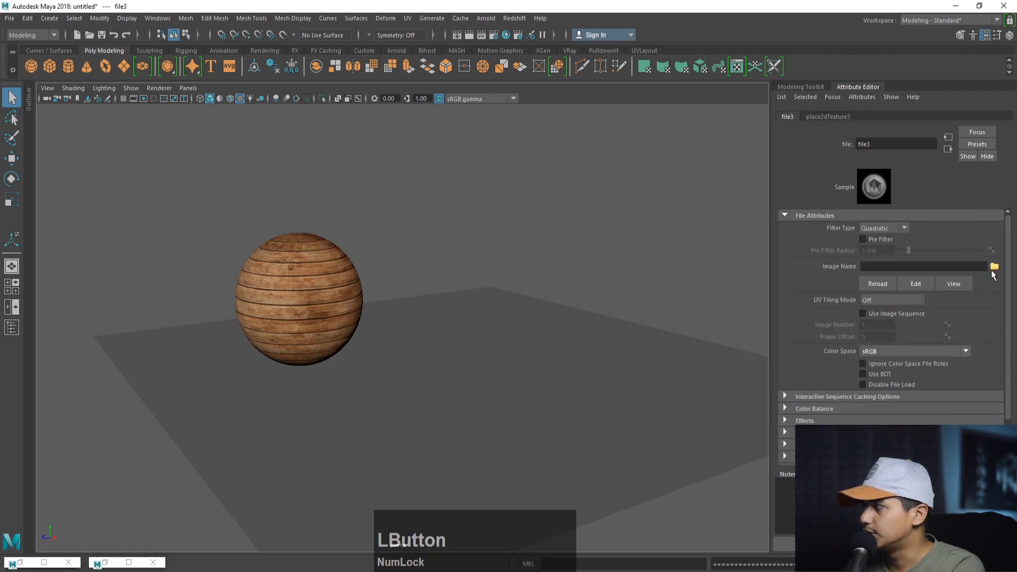
- Preview the desktop's texture images and load Finishes.Flooring.Tile.Square.Grey.Dark.jpg as the plane's diffuse image
{"action": "left_click", "coordinate": [994, 268]}
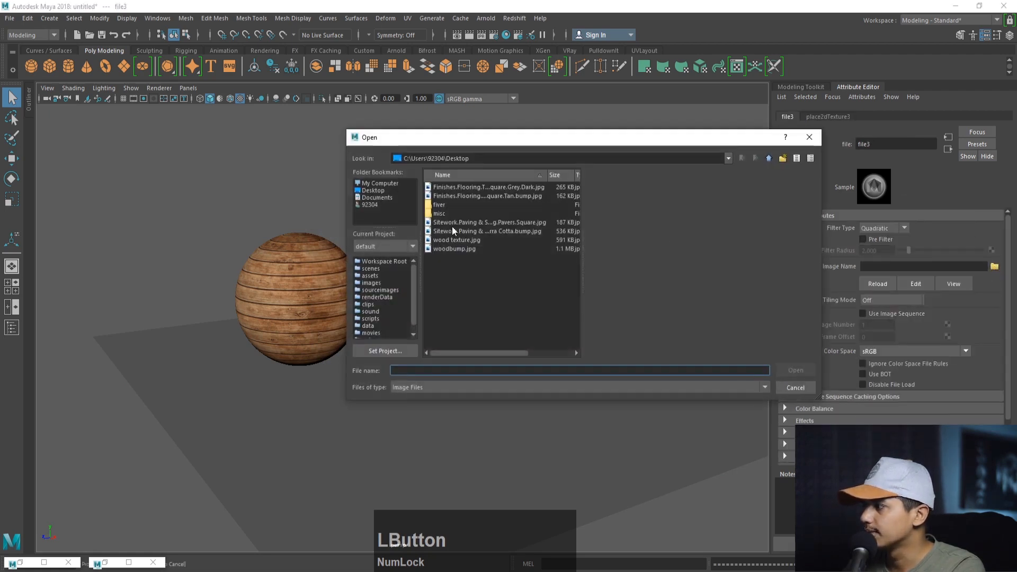
{"action": "left_click", "coordinate": [456, 222]}
{"action": "left_click", "coordinate": [462, 230]}
{"action": "left_click", "coordinate": [464, 197]}
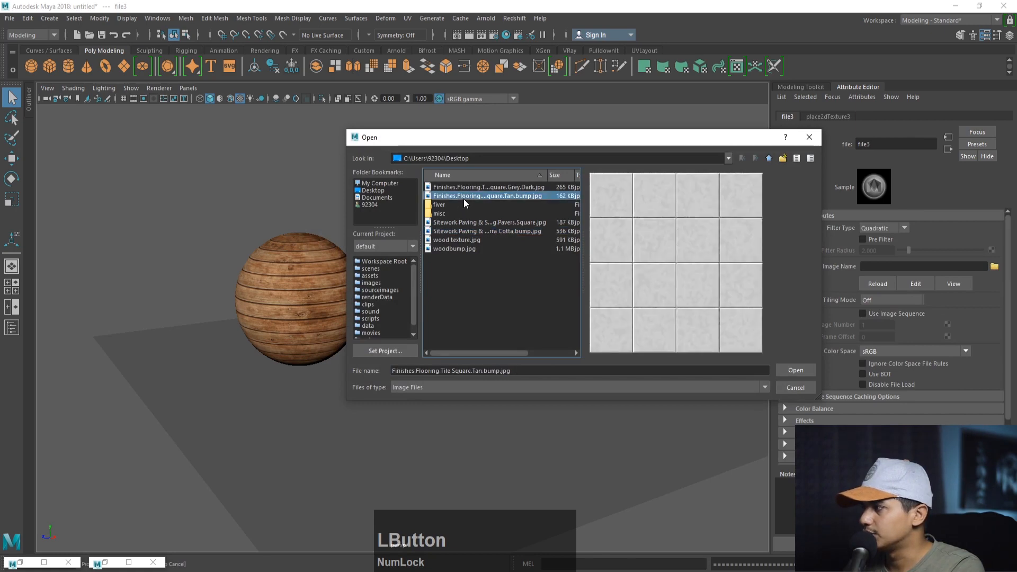
{"action": "left_click", "coordinate": [467, 187]}
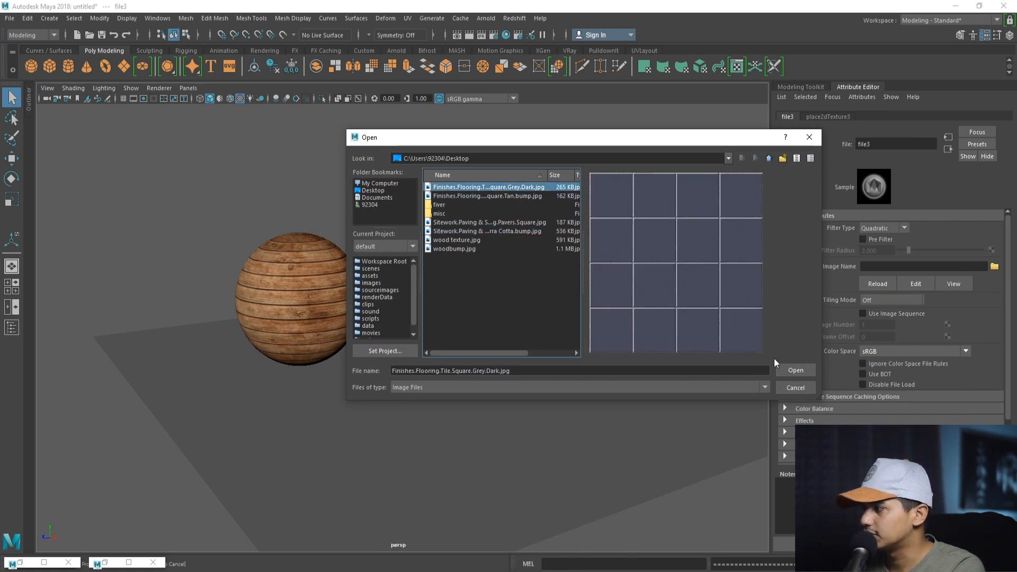
{"action": "left_click", "coordinate": [786, 366]}
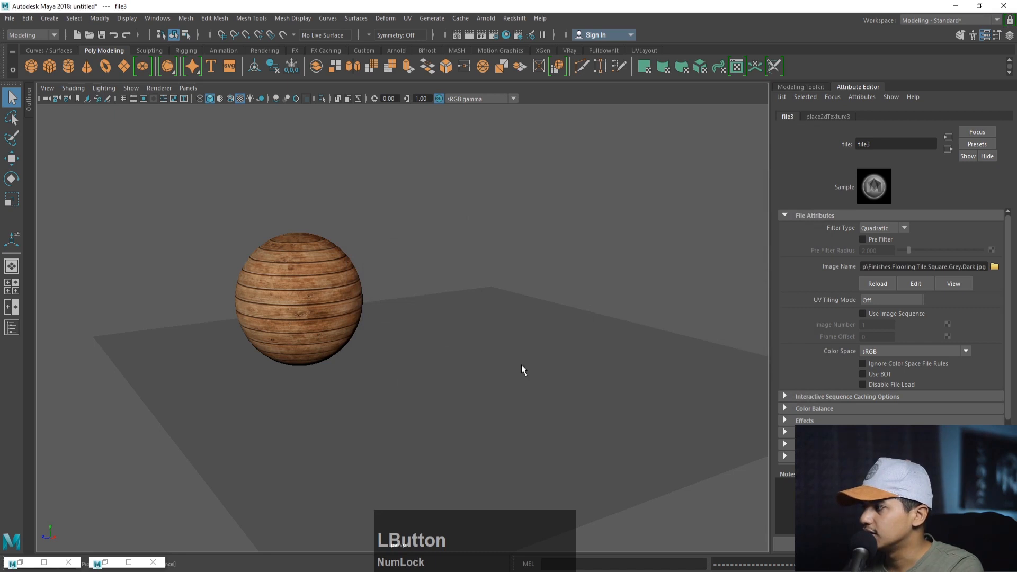
{"action": "left_click_drag", "start_coordinate": [490, 318], "coordinate": [466, 328], "text": "alt"}
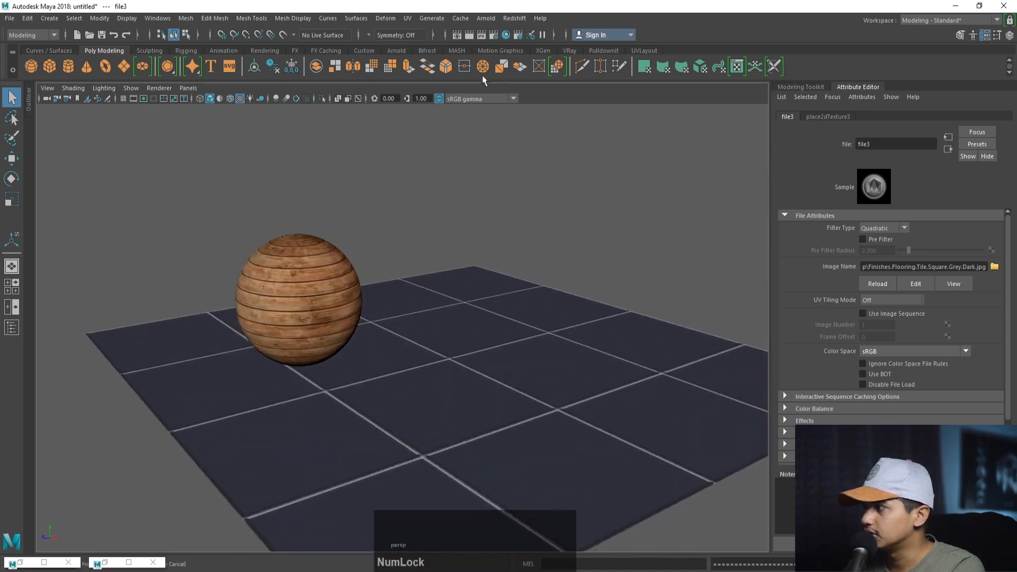
- Start a live render of the tiled floor and examine the sphere's reflection in it
{"action": "left_click", "coordinate": [482, 35]}
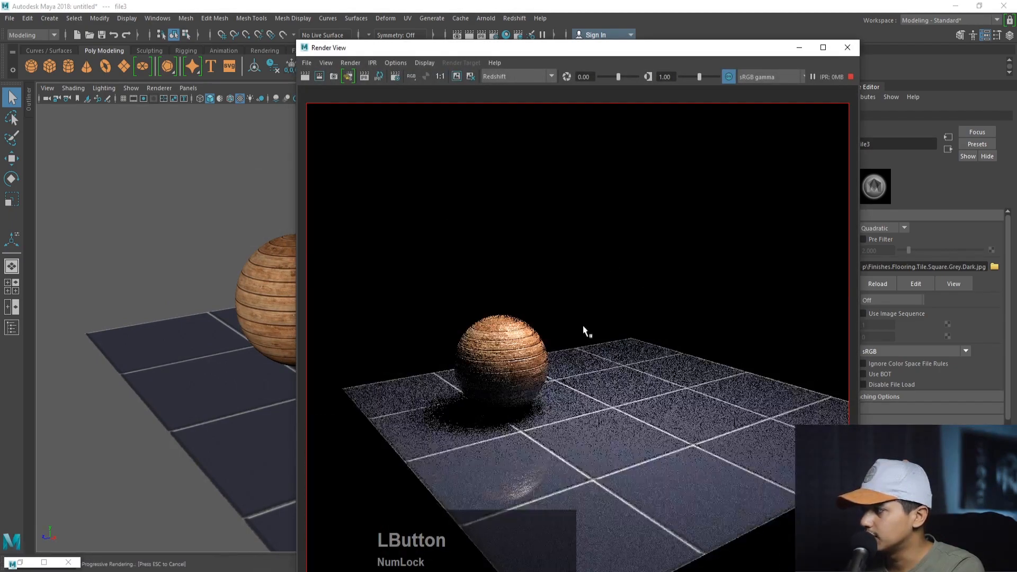
{"action": "left_click_drag", "start_coordinate": [244, 405], "coordinate": [242, 396], "text": "alt"}
{"action": "right_click_drag", "start_coordinate": [242, 396], "coordinate": [260, 409], "text": "alt"}
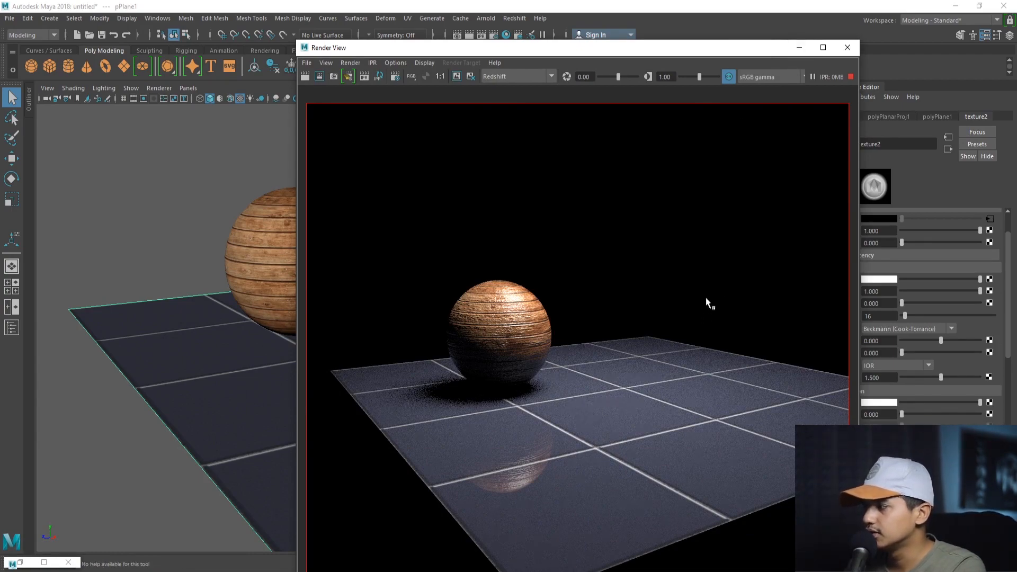
- Set texture2's reflection roughness to about 0.103 and bring the live render window back up
{"action": "left_click", "coordinate": [798, 47]}
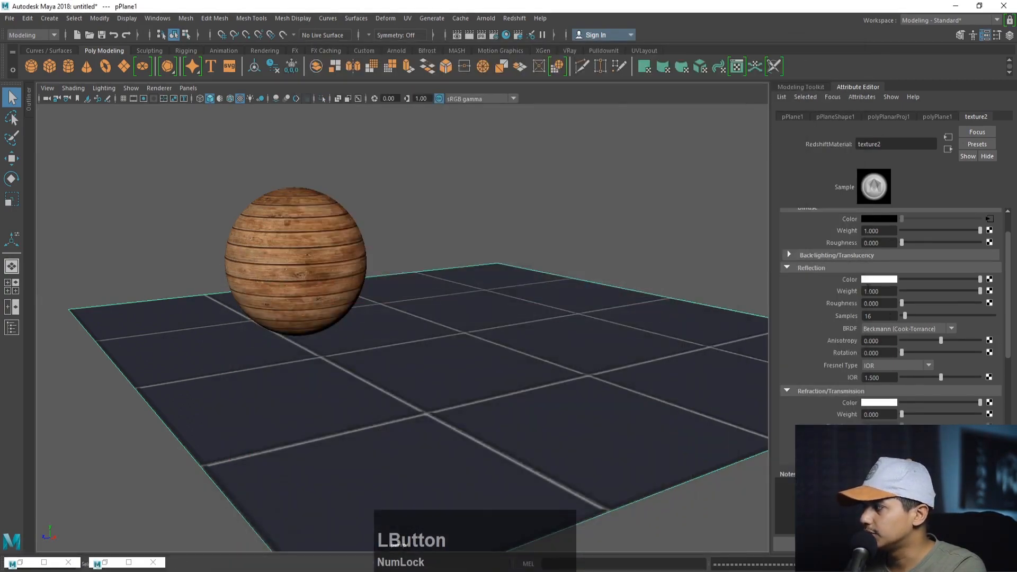
{"action": "left_click_drag", "start_coordinate": [906, 307], "coordinate": [910, 302]}
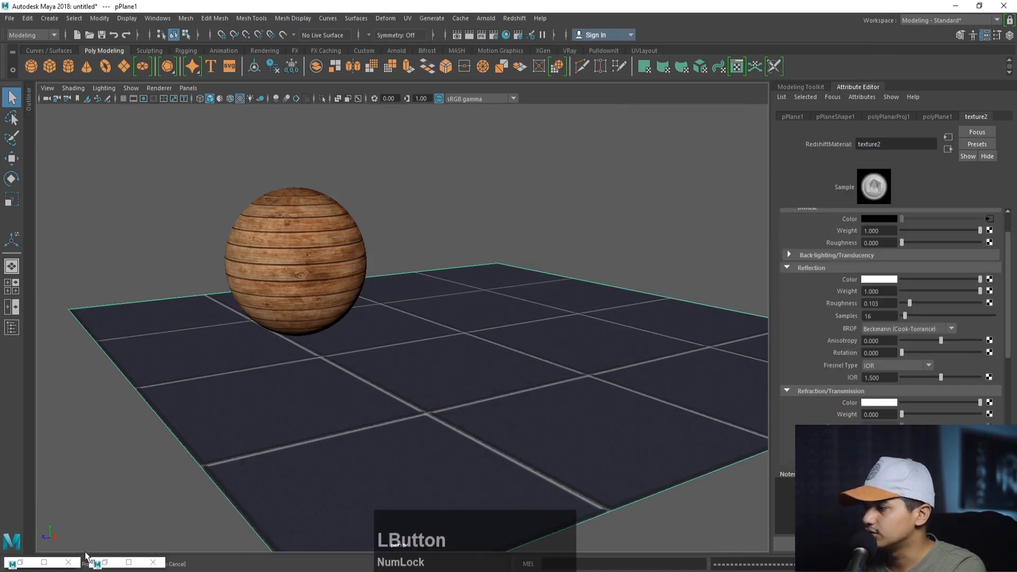
{"action": "left_click", "coordinate": [101, 562]}
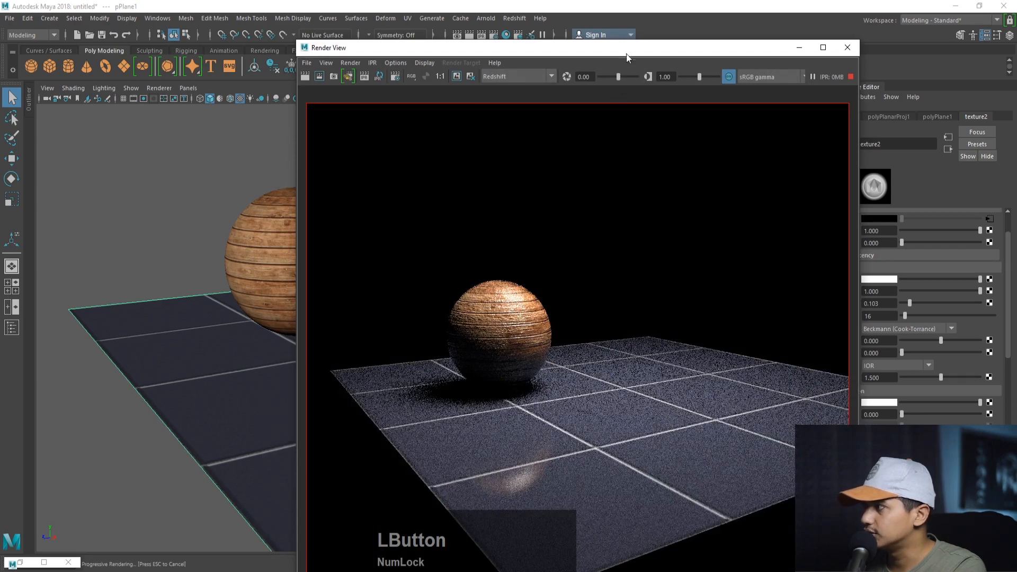
- Try texture2's reflection roughness at 0 and about 0.055, live-rendering a region around the sphere's reflection
{"action": "left_click_drag", "start_coordinate": [626, 55], "coordinate": [439, 49]}
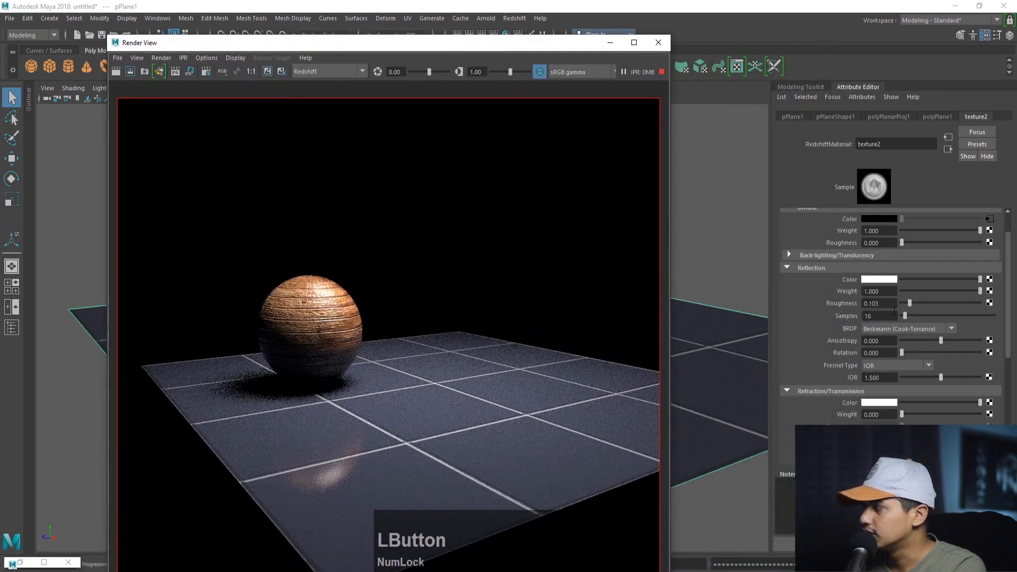
{"action": "left_click_drag", "start_coordinate": [909, 304], "coordinate": [898, 305]}
{"action": "left_click_drag", "start_coordinate": [259, 415], "coordinate": [447, 542]}
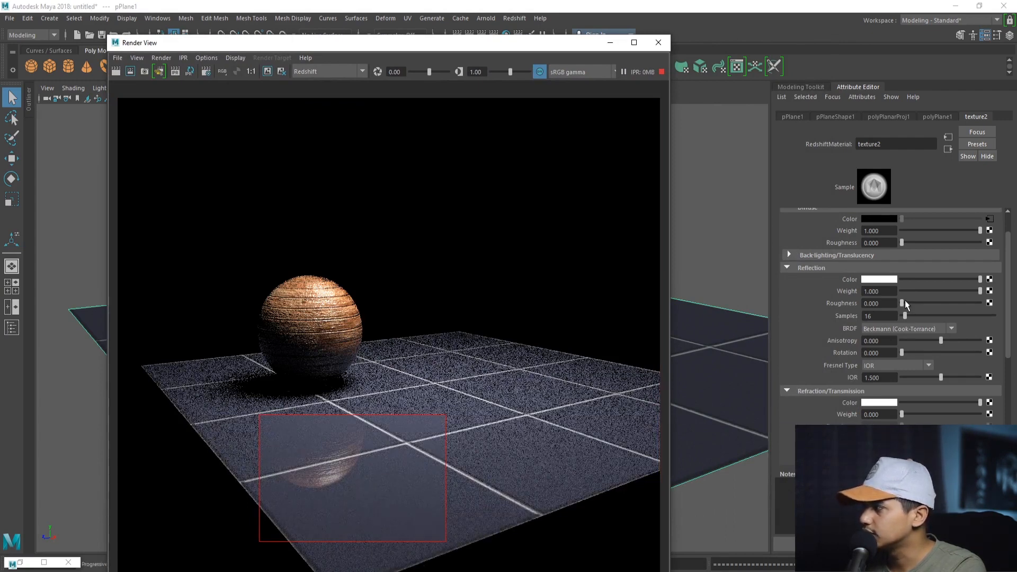
{"action": "left_click_drag", "start_coordinate": [906, 302], "coordinate": [906, 304]}
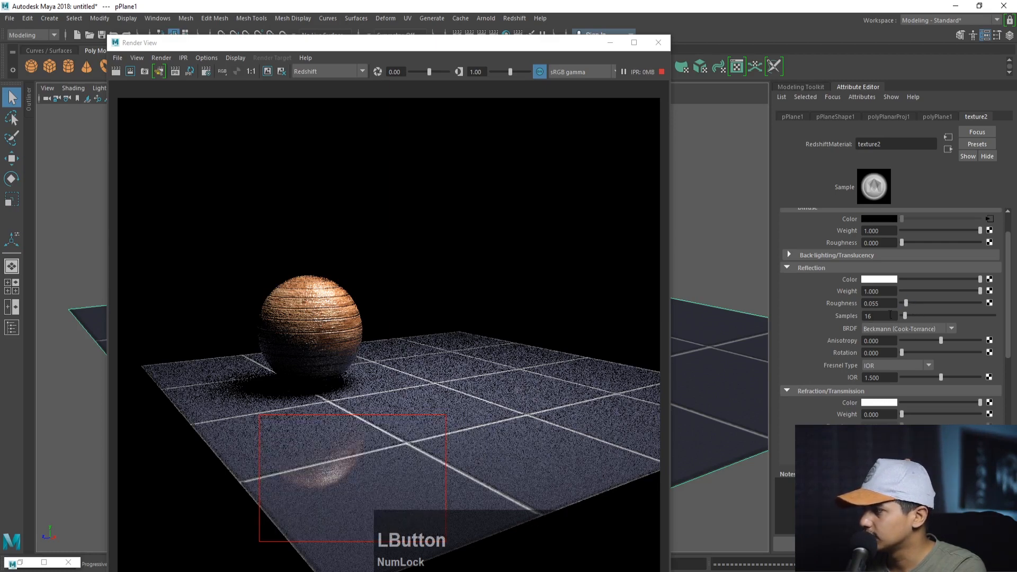
- Connect a File texture to texture2's overall bump map
{"action": "left_click", "coordinate": [609, 43]}
{"action": "scroll", "coordinate": [828, 377], "scroll_direction": "down", "scroll_amount": 6}
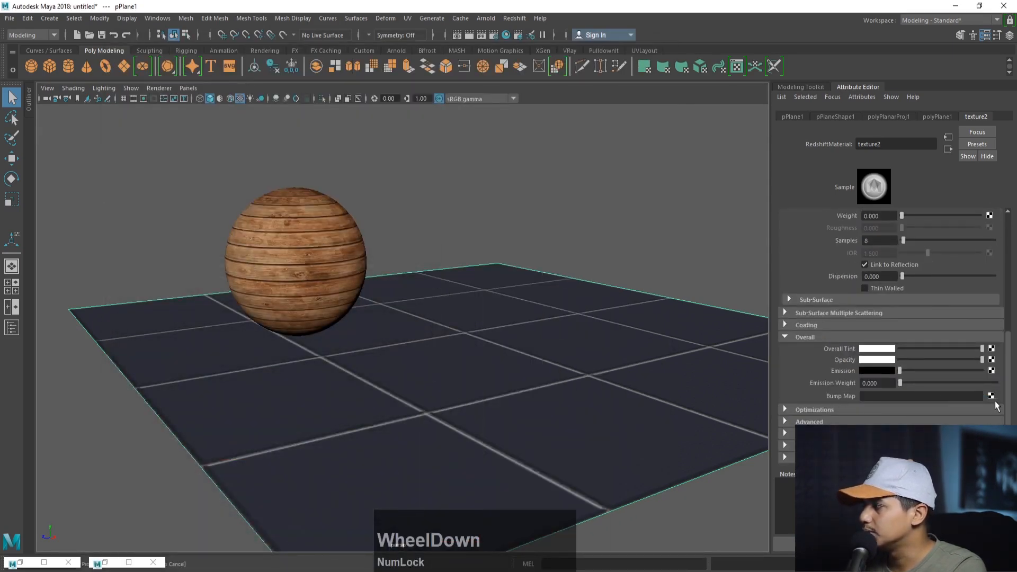
{"action": "left_click", "coordinate": [991, 396]}
{"action": "scroll", "coordinate": [408, 381], "scroll_direction": "down", "scroll_amount": 8}
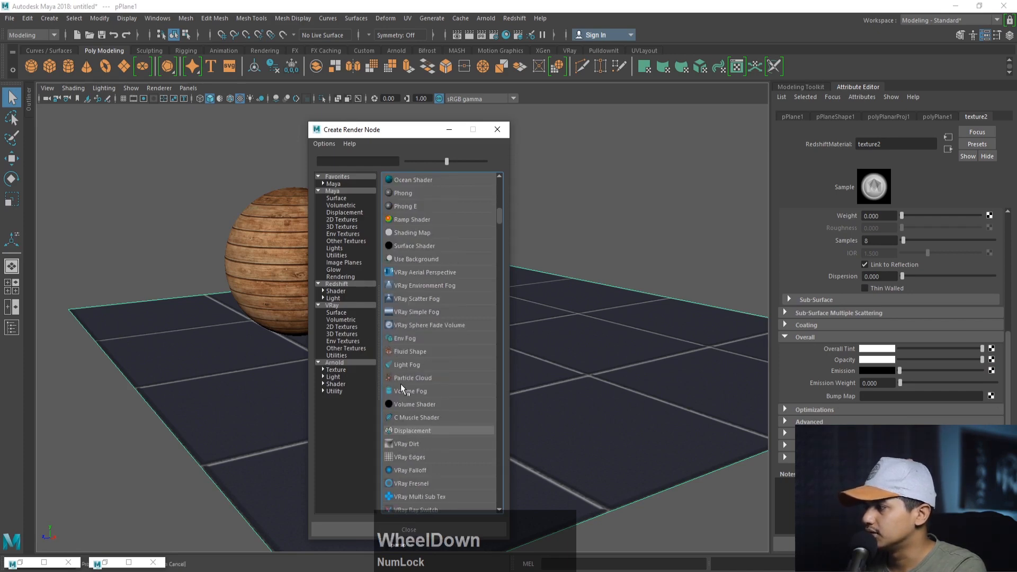
{"action": "scroll", "coordinate": [413, 344], "scroll_direction": "up", "scroll_amount": 5}
{"action": "left_click", "coordinate": [398, 317]}
- Preview the desktop's tile and paver images and load Sitework.Paving & Surfacing.Pavers.Terra Cotta.bump.jpg as the floor's bump image
{"action": "left_click", "coordinate": [995, 266]}
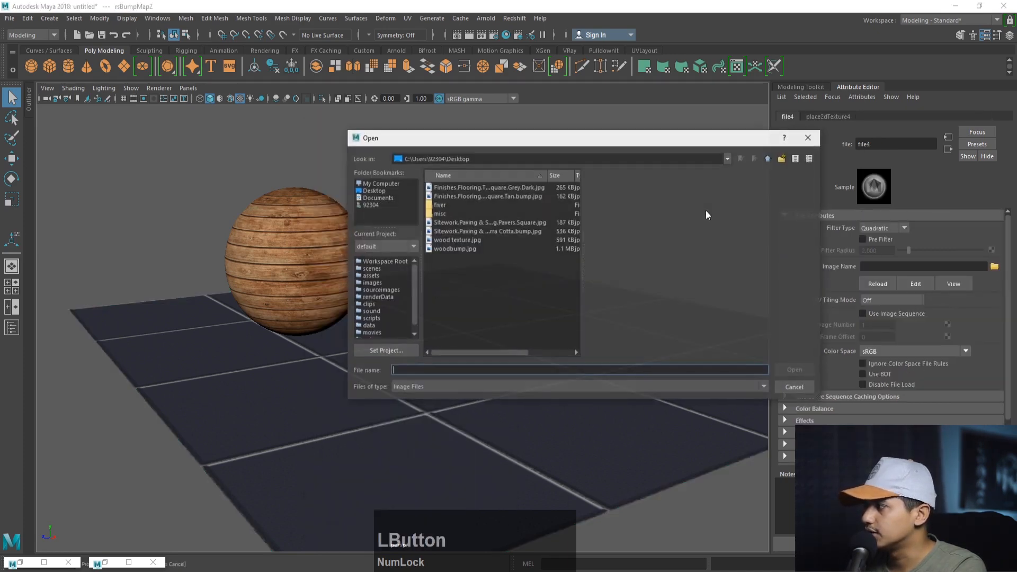
{"action": "left_click", "coordinate": [449, 196]}
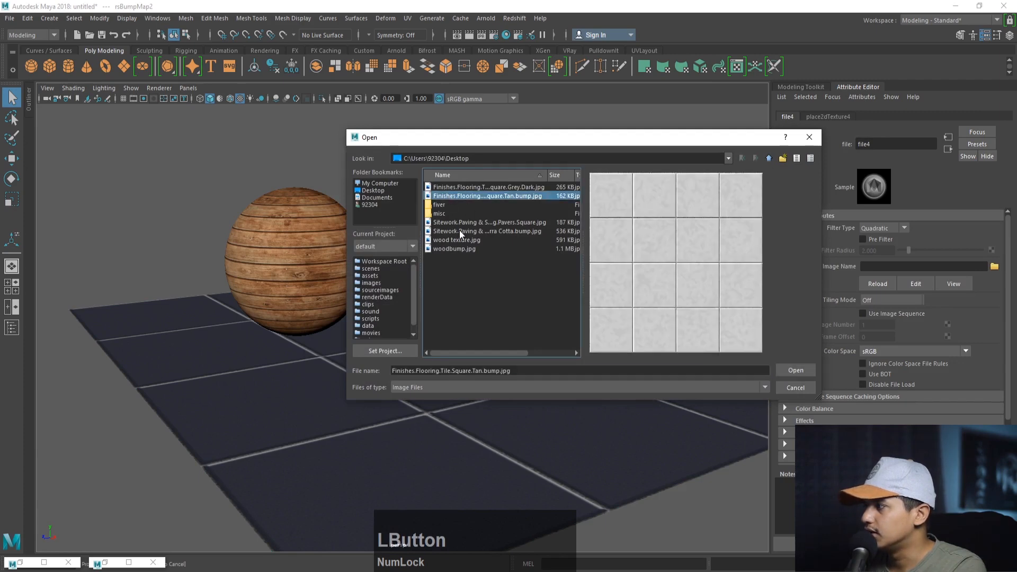
{"action": "left_click", "coordinate": [463, 223]}
{"action": "left_click", "coordinate": [467, 230]}
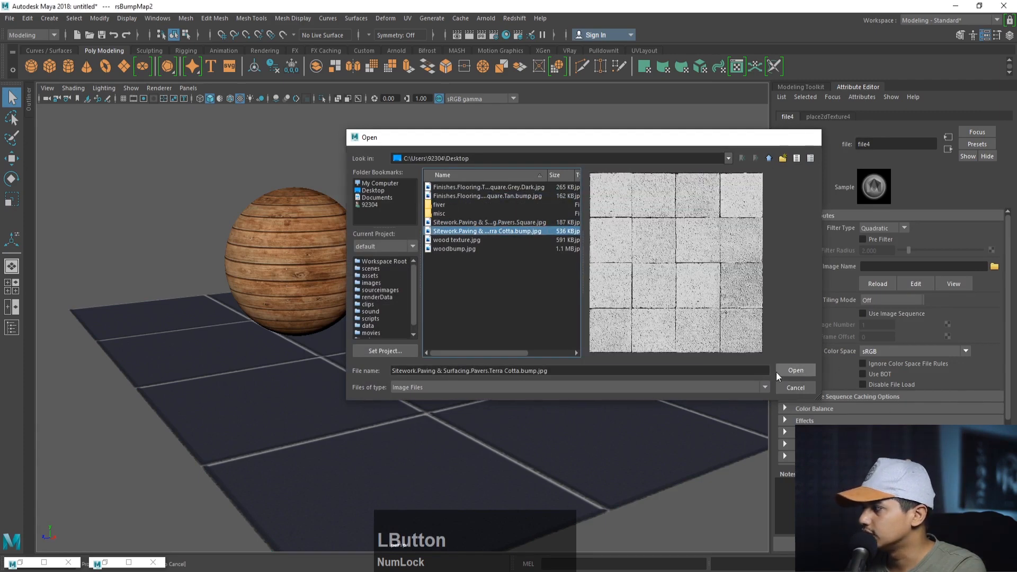
{"action": "left_click", "coordinate": [784, 370]}
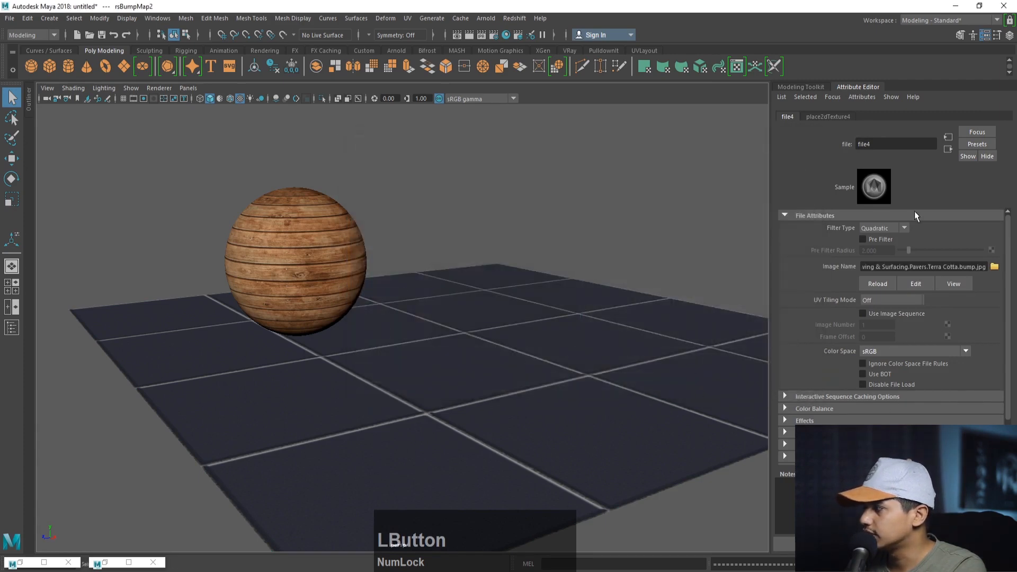
- Open the rsBumpMap2 attributes and live-render a region around the sphere's reflection to examine the floor's bump
{"action": "left_click", "coordinate": [948, 150]}
{"action": "left_click", "coordinate": [481, 35]}
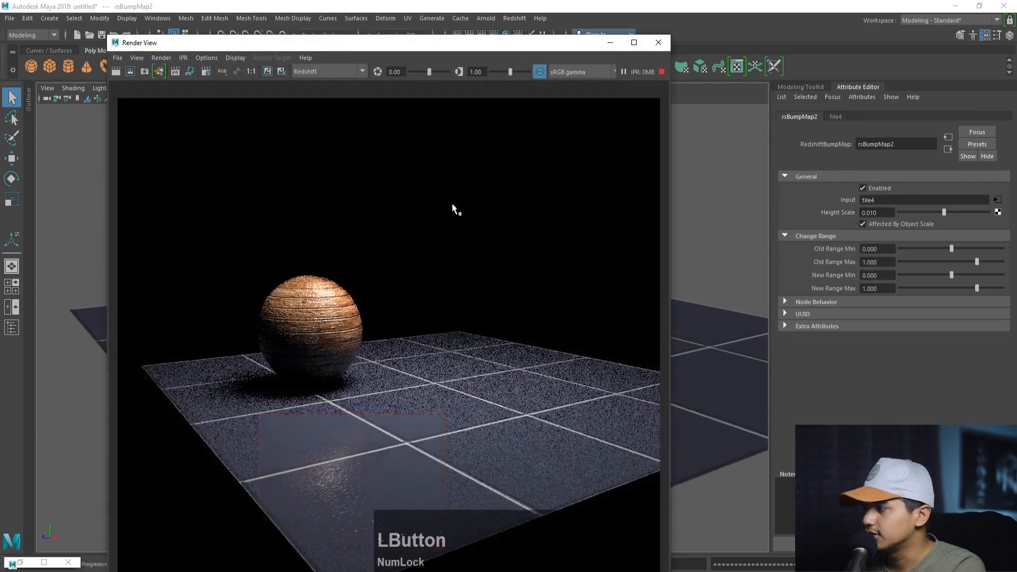
{"action": "left_click_drag", "start_coordinate": [236, 391], "coordinate": [470, 511]}
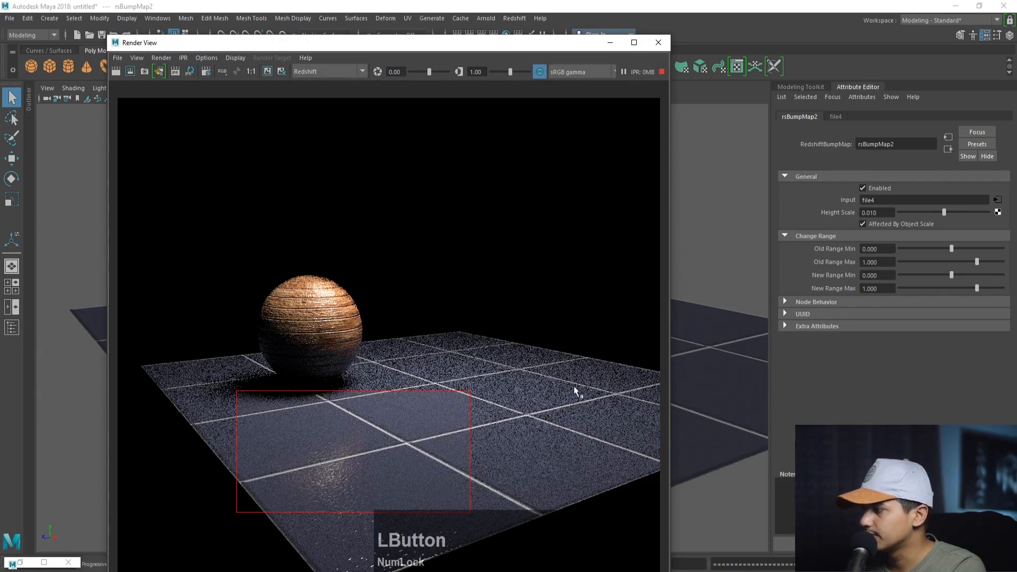
- Try height scales of 0.5 and 0.1 on the floor's bump map and restart the live render
{"action": "left_click", "coordinate": [875, 213]}
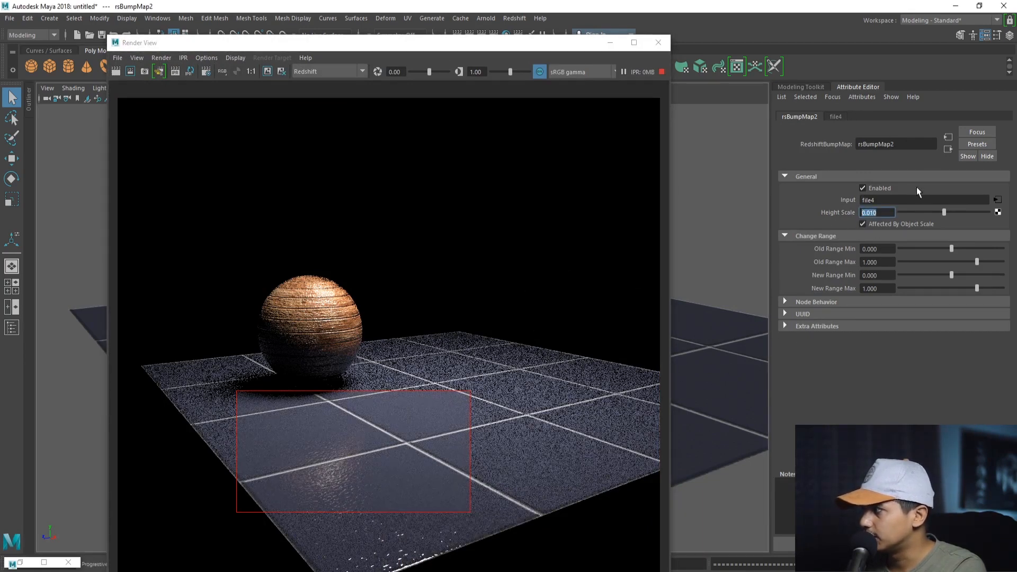
{"action": "type", "text": "0.5"}
{"action": "key", "text": "Return"}
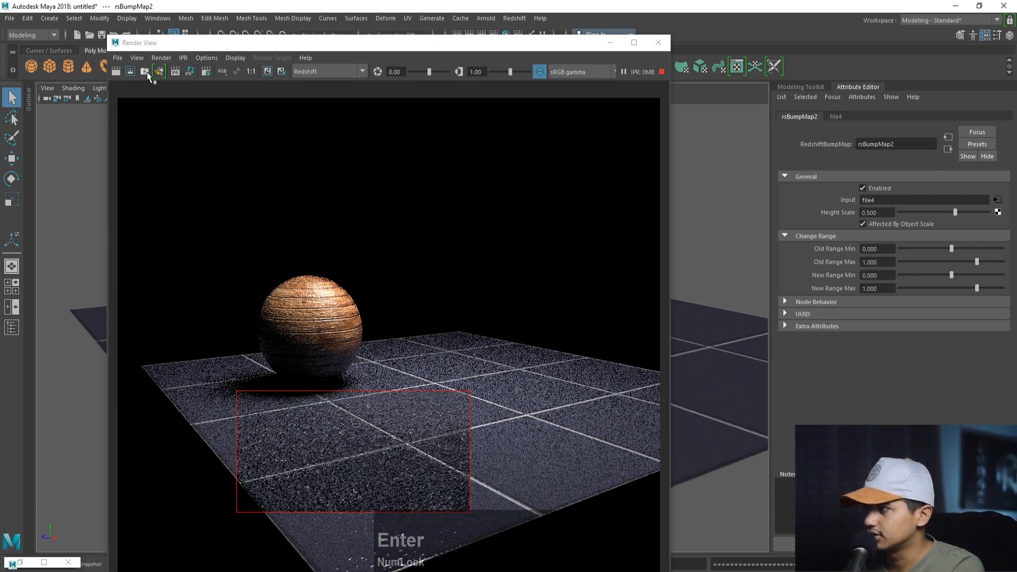
{"action": "left_click", "coordinate": [132, 73]}
{"action": "left_click_drag", "start_coordinate": [883, 213], "coordinate": [825, 213]}
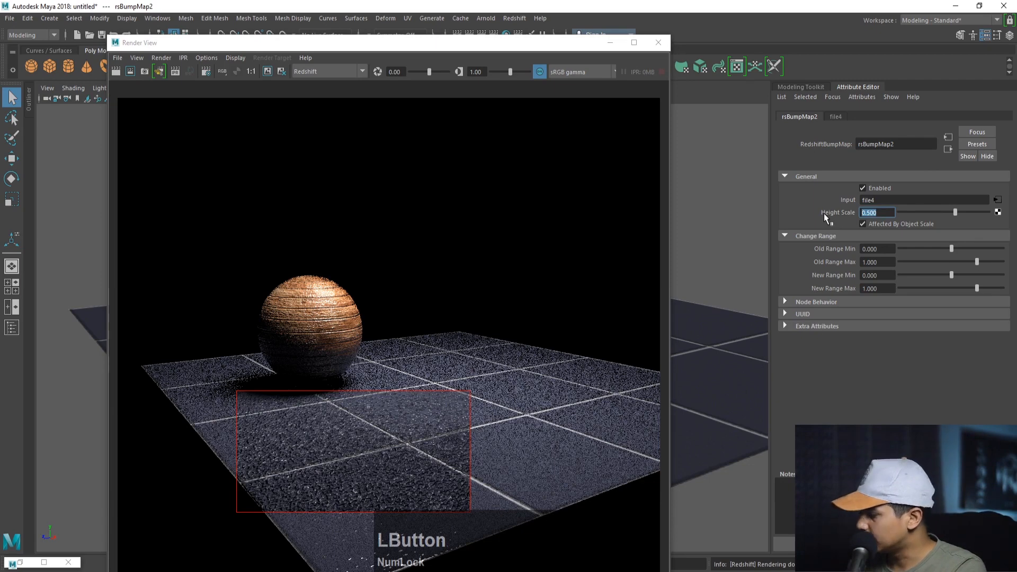
{"action": "type", "text": "0.1"}
{"action": "key", "text": "Return"}
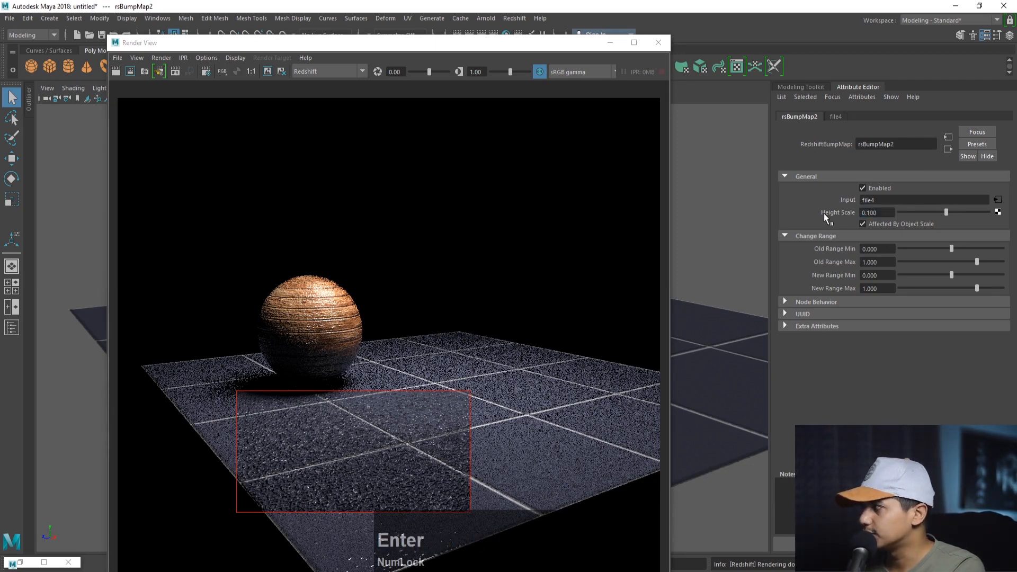
{"action": "left_click", "coordinate": [175, 71]}
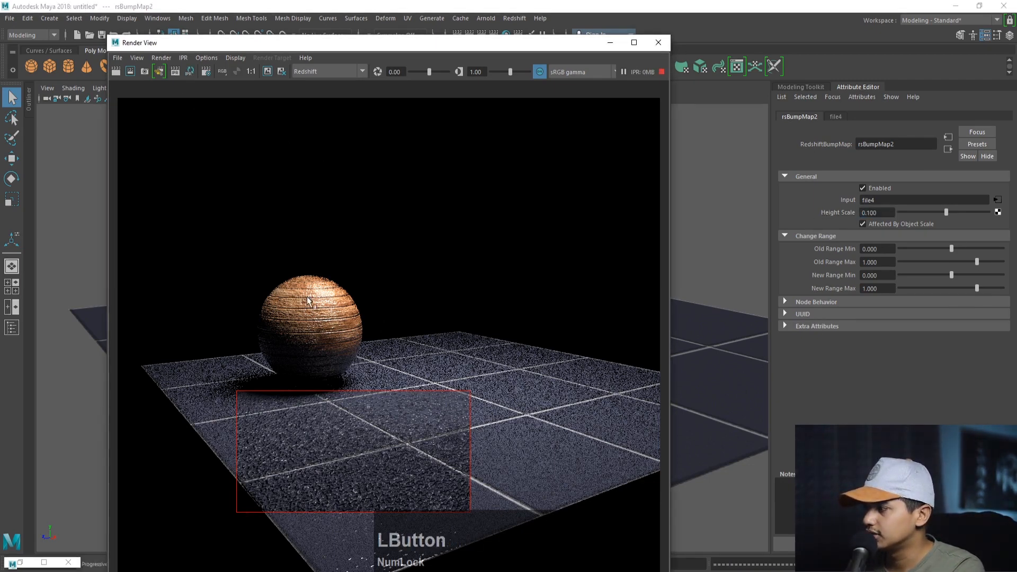
- Set the floor bump map's height scale to 0.01
{"action": "left_click_drag", "start_coordinate": [880, 214], "coordinate": [830, 222]}
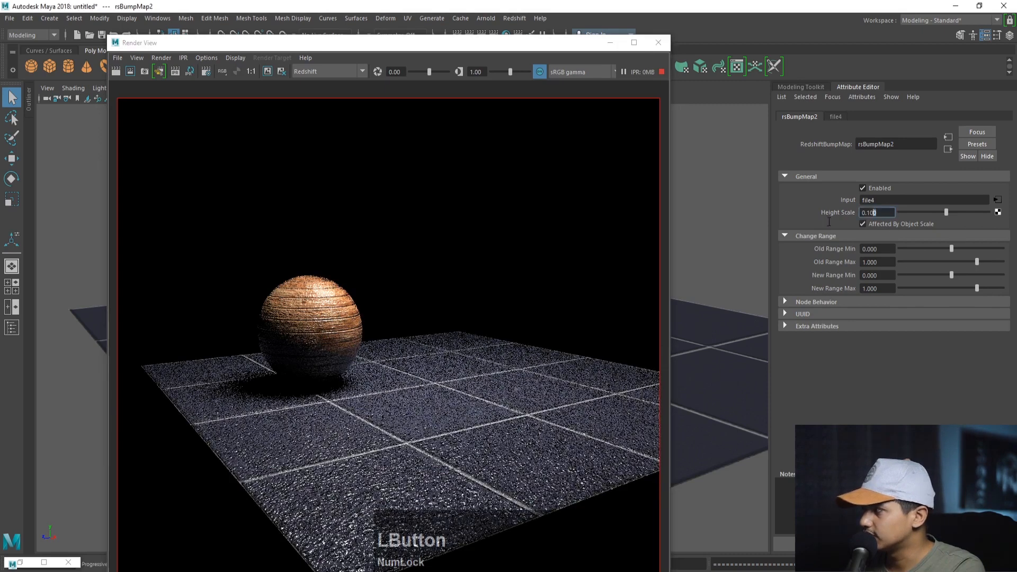
{"action": "type", "text": "0.0"}
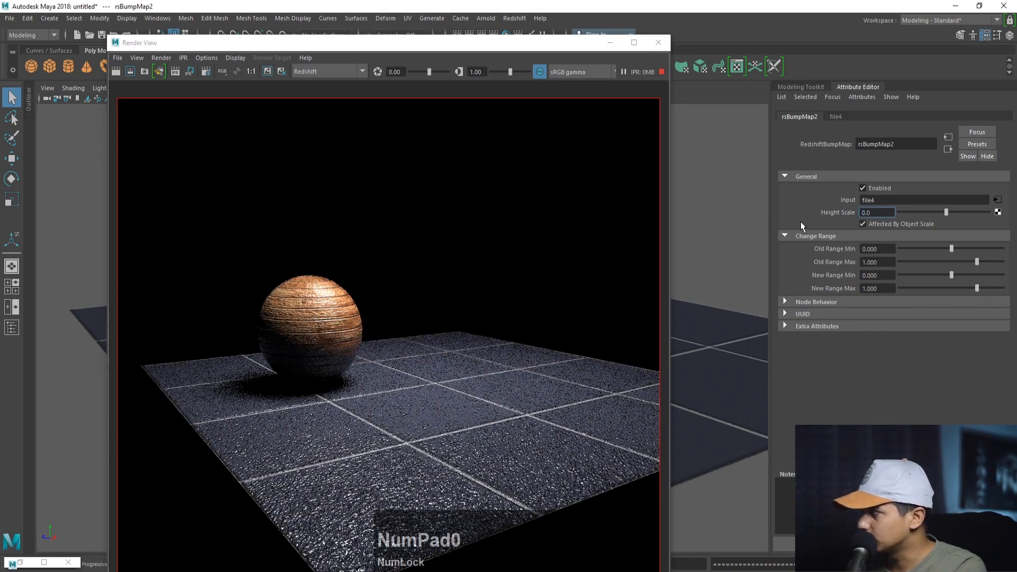
{"action": "type", "text": "1"}
{"action": "key", "text": "Return"}
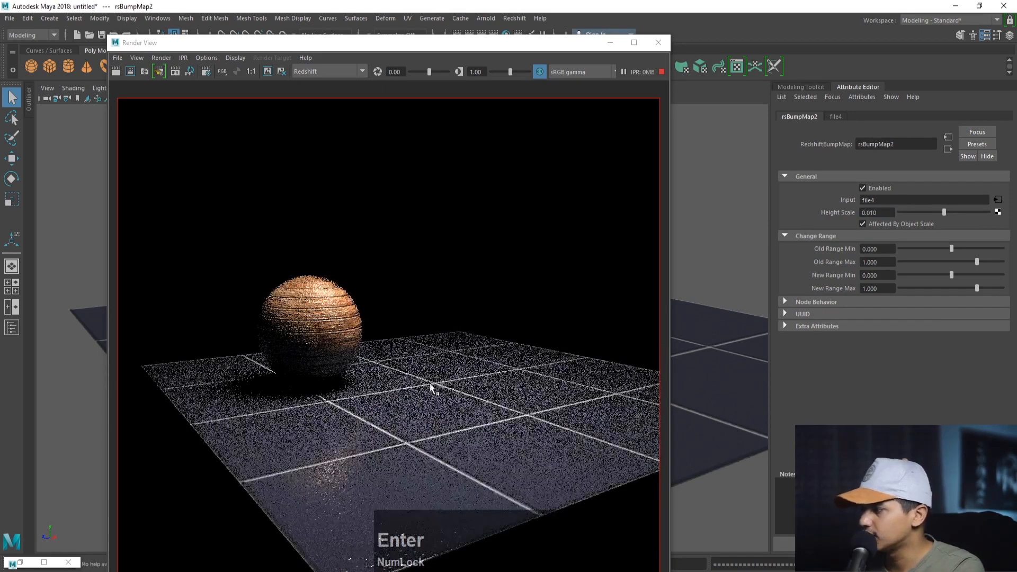
- Reselect the floor plane and set texture2's reflection roughness to about 0.041
{"action": "left_click", "coordinate": [703, 311]}
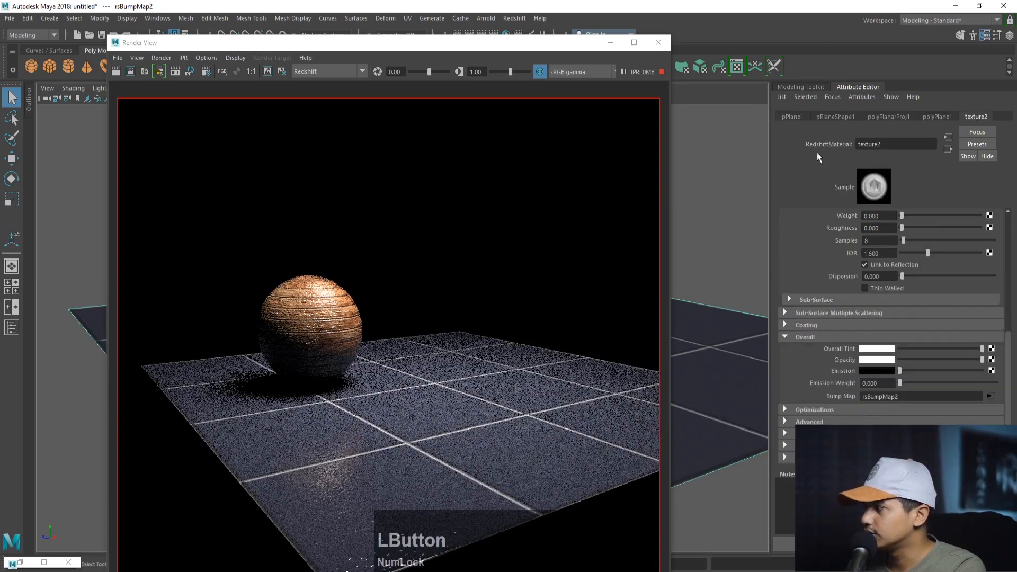
{"action": "scroll", "coordinate": [889, 360], "scroll_direction": "up", "scroll_amount": 5}
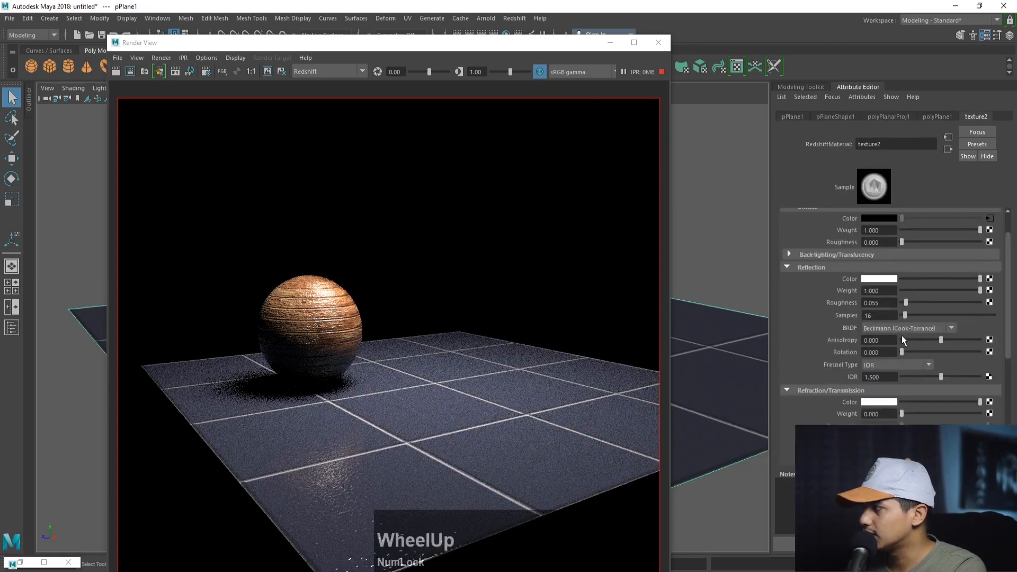
{"action": "left_click_drag", "start_coordinate": [909, 335], "coordinate": [907, 336]}
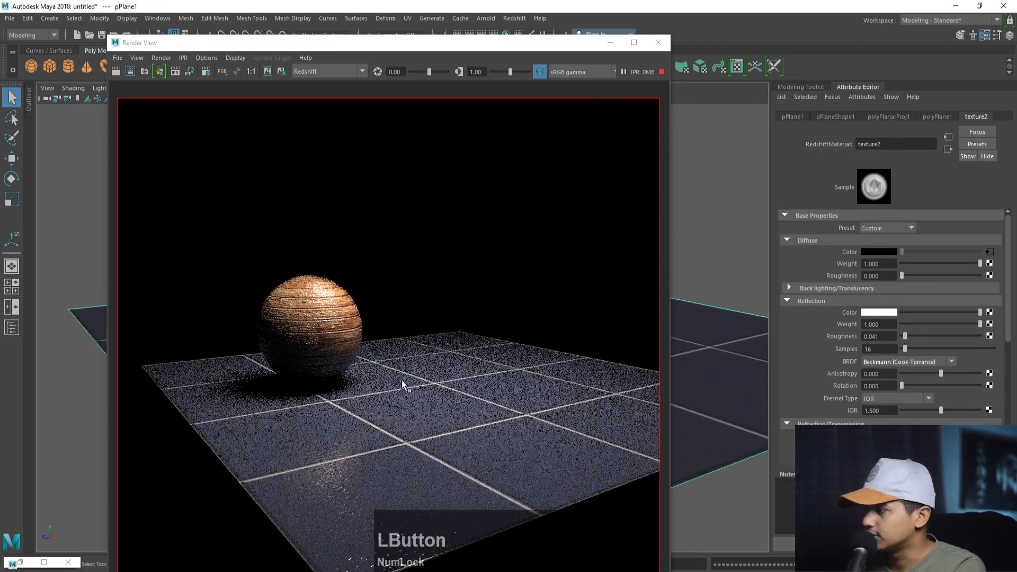
- Put the render window away and open the 2D placement attributes of texture2's diffuse tile image
{"action": "left_click", "coordinate": [610, 42]}
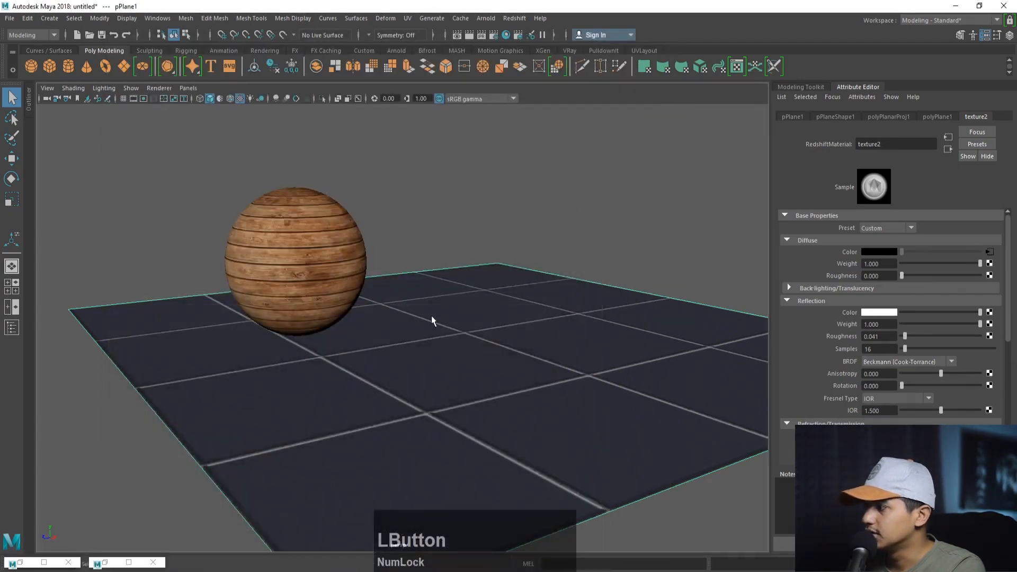
{"action": "left_click_drag", "start_coordinate": [431, 317], "coordinate": [492, 331], "text": "alt"}
{"action": "right_click_drag", "start_coordinate": [493, 331], "coordinate": [356, 281], "text": "alt"}
{"action": "left_click_drag", "start_coordinate": [357, 281], "coordinate": [398, 288], "text": "alt"}
{"action": "middle_click_drag", "start_coordinate": [399, 288], "coordinate": [352, 283], "text": "alt"}
{"action": "left_click_drag", "start_coordinate": [352, 284], "coordinate": [392, 286], "text": "alt"}
{"action": "middle_click_drag", "start_coordinate": [392, 286], "coordinate": [399, 290], "text": "alt"}
{"action": "right_click_drag", "start_coordinate": [398, 290], "coordinate": [419, 305], "text": "alt"}
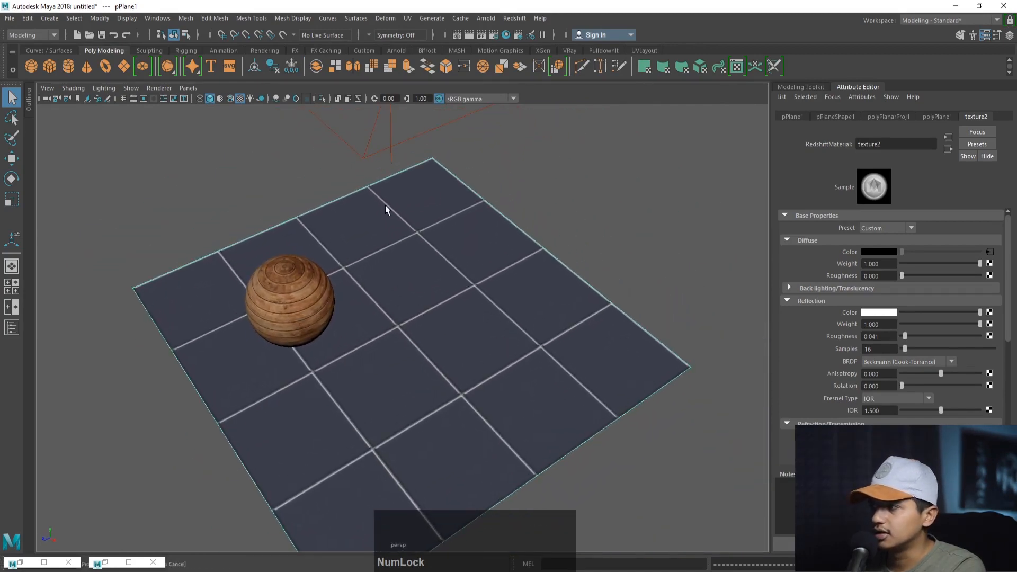
{"action": "left_click", "coordinate": [899, 275]}
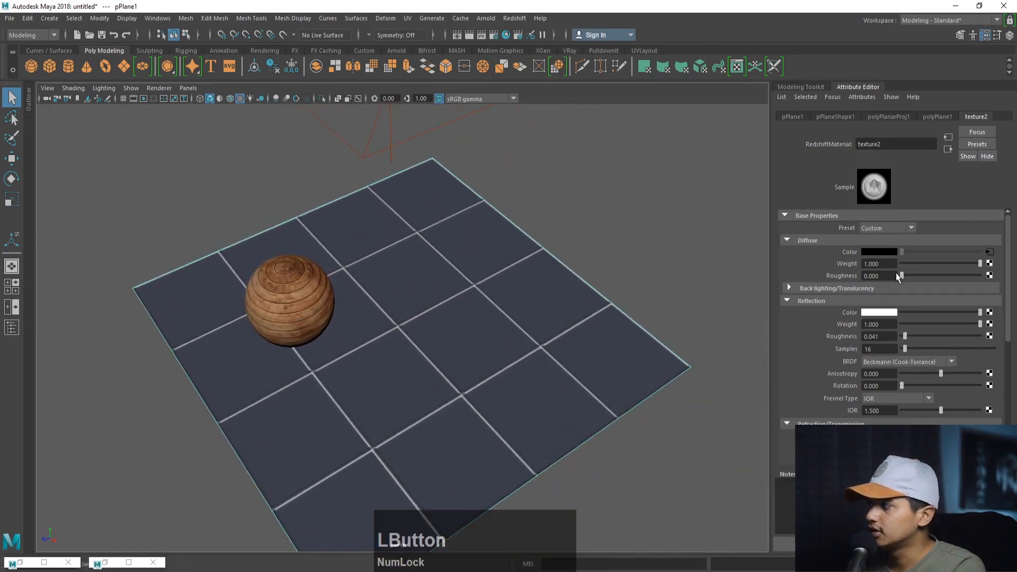
{"action": "left_click", "coordinate": [994, 252]}
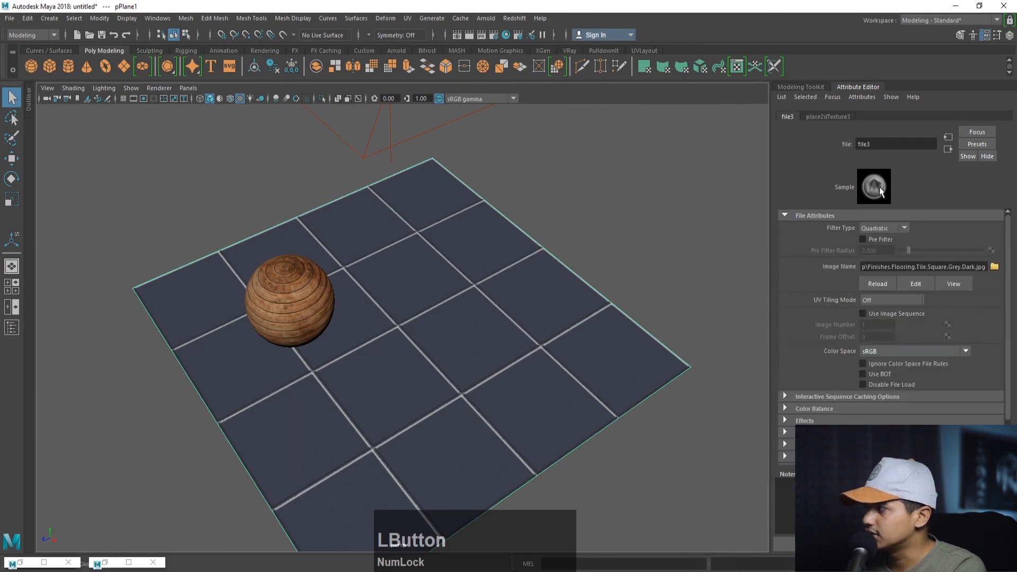
{"action": "left_click", "coordinate": [827, 116]}
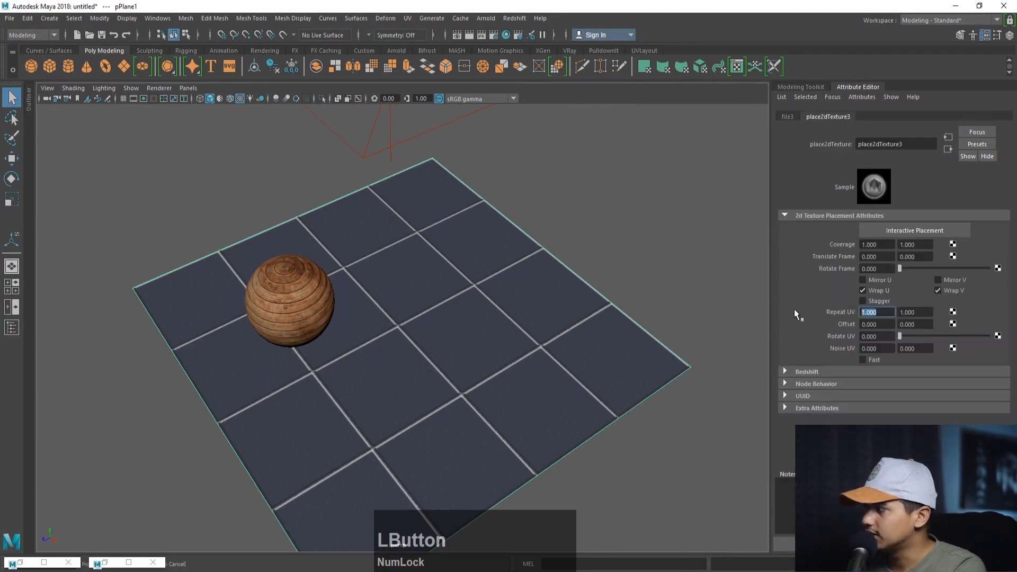
- Try a UV repeat of 50 by 50 on the floor tile image and inspect the tiling up close
{"action": "type", "text": "50"}
{"action": "key", "text": "Tab"}
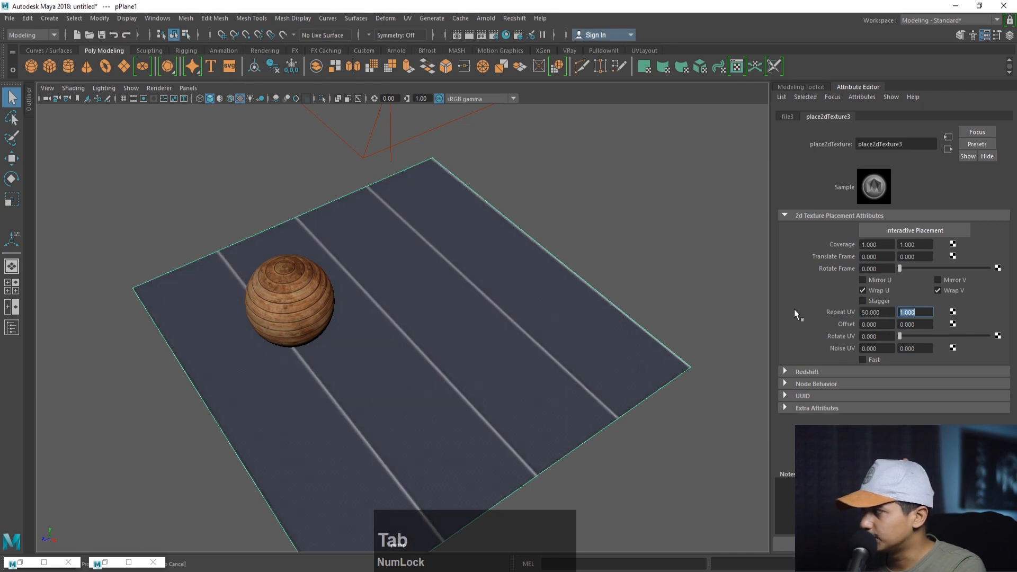
{"action": "type", "text": "50"}
{"action": "key", "text": "Return"}
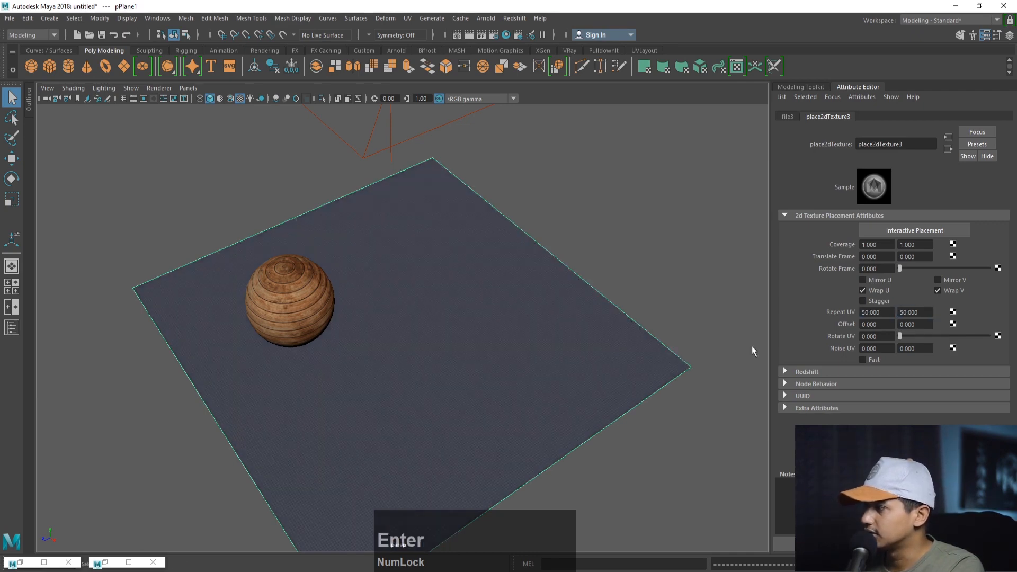
{"action": "right_click_drag", "start_coordinate": [420, 329], "coordinate": [446, 358], "text": "alt"}
{"action": "left_click_drag", "start_coordinate": [446, 358], "coordinate": [424, 292], "text": "alt"}
{"action": "right_click_drag", "start_coordinate": [525, 289], "coordinate": [417, 310], "text": "alt"}
{"action": "left_click_drag", "start_coordinate": [417, 311], "coordinate": [430, 307], "text": "alt"}
- Set the floor tile image's UV repeat to 5 by 5
{"action": "double_click", "coordinate": [886, 312]}
{"action": "type", "text": "5"}
{"action": "key", "text": "Tab"}
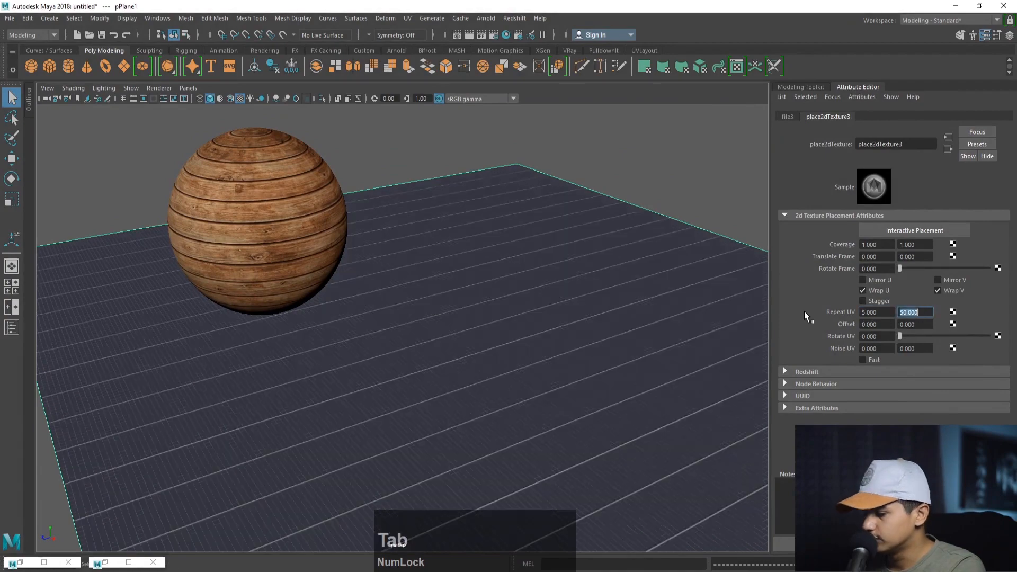
{"action": "type", "text": "5"}
{"action": "key", "text": "Tab"}
{"action": "key", "text": "Return"}
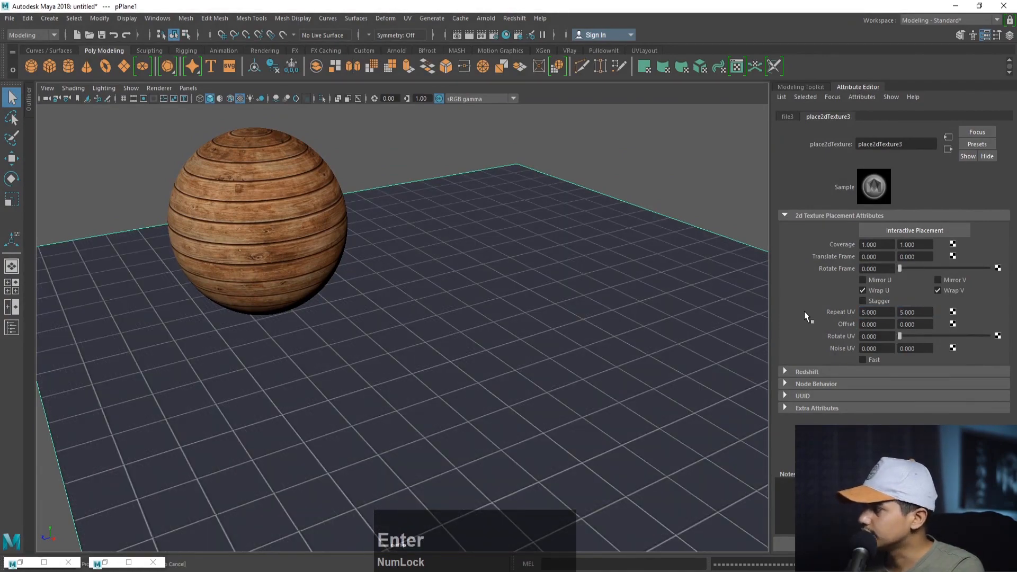
- Try UV rotations of about 60.7 and 90 degrees on the floor tile image
{"action": "left_click_drag", "start_coordinate": [899, 336], "coordinate": [913, 336]}
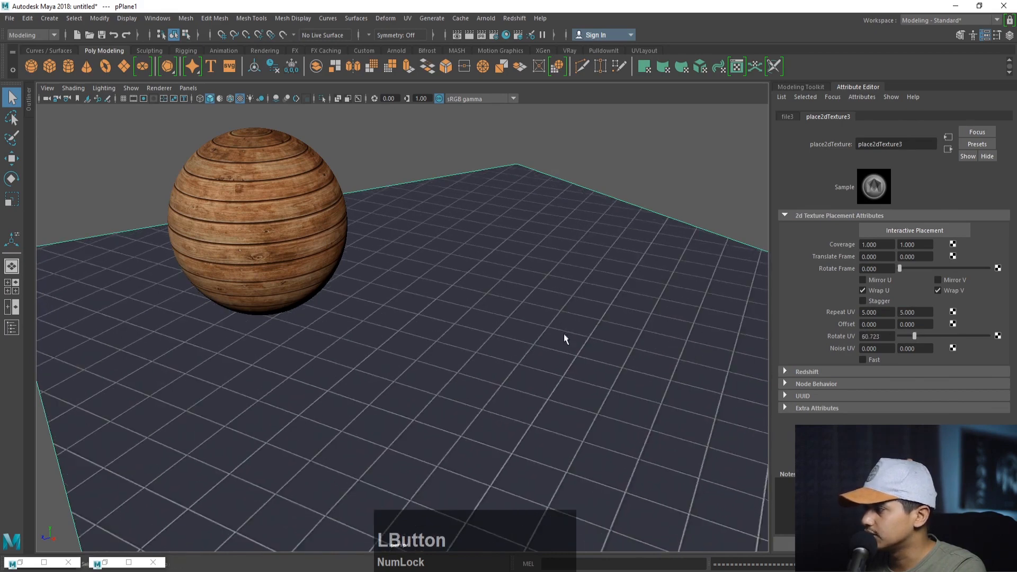
{"action": "double_click", "coordinate": [877, 336]}
{"action": "type", "text": "90"}
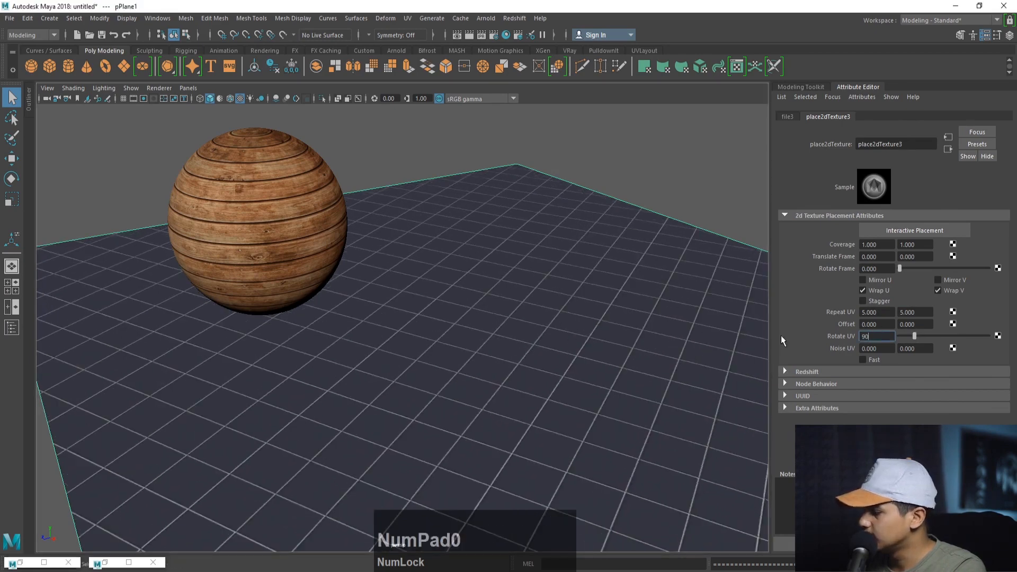
{"action": "key", "text": "Return"}
- Set the floor tile image's UV rotation to 45 degrees and check the diagonal tiling on the plane
{"action": "double_click", "coordinate": [874, 336]}
{"action": "type", "text": "45"}
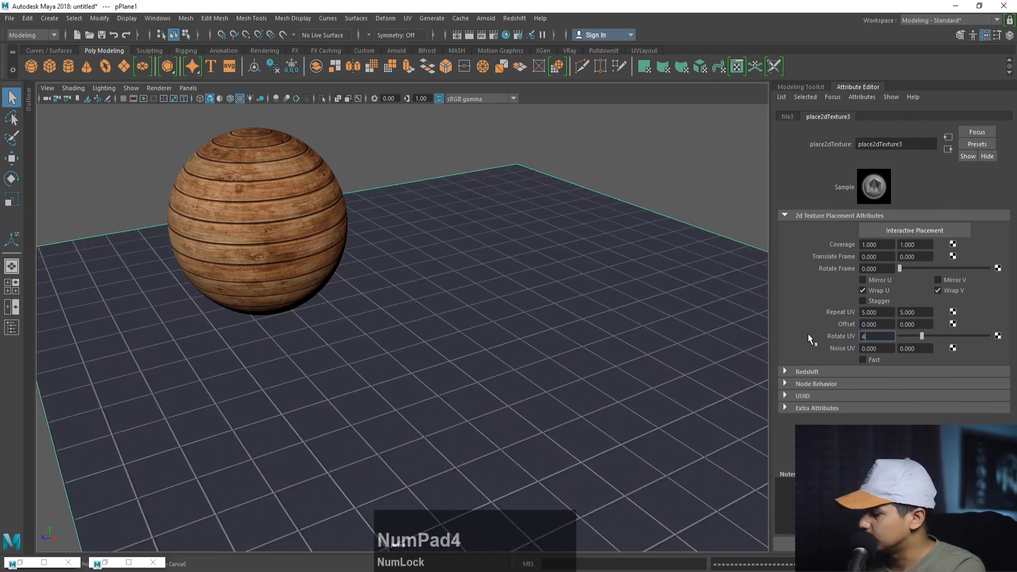
{"action": "key", "text": "Return"}
{"action": "mouse_move", "coordinate": [553, 357]}
{"action": "left_mouse_down", "text": "alt"}
{"action": "mouse_move", "coordinate": [545, 355]}
{"action": "mouse_move", "coordinate": [573, 351]}
{"action": "left_mouse_up", "text": "alt"}
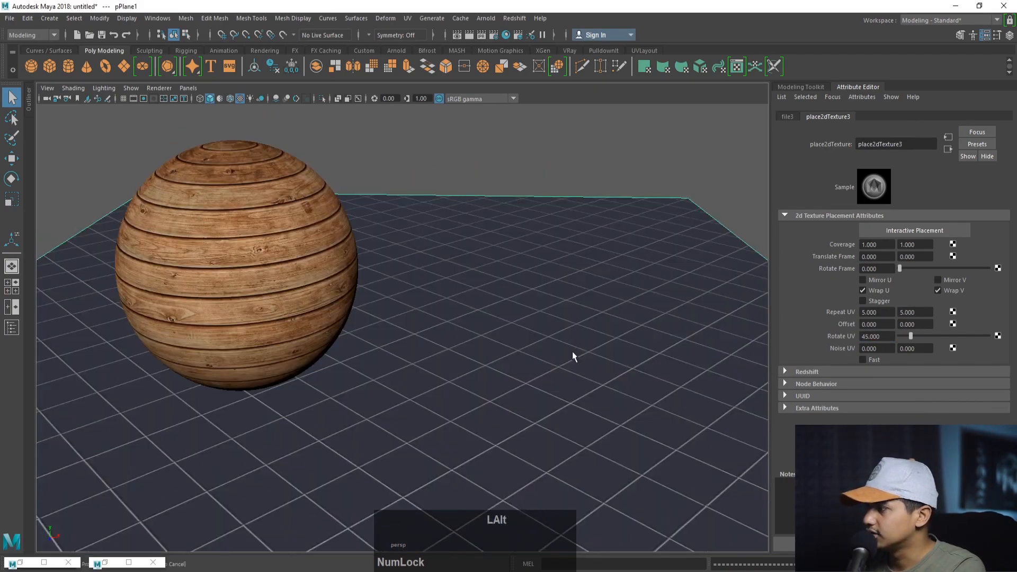
- Render the wooden sphere and the diagonally tiled floor plane to check the textures
{"action": "middle_click_drag", "start_coordinate": [521, 340], "coordinate": [558, 339], "text": "alt"}
{"action": "left_click", "coordinate": [481, 35]}
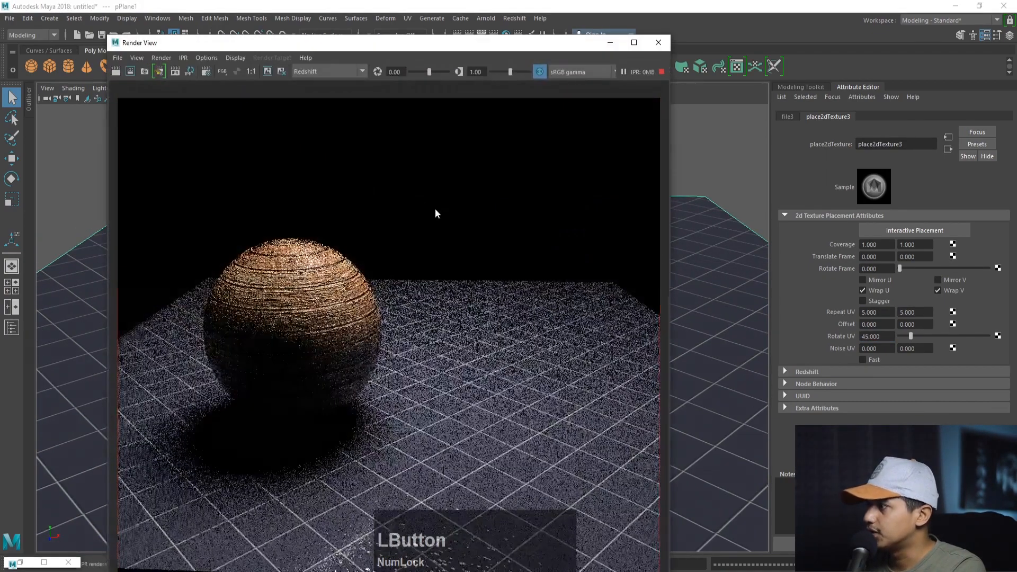
- Duplicate the wooden sphere and move the copy sideways along one axis, clear of the original
{"action": "key", "text": "ctrl+d"}
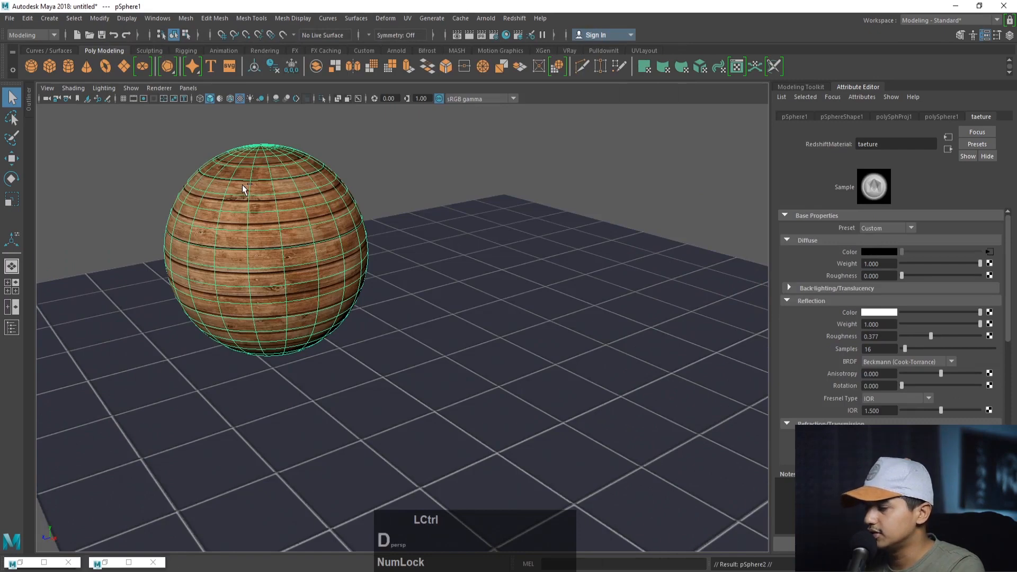
{"action": "key", "text": "w"}
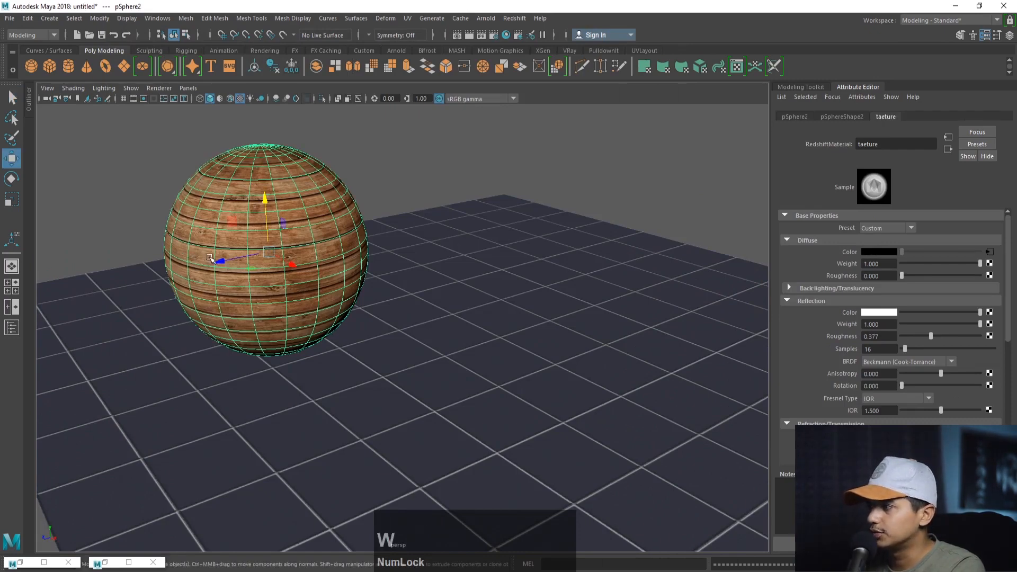
{"action": "left_click_drag", "start_coordinate": [211, 258], "coordinate": [406, 229]}
- Assign the existing floor tile material texture2 to the duplicated sphere and render both spheres
{"action": "middle_click_drag", "start_coordinate": [406, 229], "coordinate": [350, 287], "text": "alt"}
{"action": "right_click_drag", "start_coordinate": [476, 228], "coordinate": [555, 545]}
{"action": "left_click", "coordinate": [537, 226]}
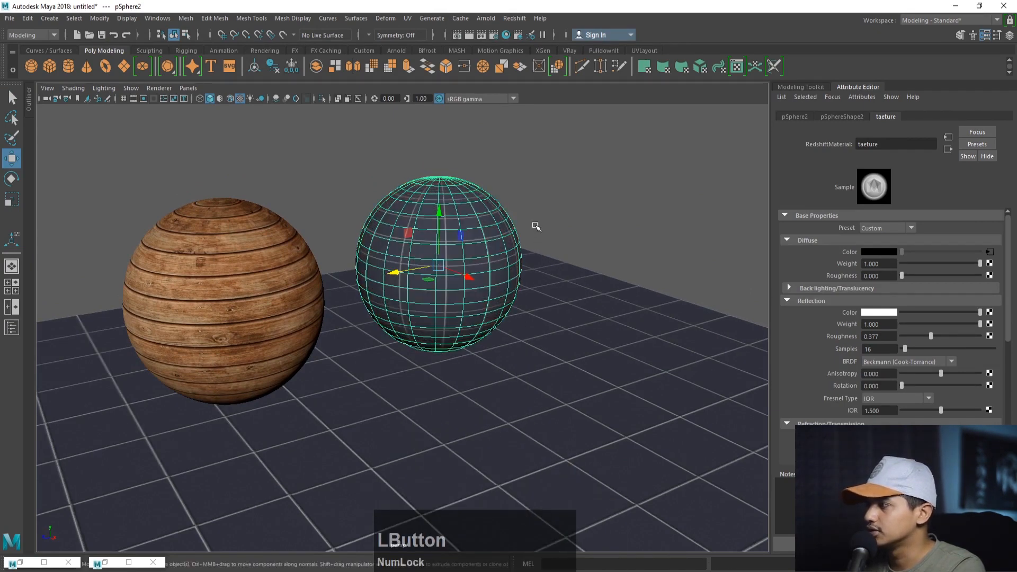
{"action": "left_click_drag", "start_coordinate": [488, 229], "coordinate": [481, 226], "text": "alt"}
{"action": "left_click", "coordinate": [481, 226]}
{"action": "middle_click_drag", "start_coordinate": [457, 241], "coordinate": [437, 254], "text": "alt"}
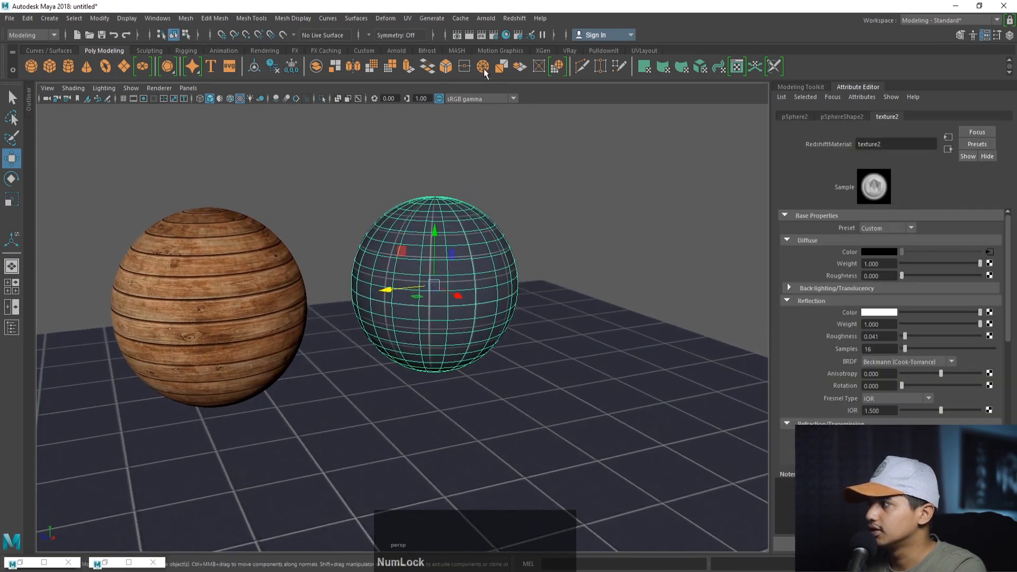
{"action": "left_click", "coordinate": [483, 67]}
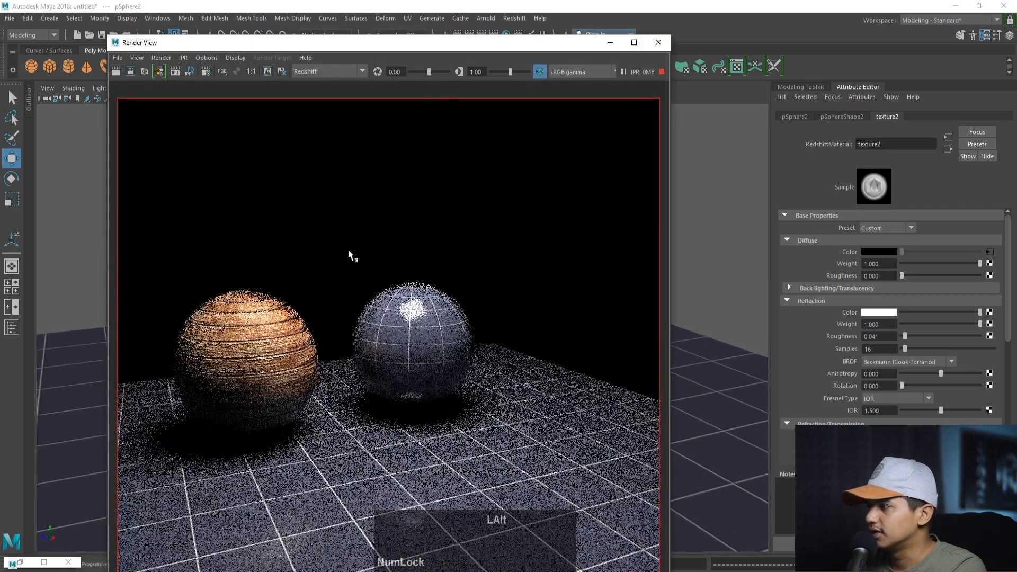